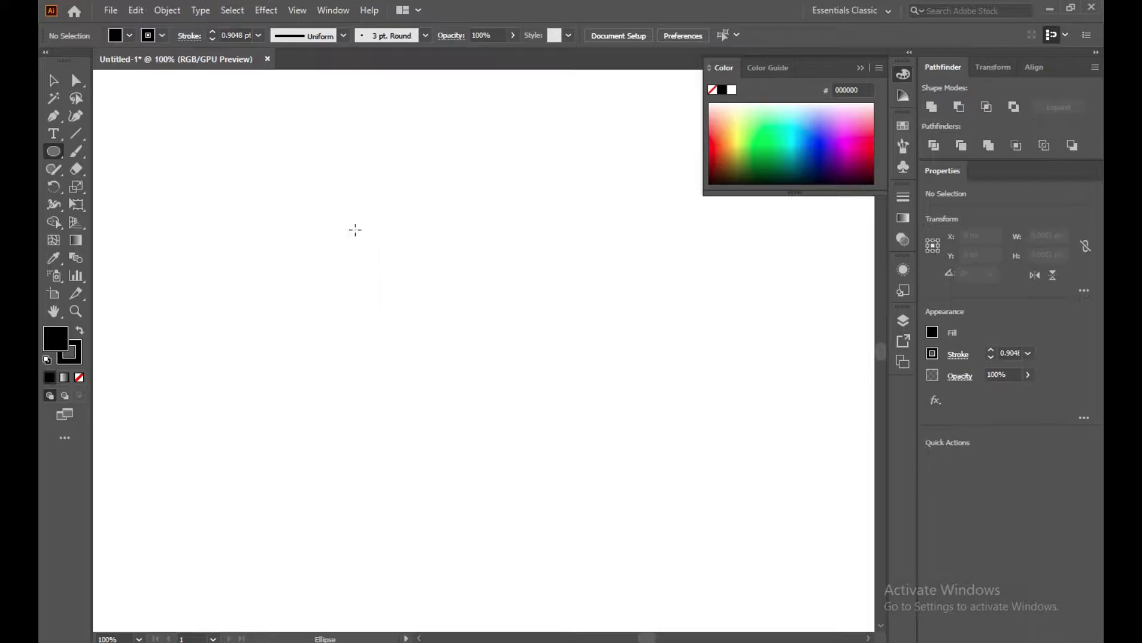
- Draw a black-outlined circle about 392 px in diameter with no fill and shift it slightly up and to the left
{"action": "left_click_drag", "start_coordinate": [328, 211], "coordinate": [678, 561]}
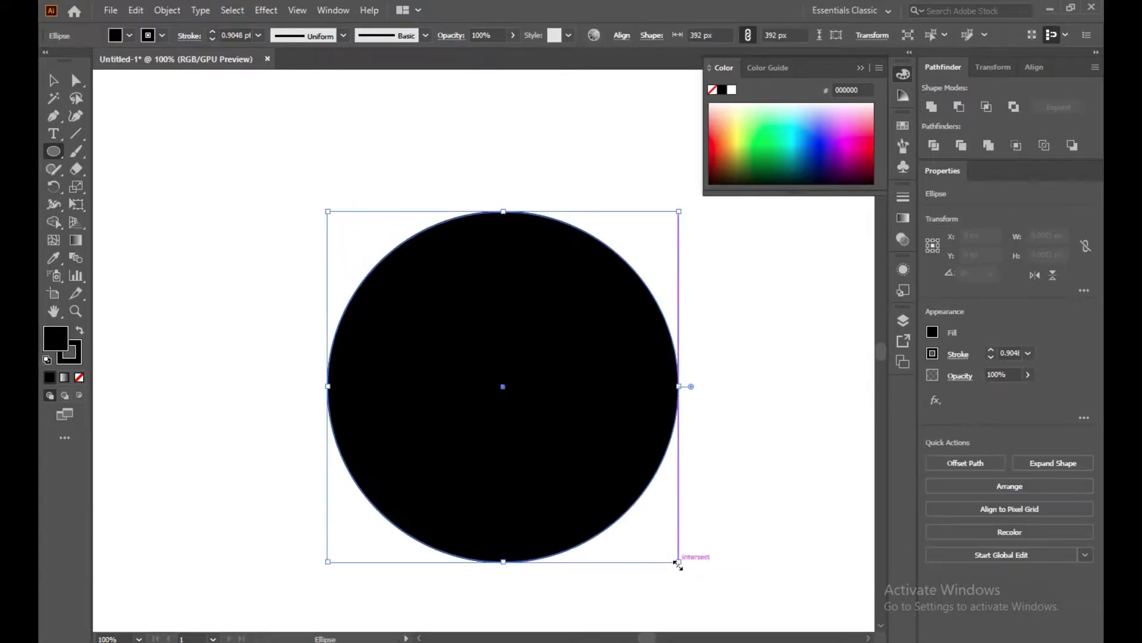
{"action": "left_click", "coordinate": [82, 377]}
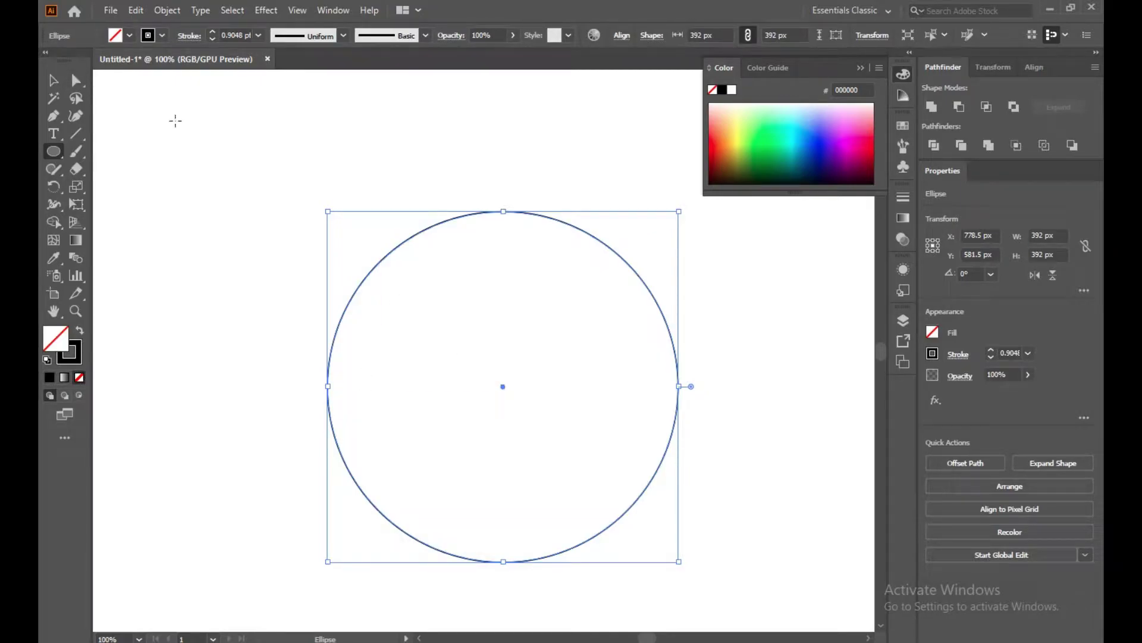
{"action": "left_click", "coordinate": [53, 80]}
{"action": "left_click", "coordinate": [407, 279]}
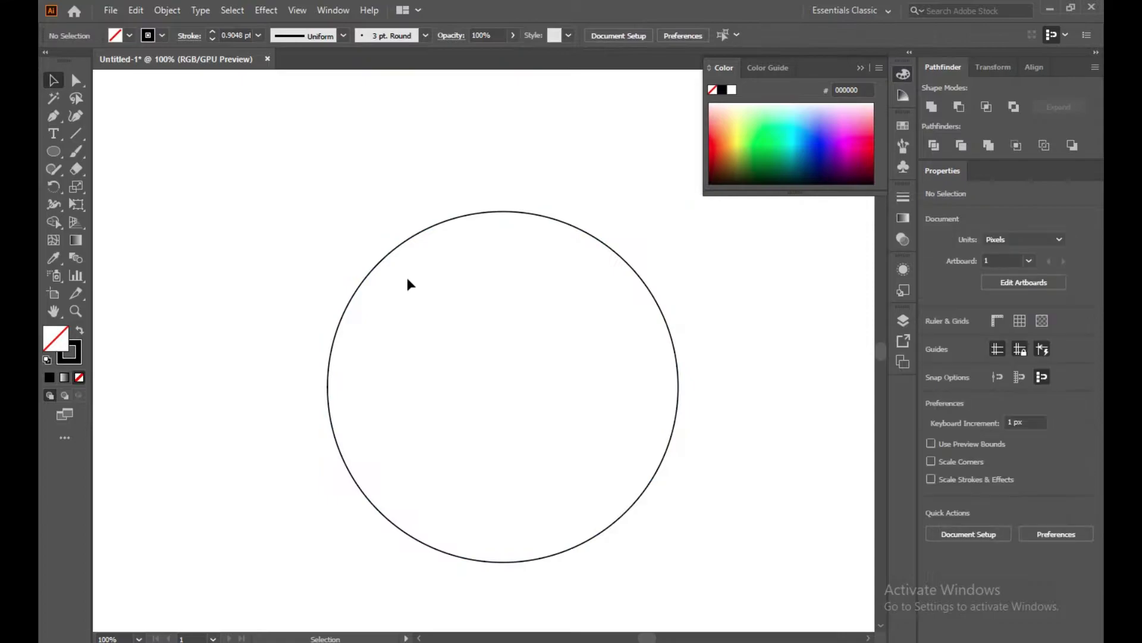
{"action": "left_click_drag", "start_coordinate": [402, 250], "coordinate": [366, 197]}
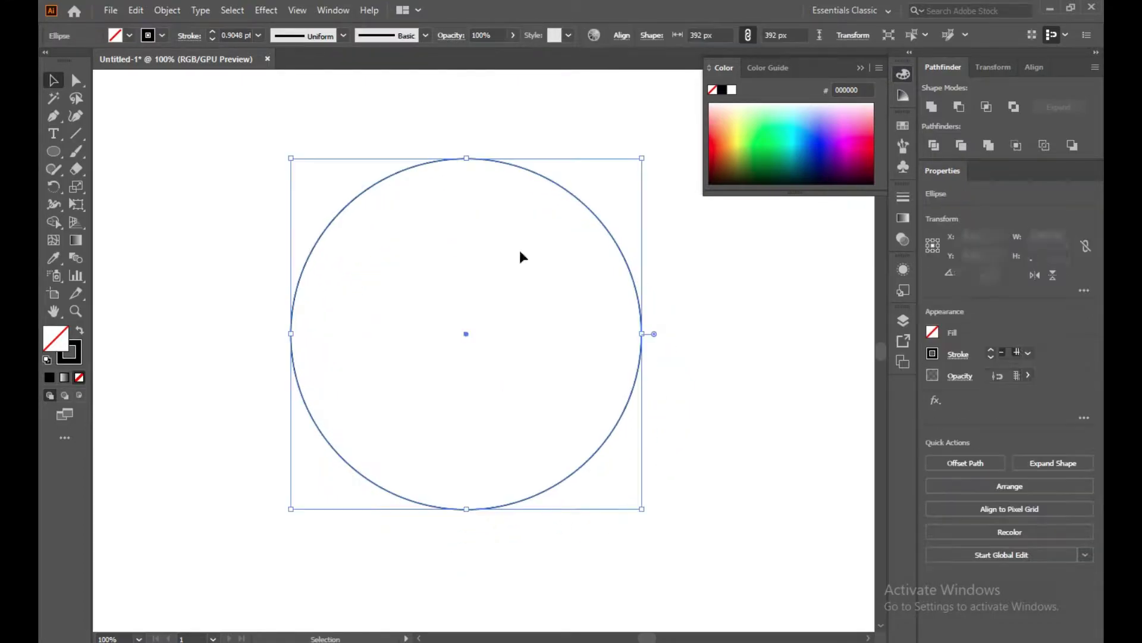
{"action": "left_click", "coordinate": [704, 308]}
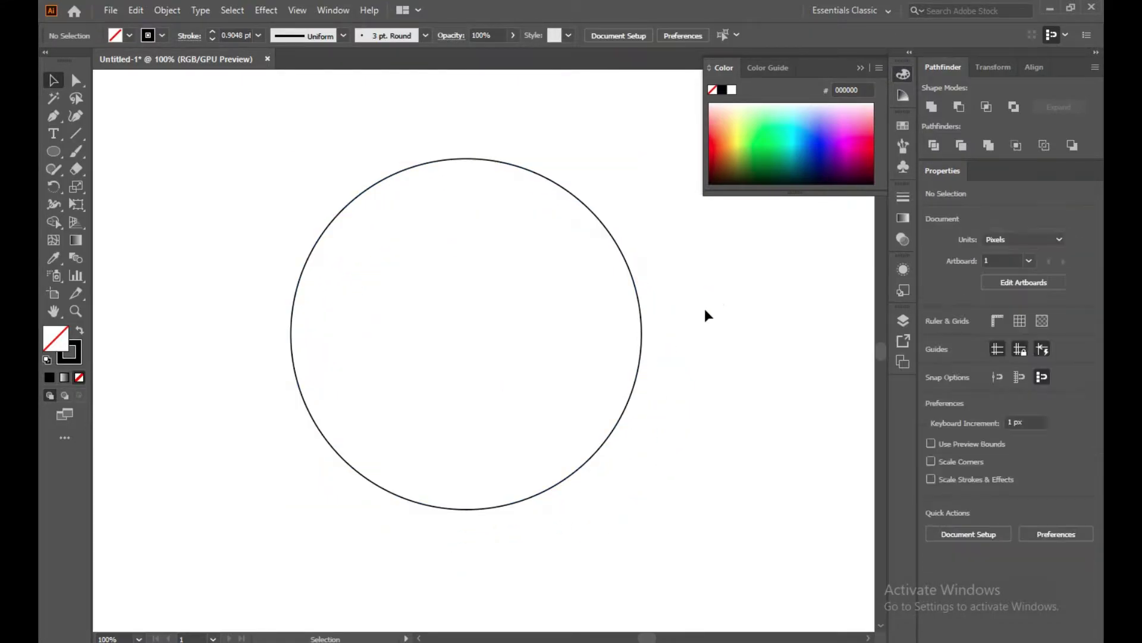
- Place a single anchor point at the circle's center with the Pen tool
{"action": "left_click", "coordinate": [53, 116]}
{"action": "left_click", "coordinate": [378, 324]}
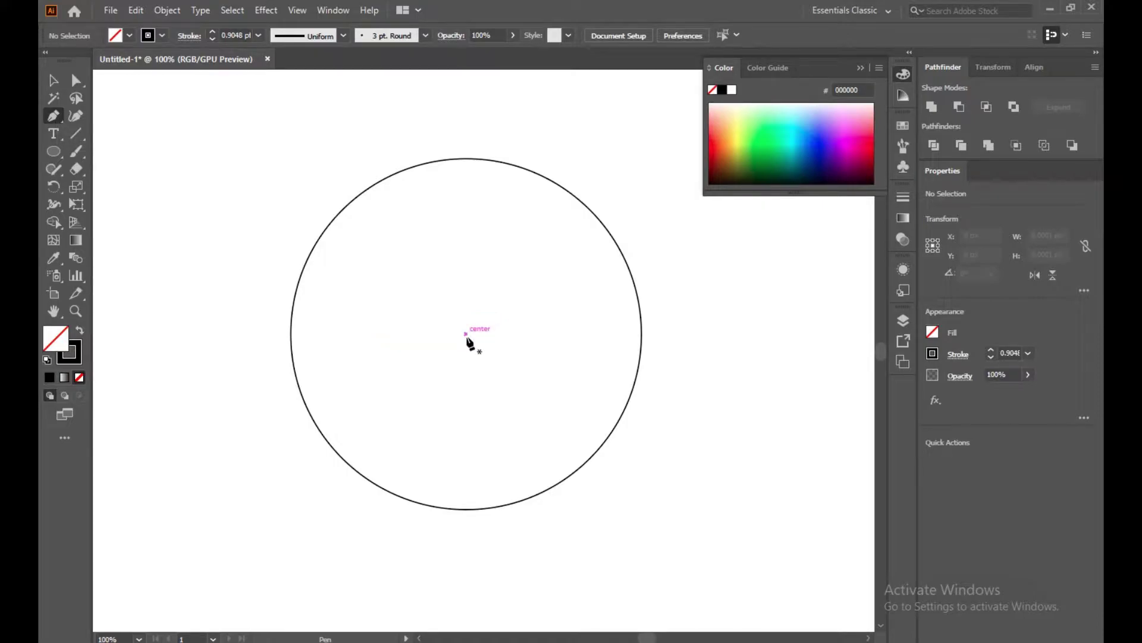
{"action": "left_click", "coordinate": [466, 334]}
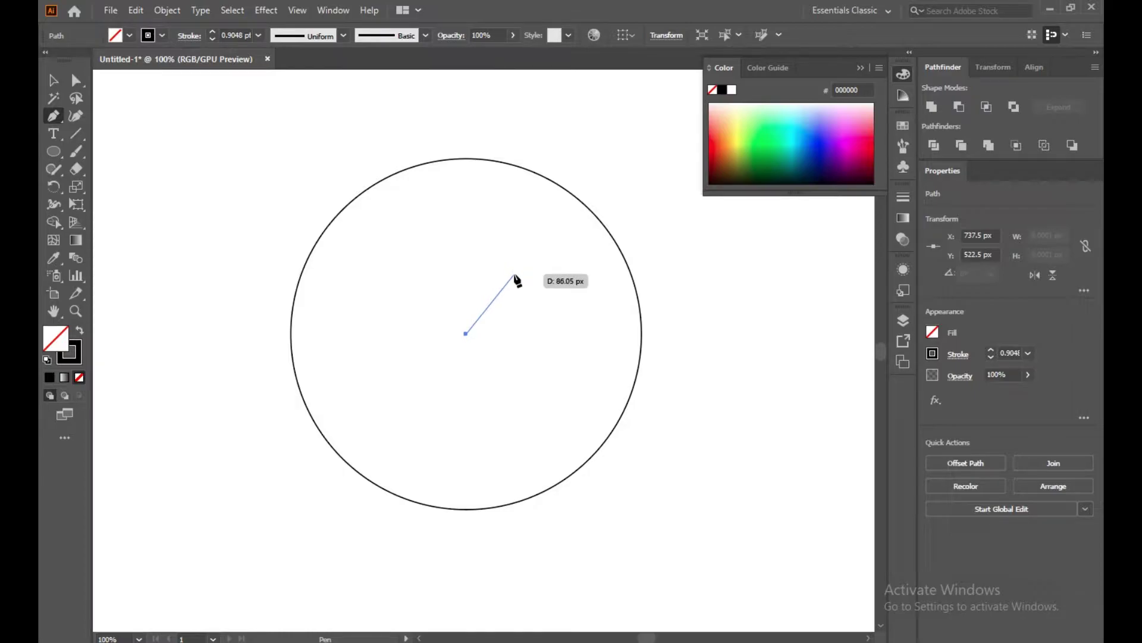
- Make a blend between the center anchor point and the circle
{"action": "left_click", "coordinate": [52, 84]}
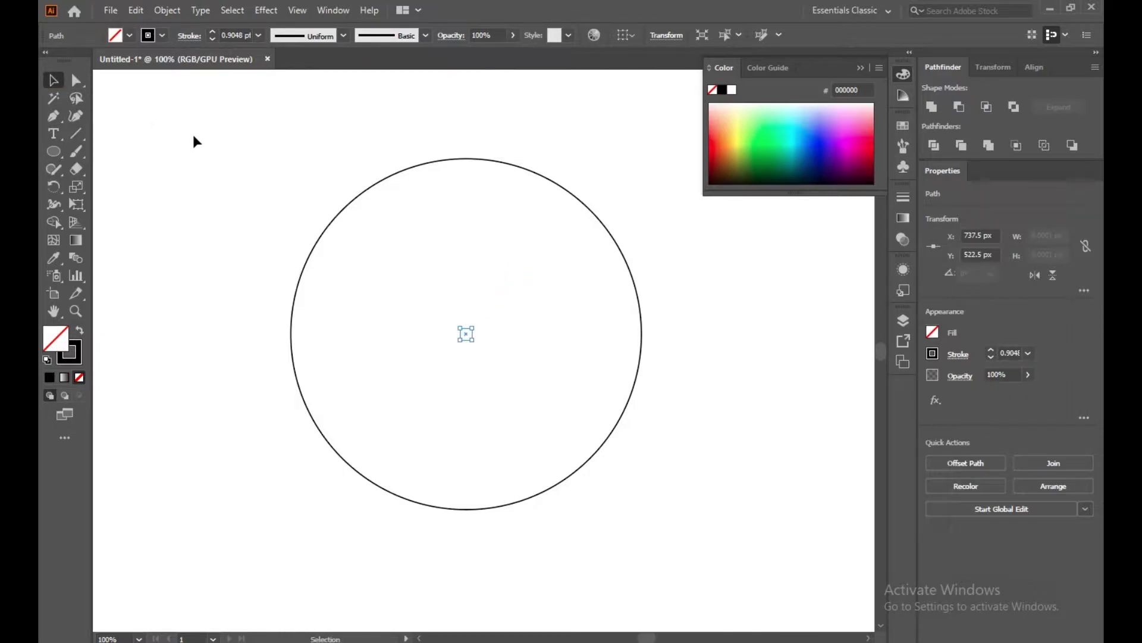
{"action": "left_click_drag", "start_coordinate": [193, 141], "coordinate": [396, 299]}
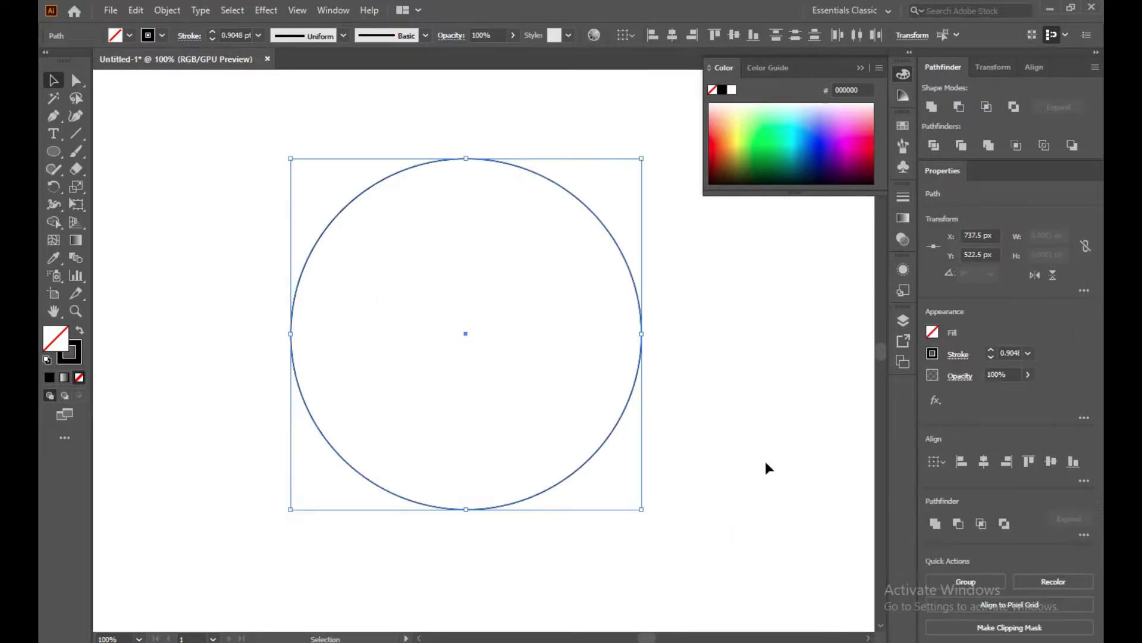
{"action": "left_click", "coordinate": [168, 10]}
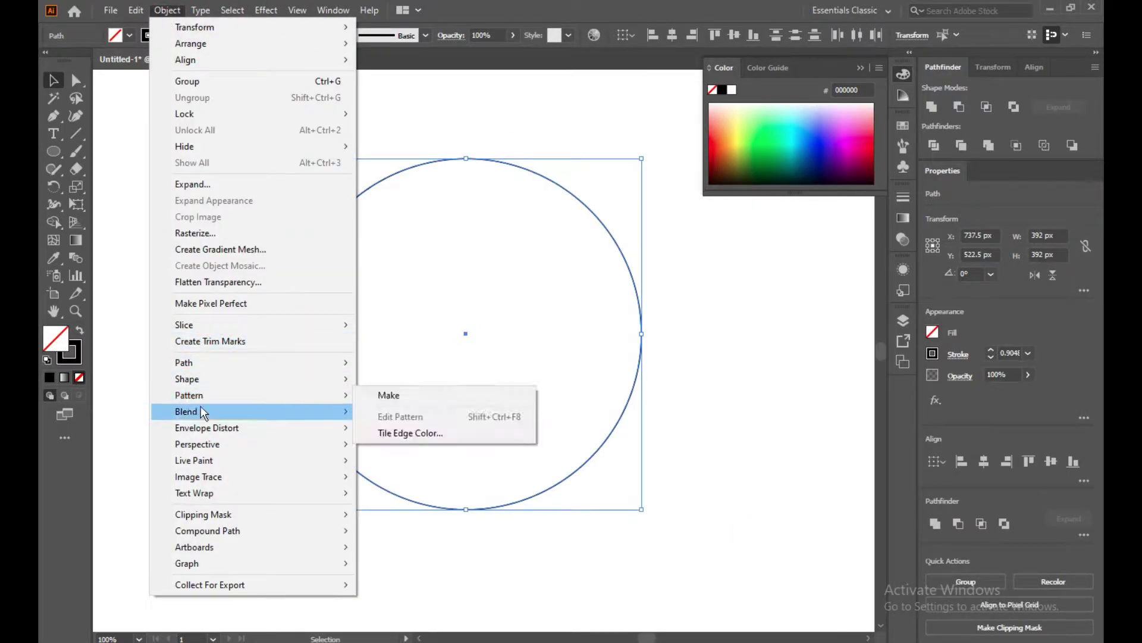
{"action": "mouse_move", "coordinate": [201, 407]}
{"action": "left_click", "coordinate": [402, 409]}
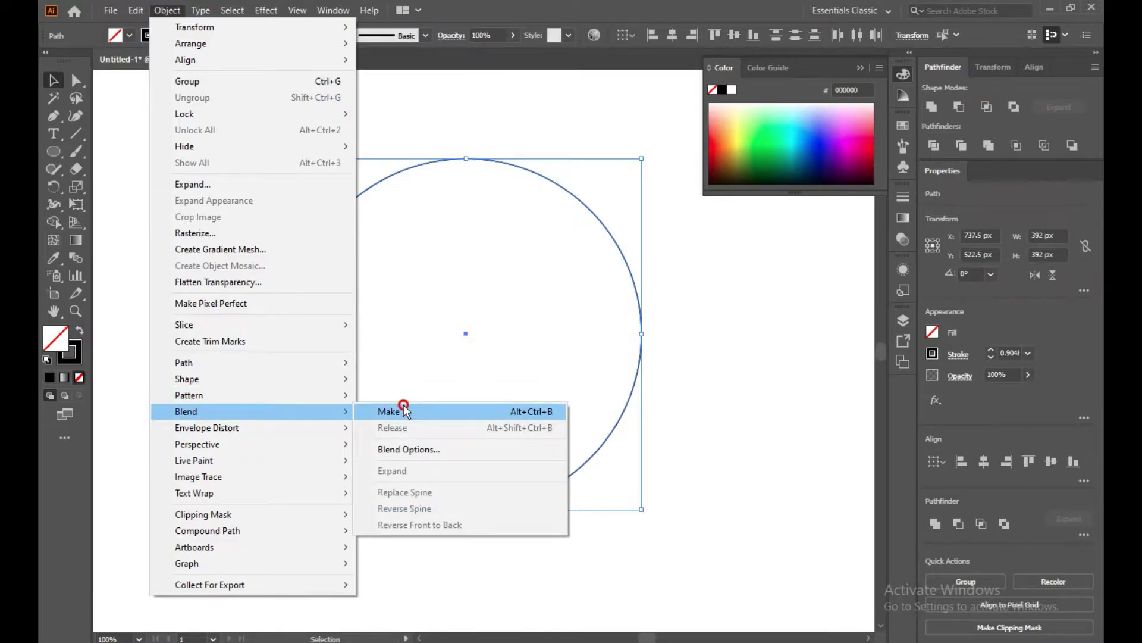
{"action": "left_click", "coordinate": [176, 175]}
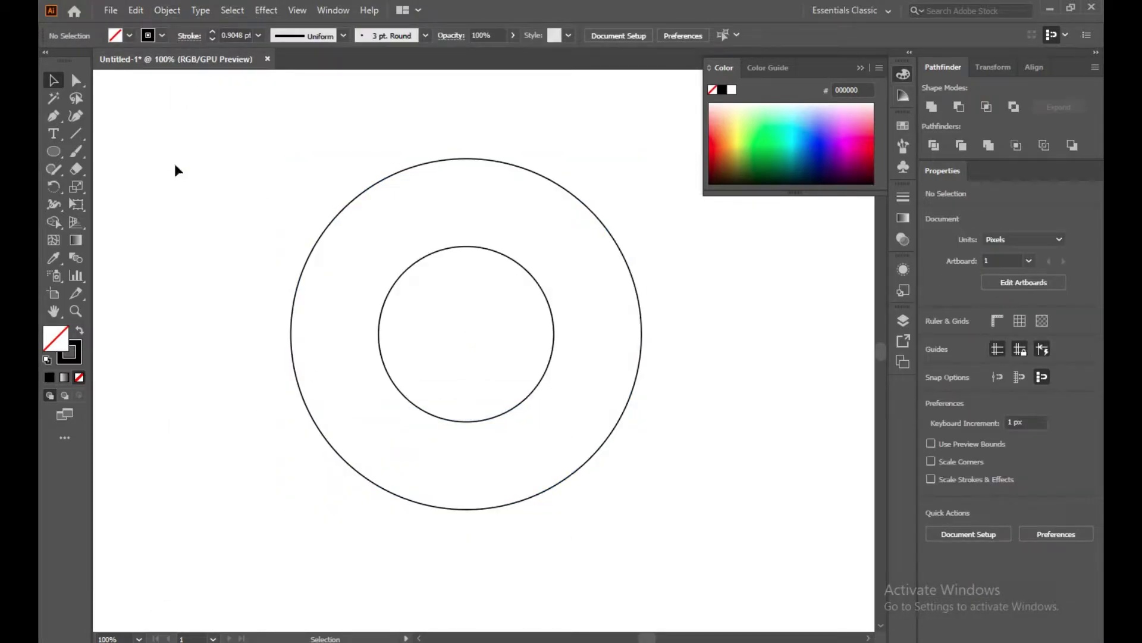
- Set the blend's spacing to Specified Steps with 16 steps, with preview enabled, to form evenly spaced concentric circles
{"action": "left_click_drag", "start_coordinate": [241, 169], "coordinate": [675, 393]}
{"action": "left_click", "coordinate": [167, 10]}
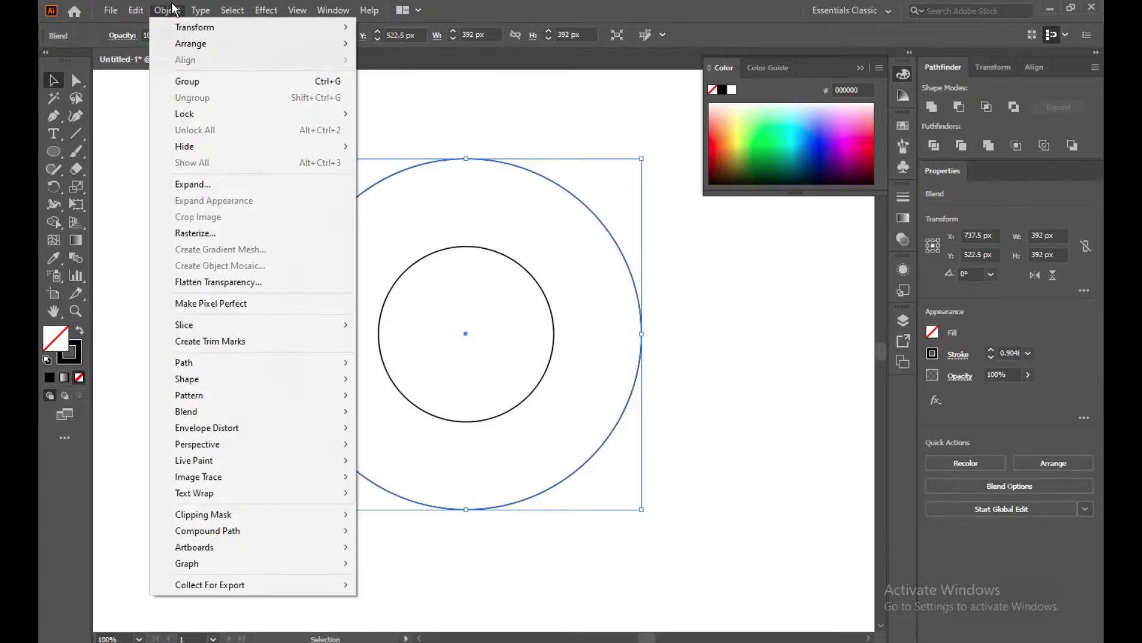
{"action": "mouse_move", "coordinate": [217, 411]}
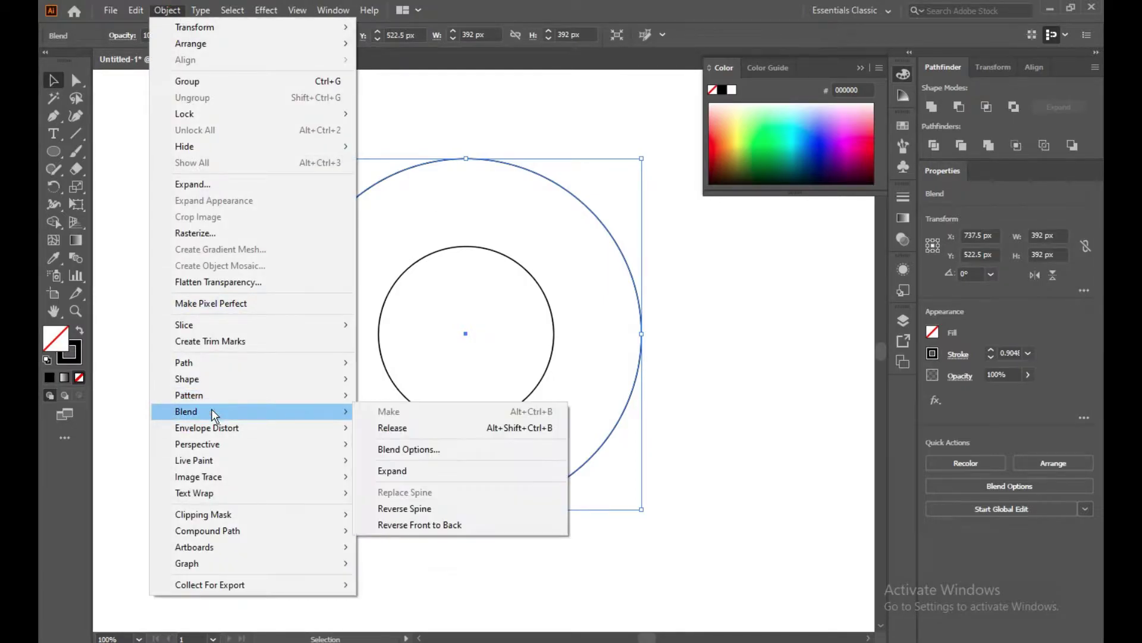
{"action": "left_click", "coordinate": [416, 449]}
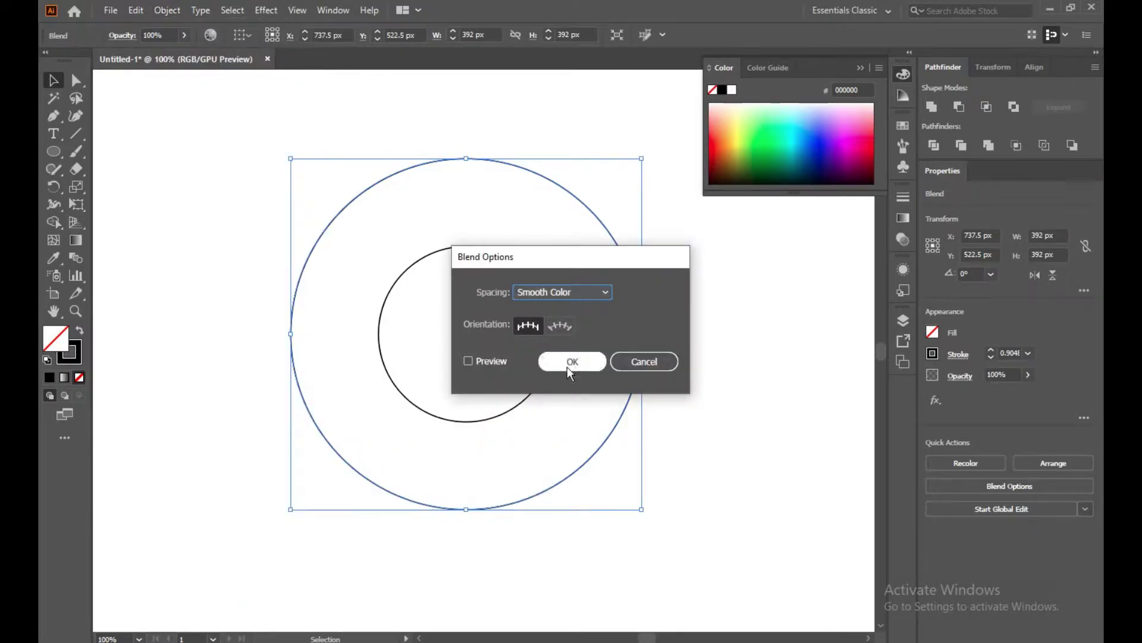
{"action": "left_click", "coordinate": [474, 363]}
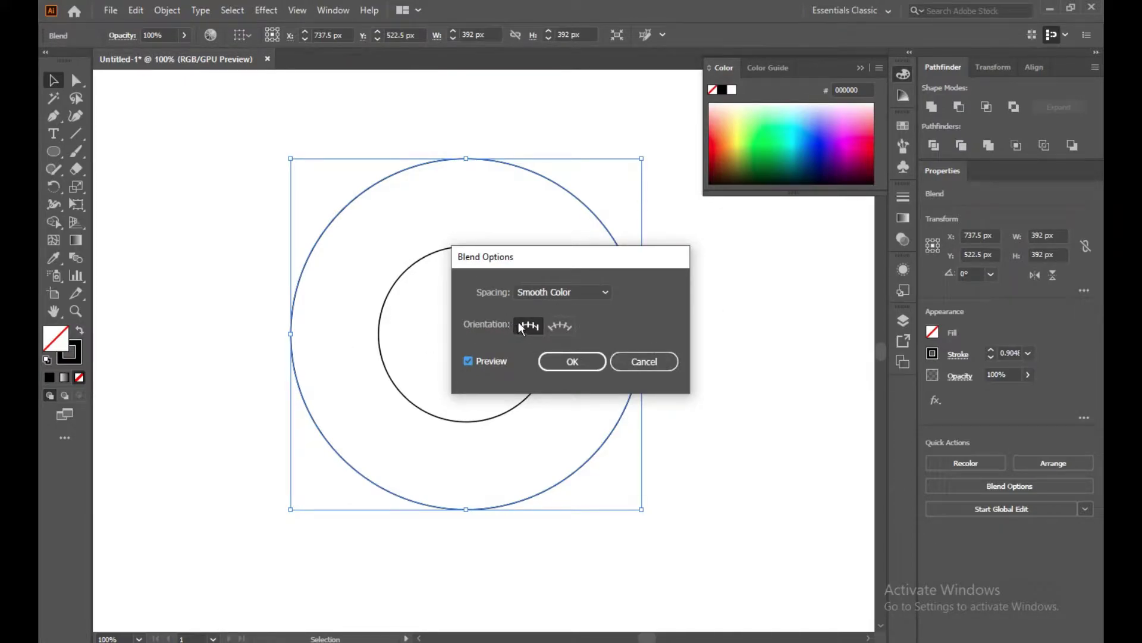
{"action": "left_click", "coordinate": [561, 294]}
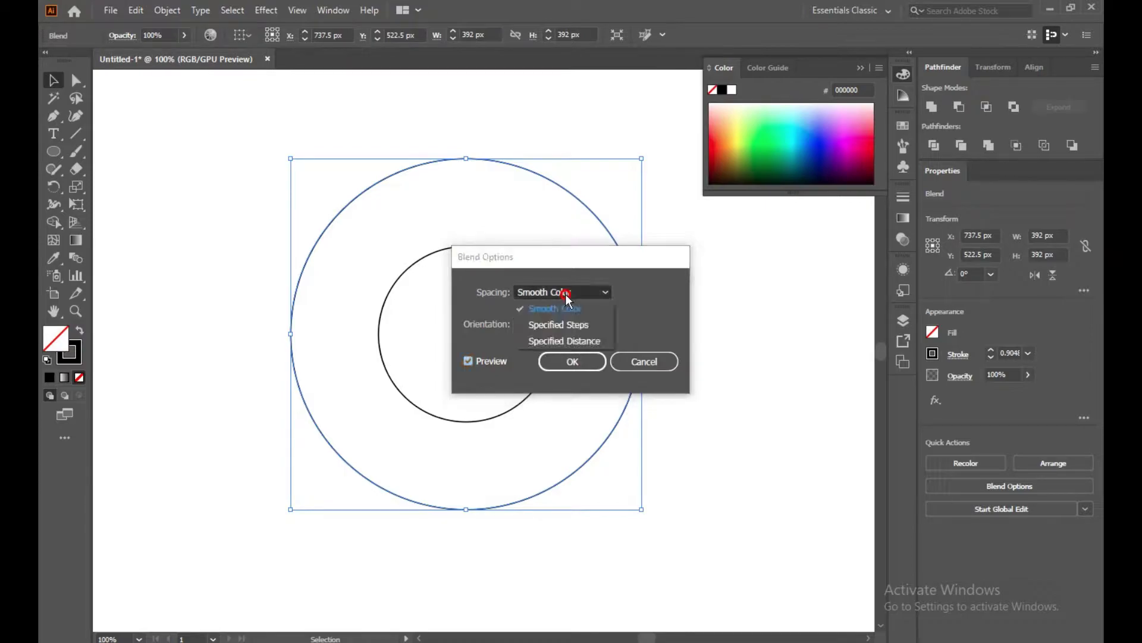
{"action": "left_click", "coordinate": [576, 326]}
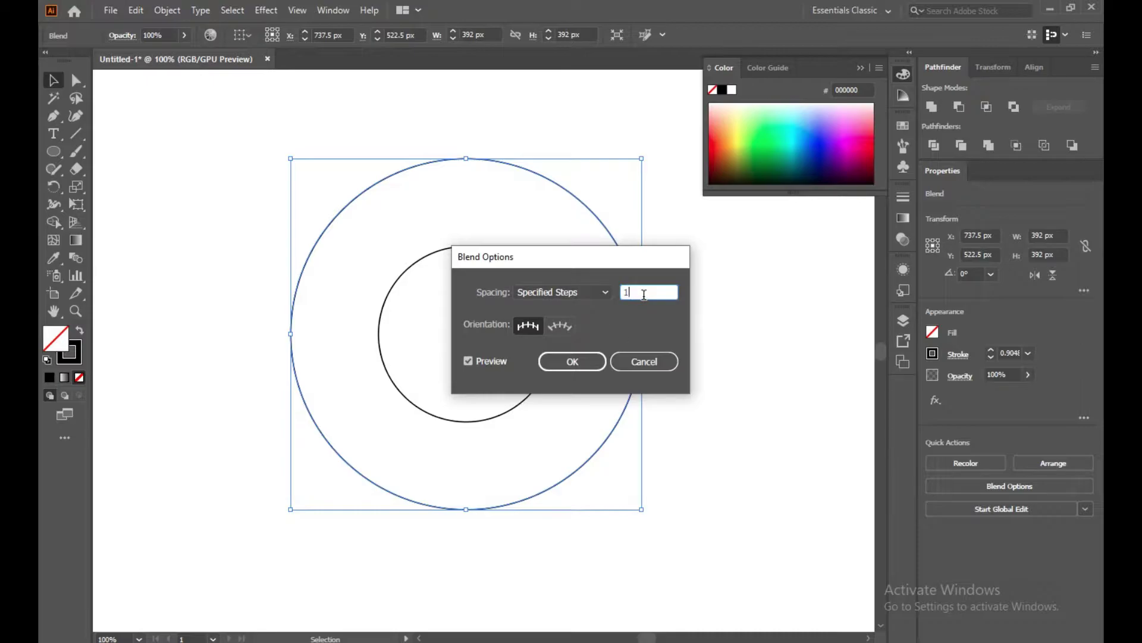
{"action": "key", "text": "Return"}
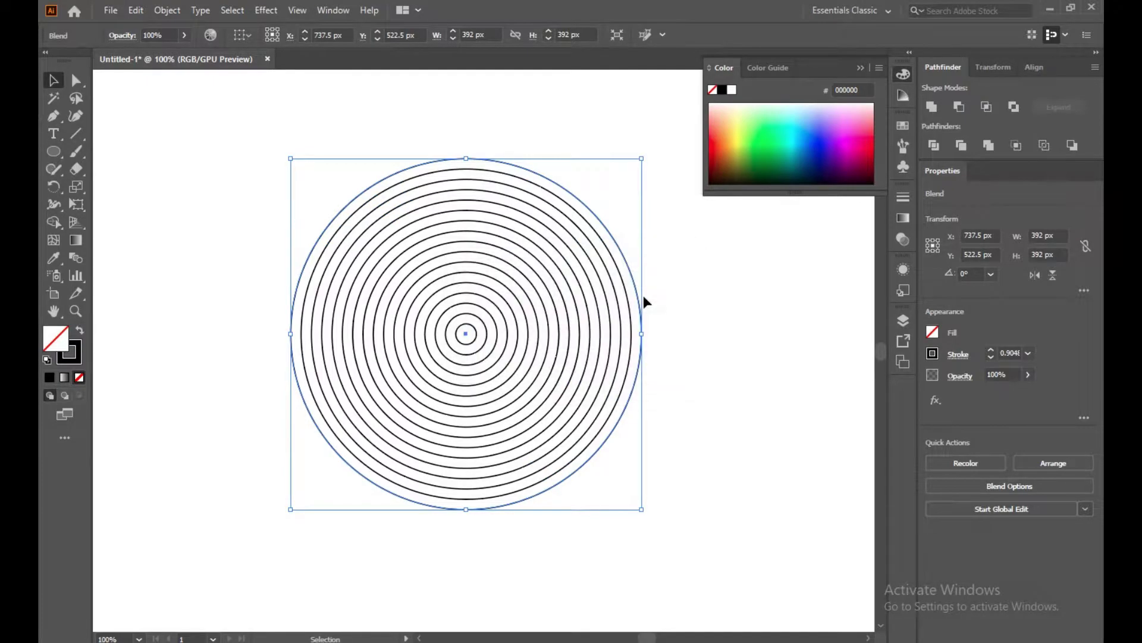
{"action": "left_click", "coordinate": [696, 297]}
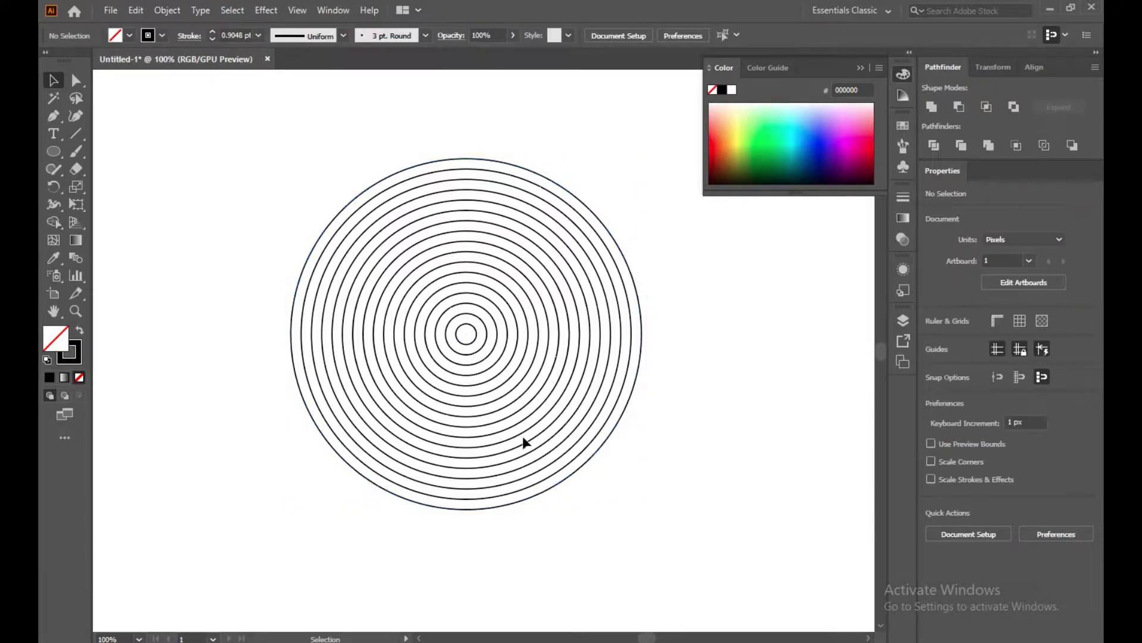
- Expand the blend's object, fill and stroke into a group of separate circles
{"action": "left_click_drag", "start_coordinate": [256, 147], "coordinate": [479, 396]}
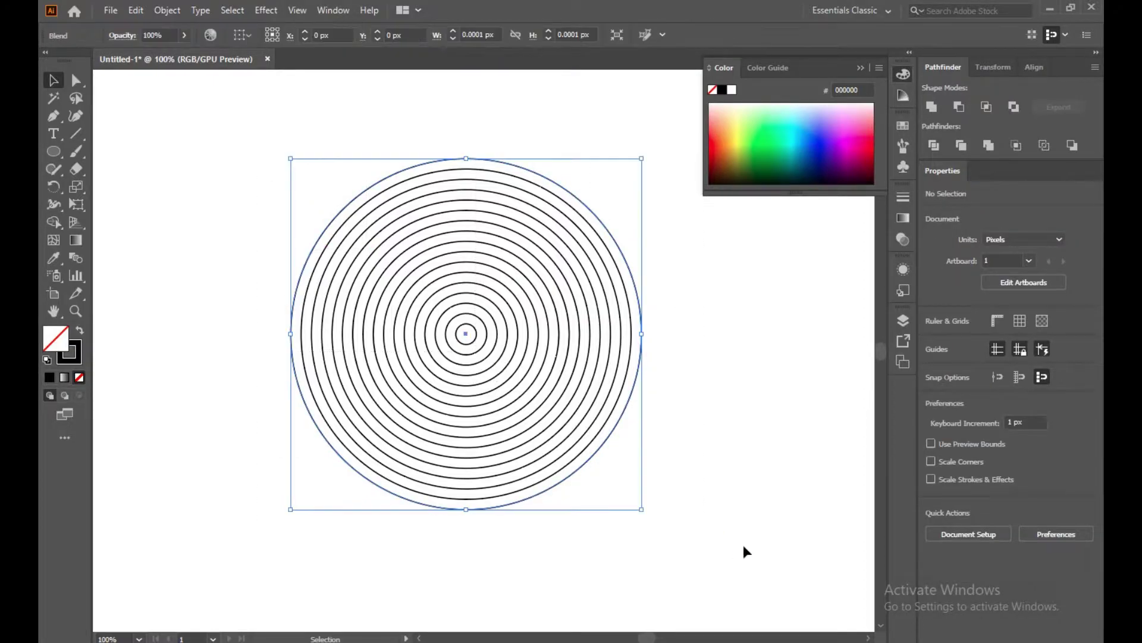
{"action": "left_click", "coordinate": [172, 12]}
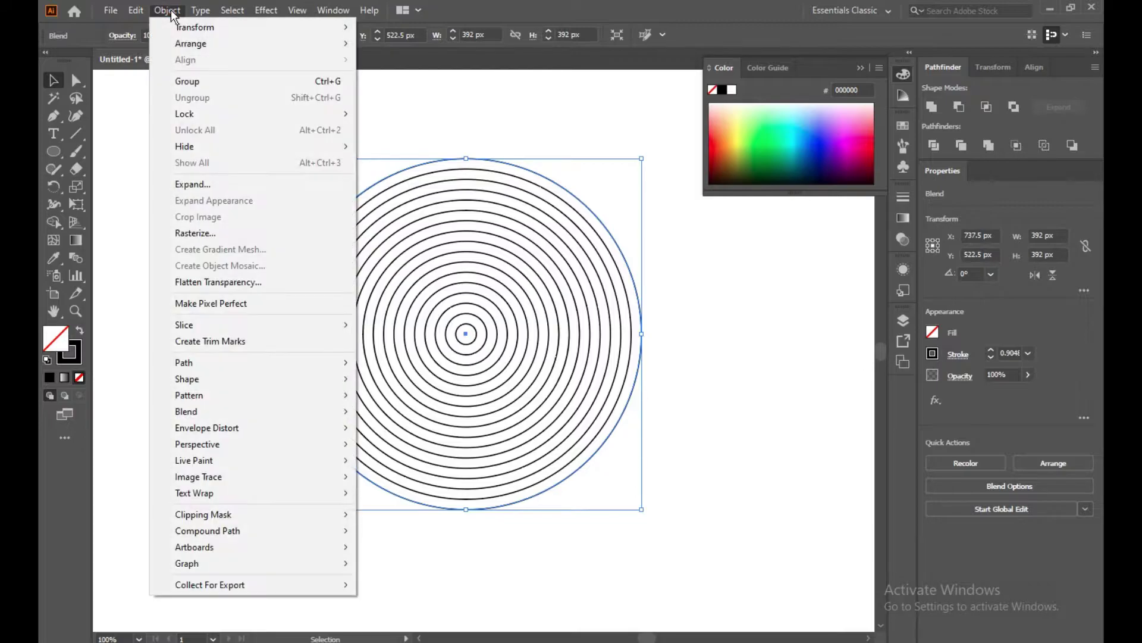
{"action": "left_click", "coordinate": [184, 185]}
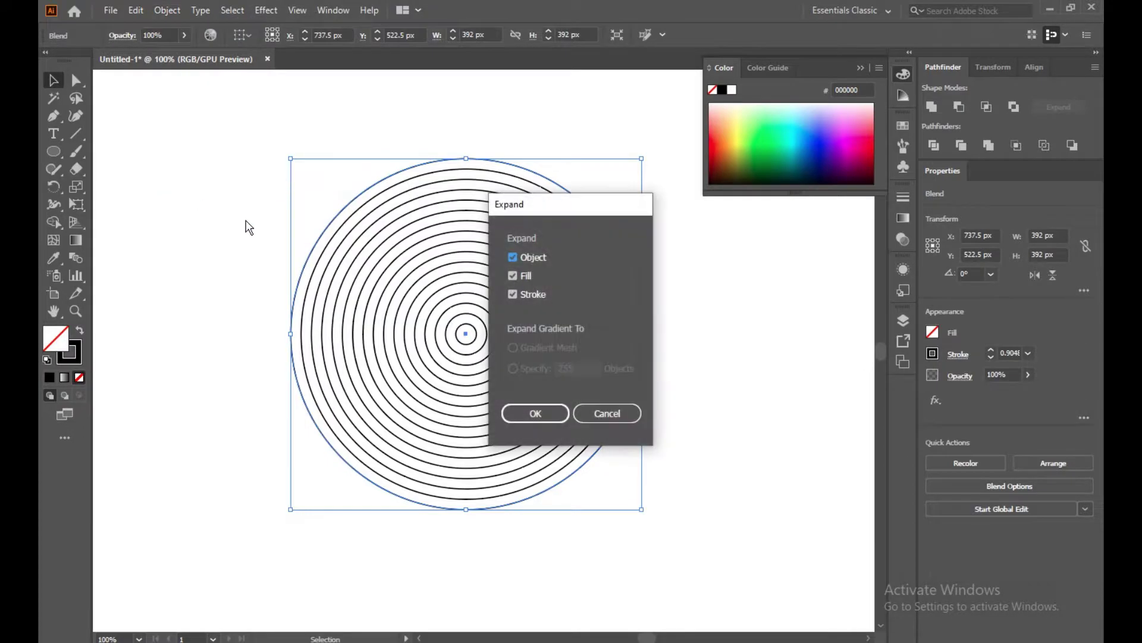
{"action": "left_click", "coordinate": [535, 413]}
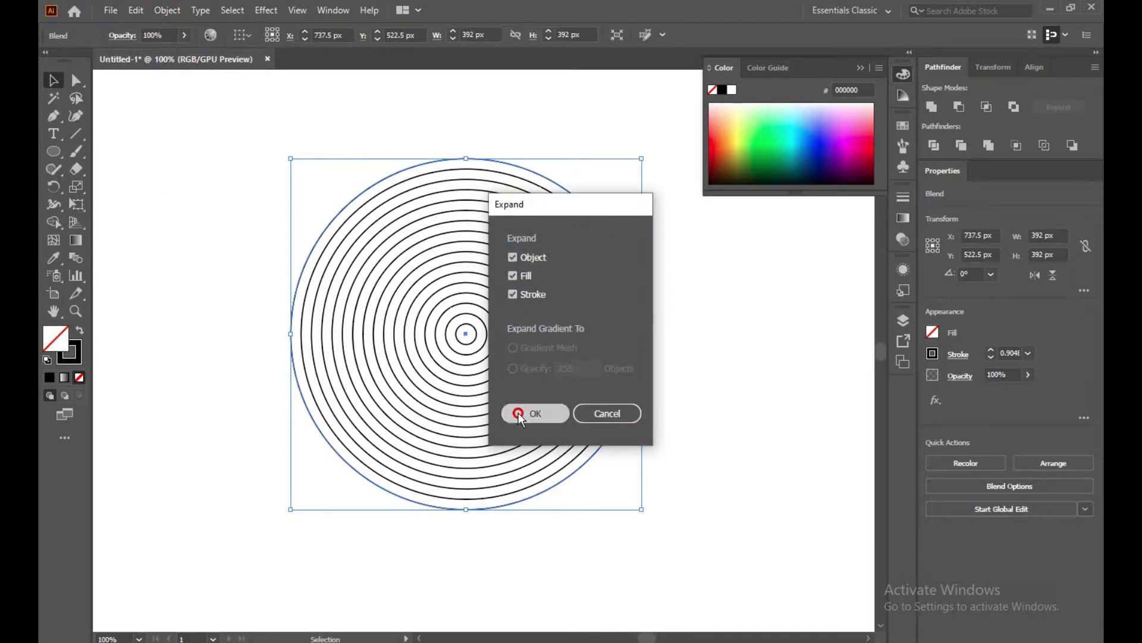
{"action": "left_click_drag", "start_coordinate": [213, 186], "coordinate": [657, 506]}
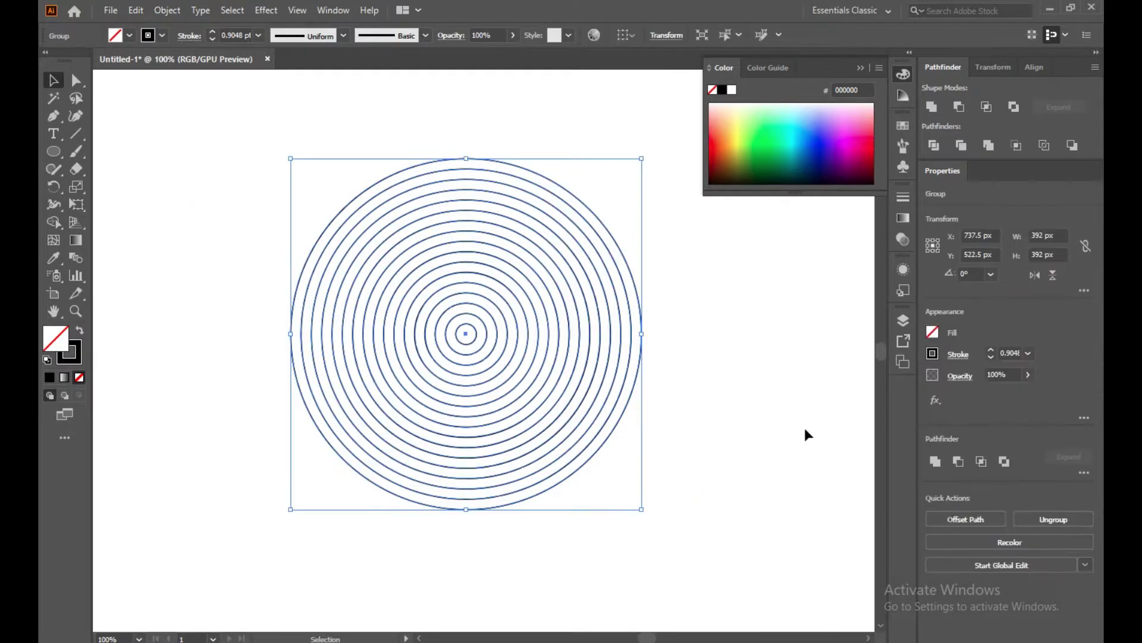
{"action": "left_click", "coordinate": [804, 428]}
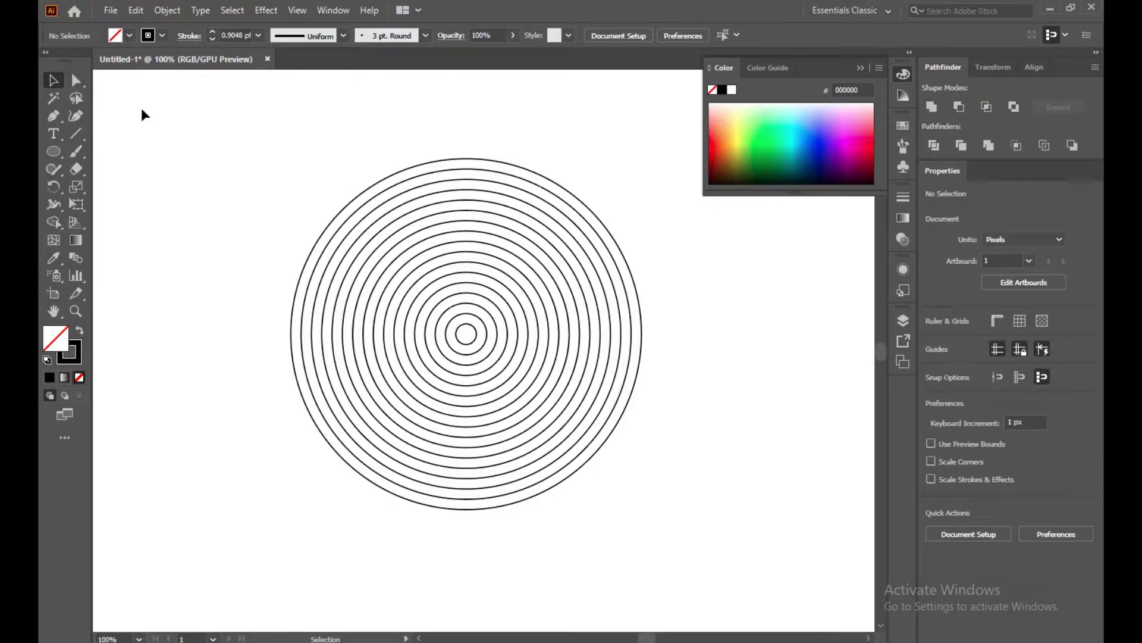
- Delete the second, third and fourth circles counted from the center, keeping the innermost one
{"action": "left_click_drag", "start_coordinate": [288, 184], "coordinate": [658, 501]}
{"action": "key", "text": "ctrl+shift+a"}
{"action": "left_click", "coordinate": [77, 80]}
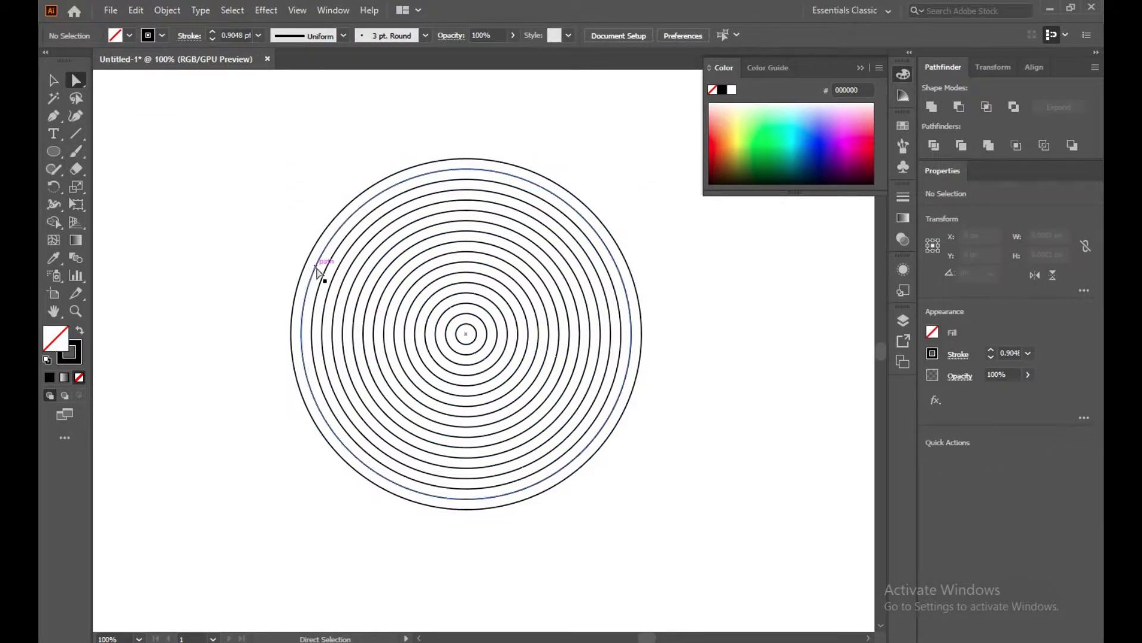
{"action": "scroll", "coordinate": [481, 289], "scroll_direction": "up", "scroll_amount": 3}
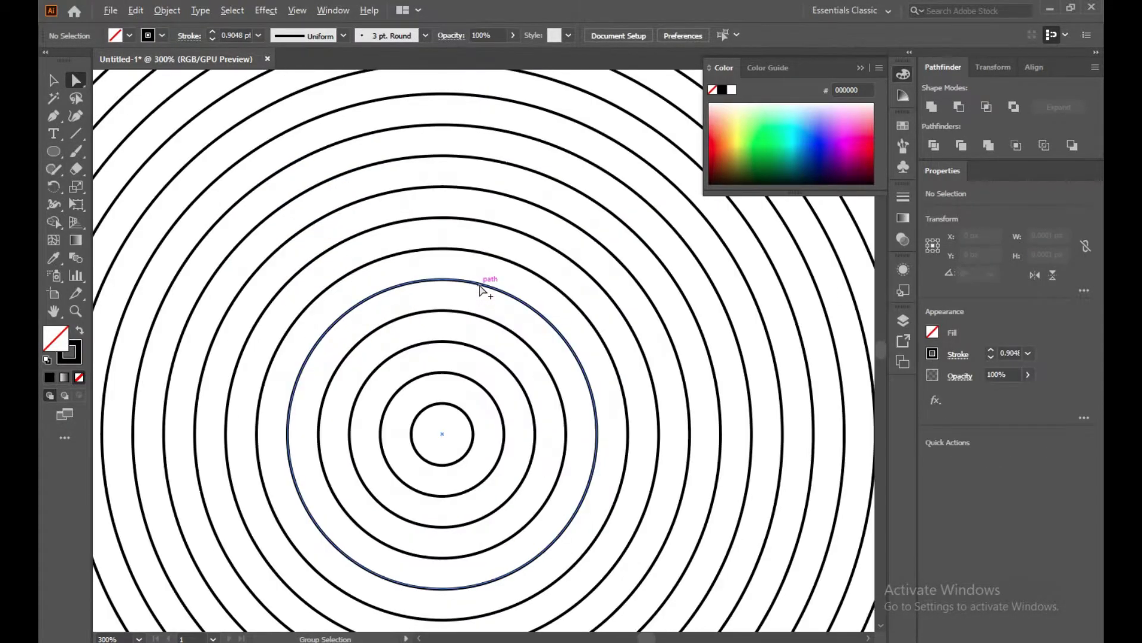
{"action": "scroll", "coordinate": [472, 450], "scroll_direction": "down", "scroll_amount": 2}
{"action": "left_click", "coordinate": [471, 437]}
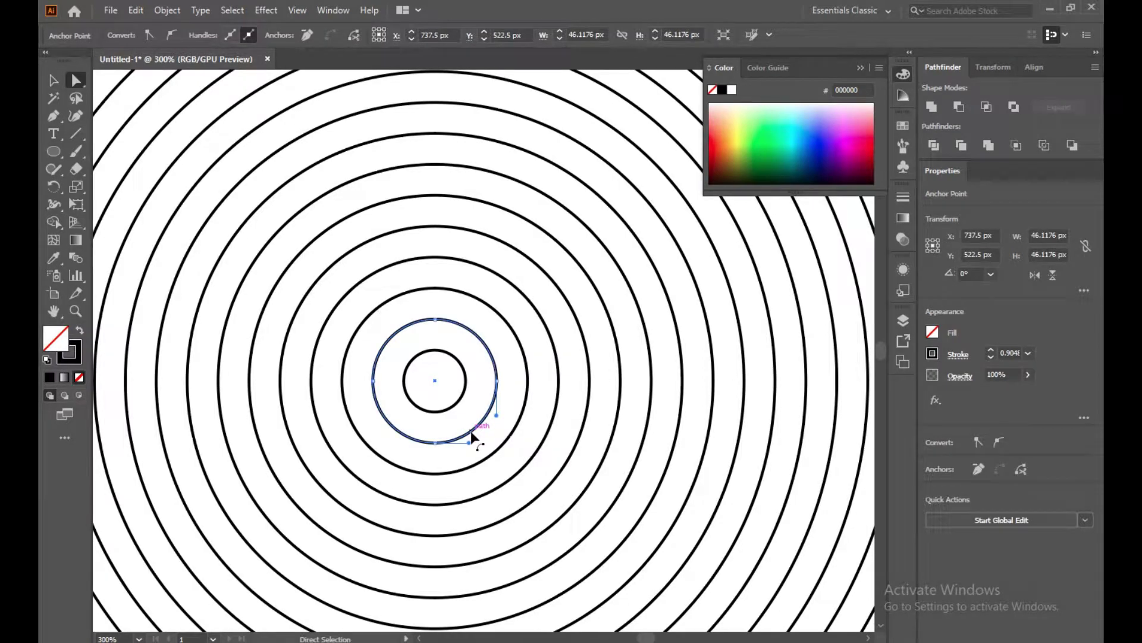
{"action": "left_click", "coordinate": [492, 459], "text": "shift"}
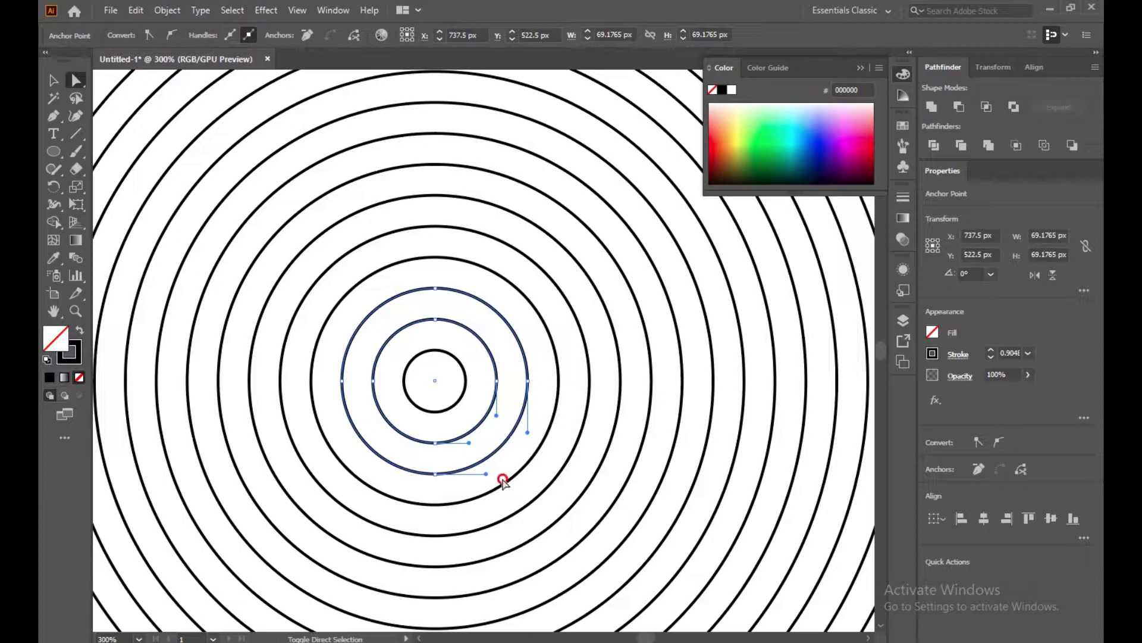
{"action": "left_click", "coordinate": [503, 479], "text": "shift"}
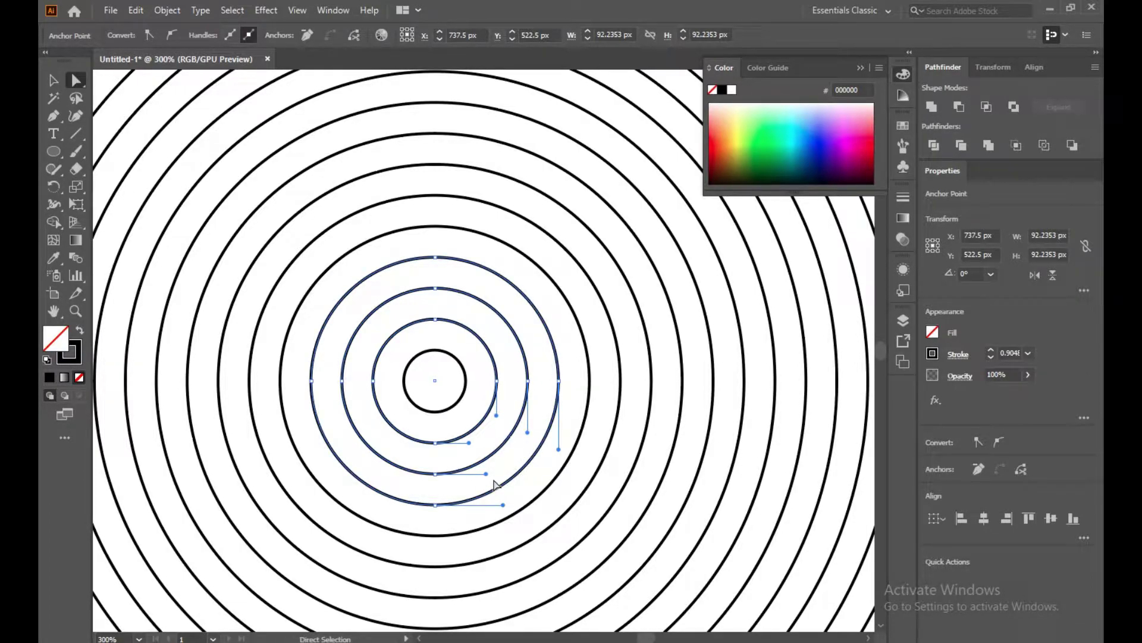
{"action": "key", "text": "Delete"}
{"action": "key", "text": "Delete"}
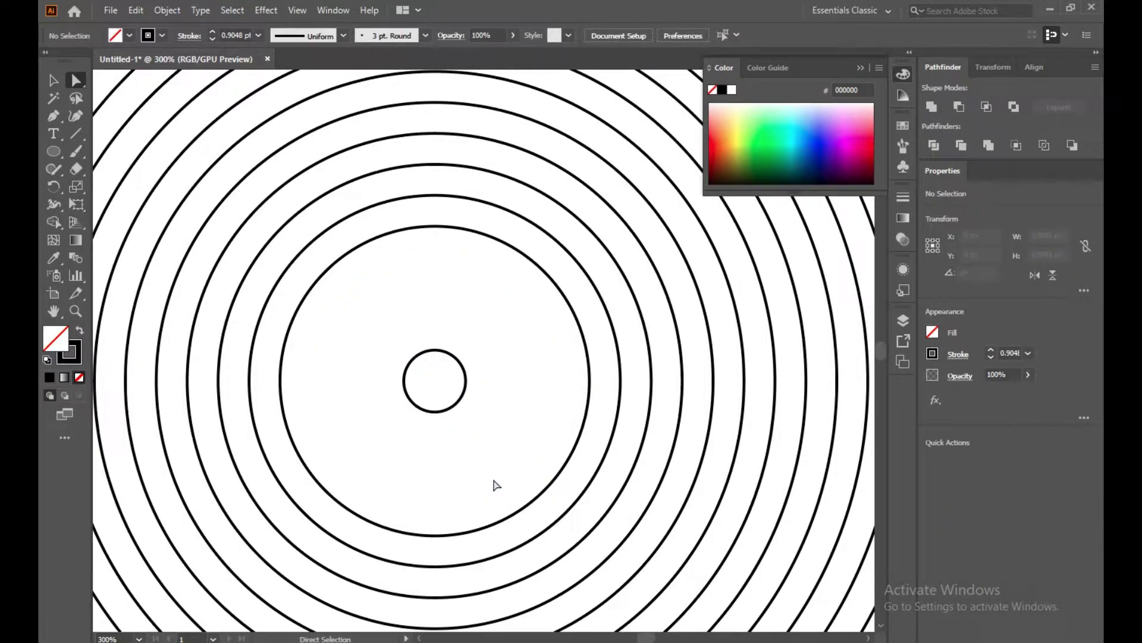
- Delete the third remaining circle from the center to widen the gap between its neighbouring rings
{"action": "left_click", "coordinate": [562, 518]}
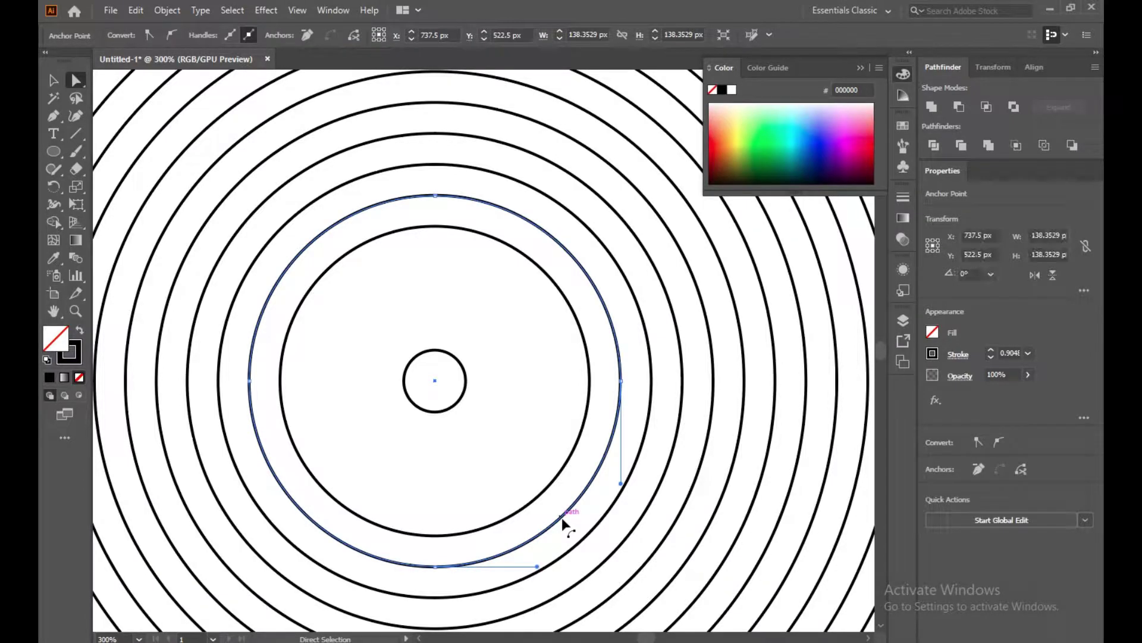
{"action": "key", "text": "Delete"}
{"action": "key", "text": "Delete"}
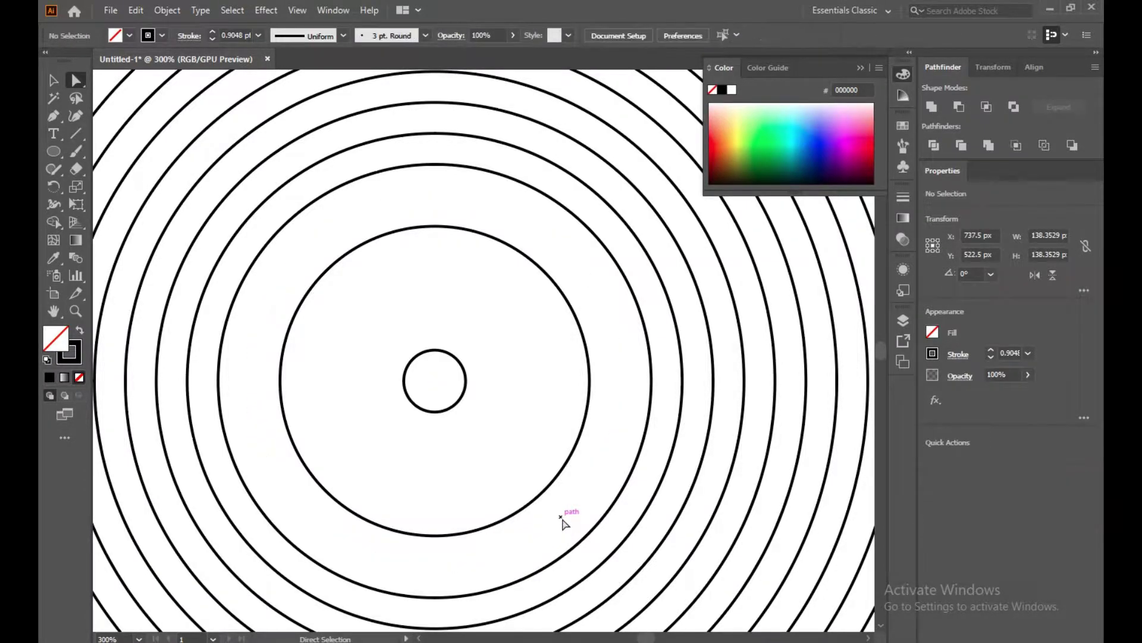
{"action": "scroll", "coordinate": [565, 521], "scroll_direction": "down", "scroll_amount": 1}
{"action": "scroll", "coordinate": [562, 523], "scroll_direction": "down", "scroll_amount": 1}
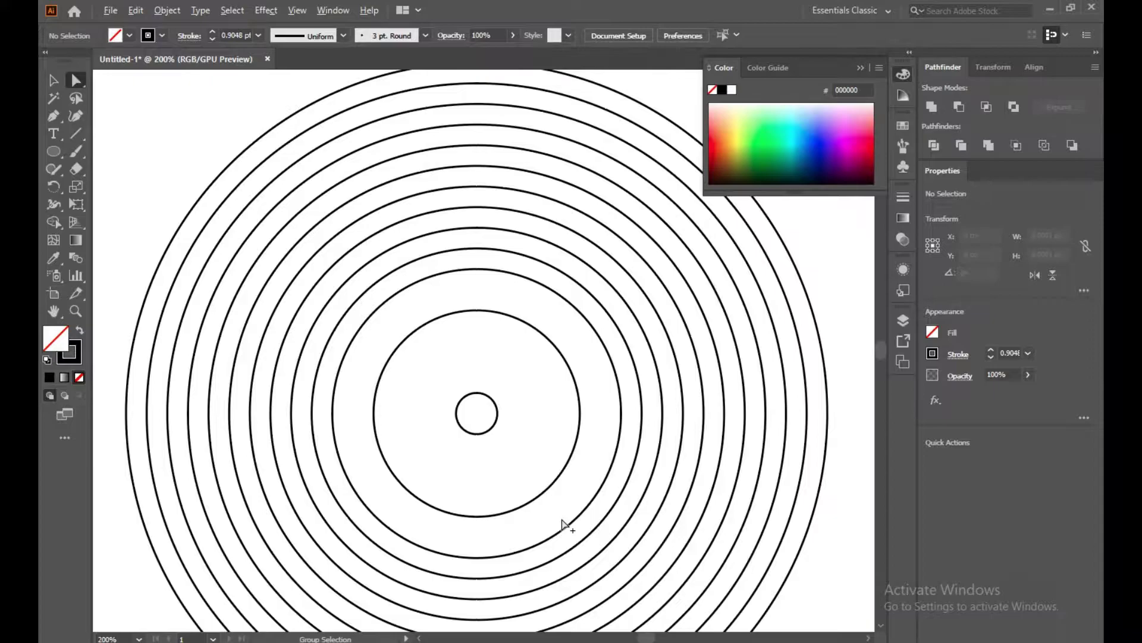
- Delete the fourth, fifth and sixth remaining circles counted from the center
{"action": "left_click", "coordinate": [593, 533]}
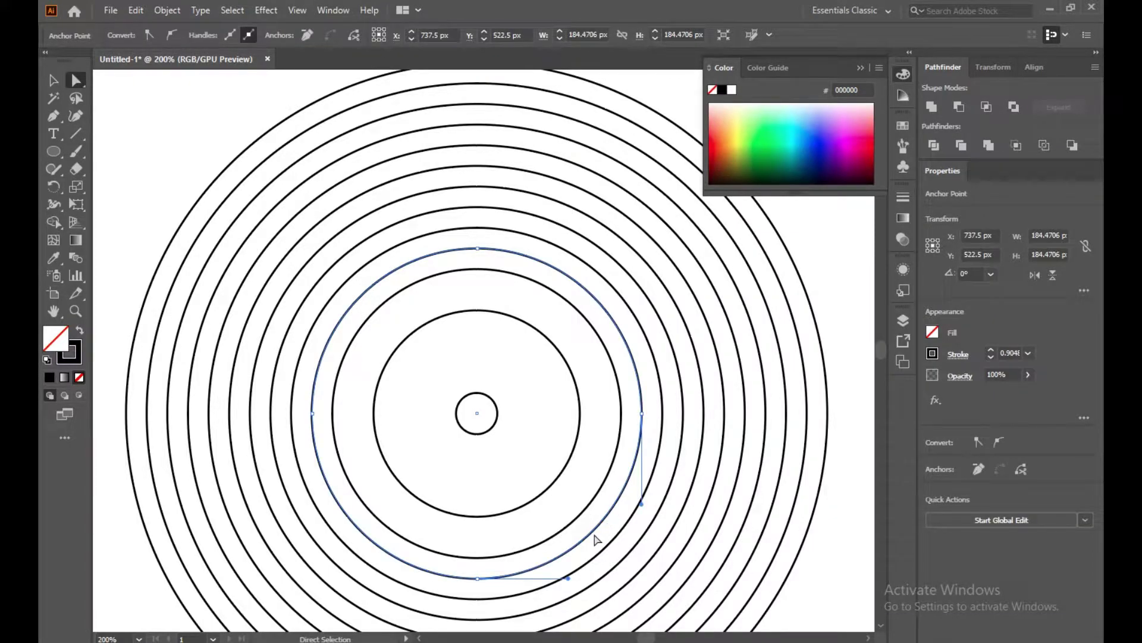
{"action": "left_click", "coordinate": [612, 546], "text": "shift"}
{"action": "left_click", "coordinate": [618, 562], "text": "shift"}
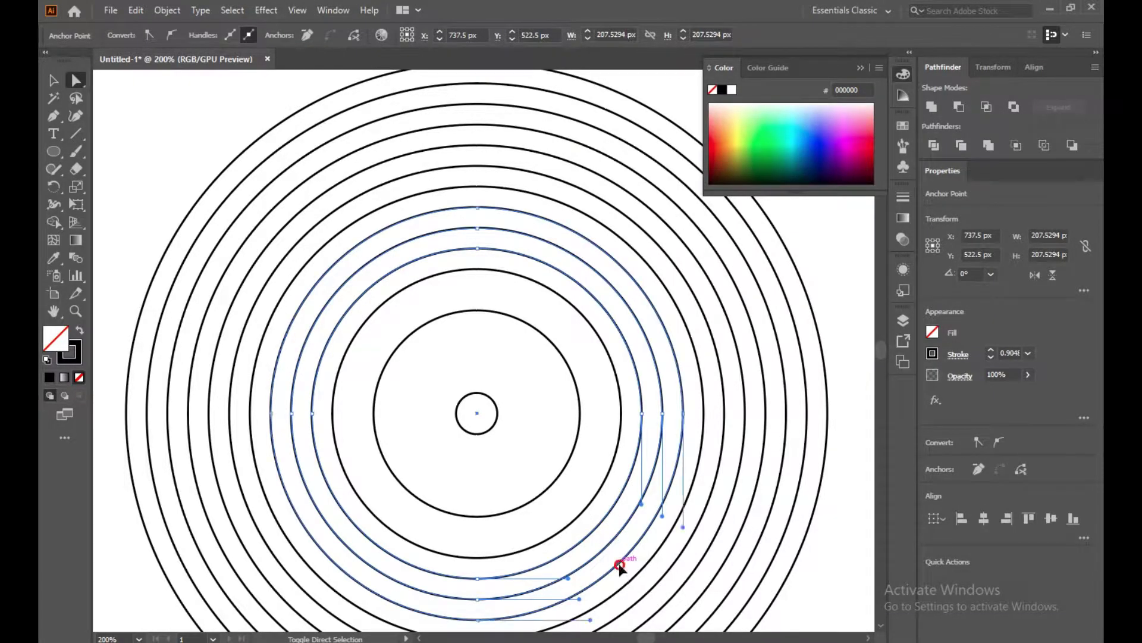
{"action": "key", "text": "Delete"}
{"action": "key", "text": "Delete"}
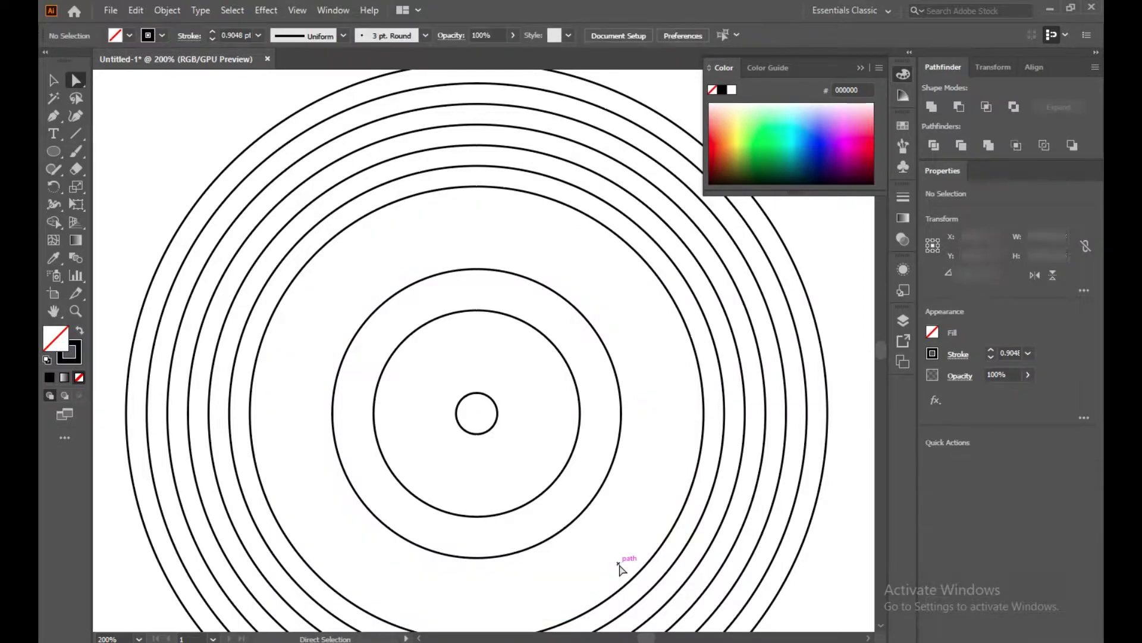
- Delete the fifth remaining circle from the center to widen the gap outside the fourth one
{"action": "left_click", "coordinate": [661, 580]}
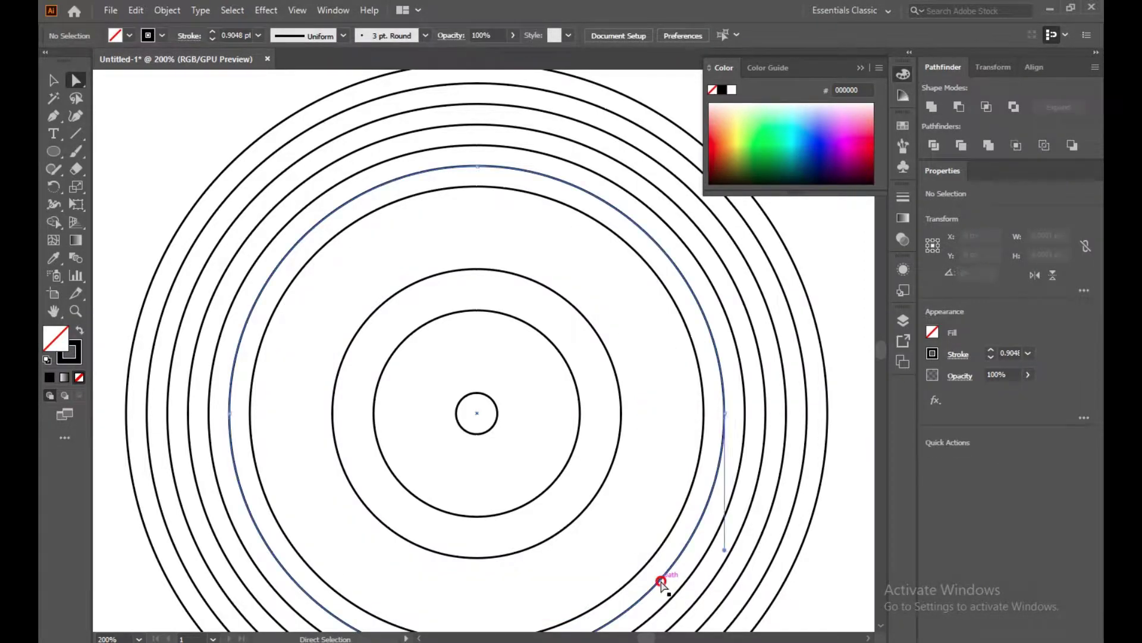
{"action": "key", "text": "Delete"}
{"action": "key", "text": "Delete"}
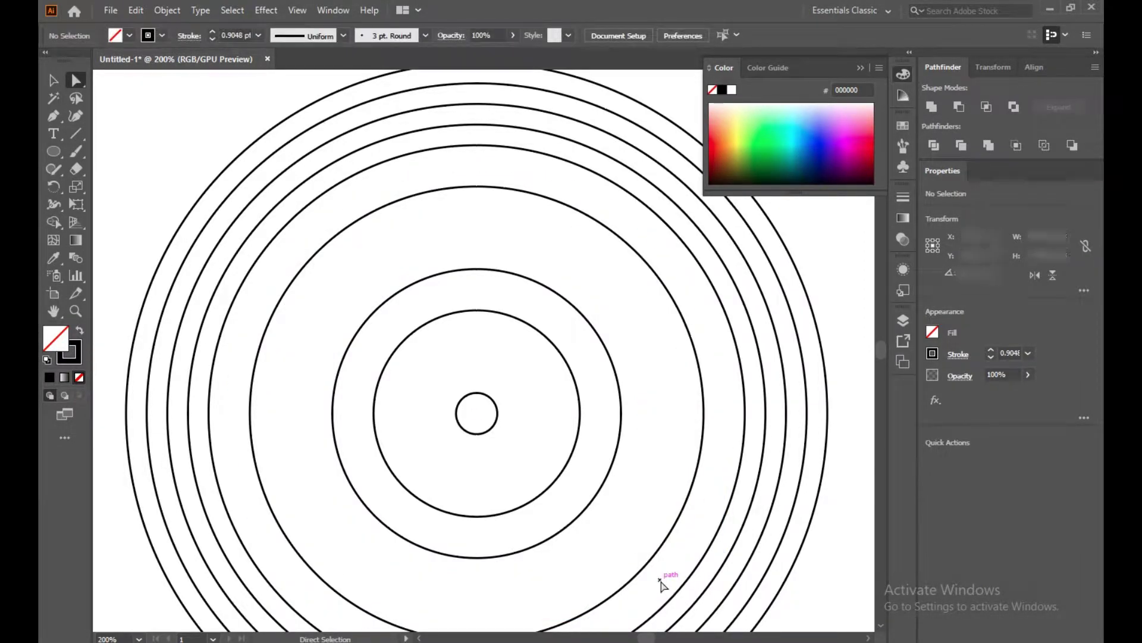
- Delete the three circles lying between the fifth remaining circle from the center and the outermost one
{"action": "scroll", "coordinate": [661, 581], "scroll_direction": "down", "scroll_amount": 1}
{"action": "left_click_drag", "start_coordinate": [634, 536], "coordinate": [566, 377]}
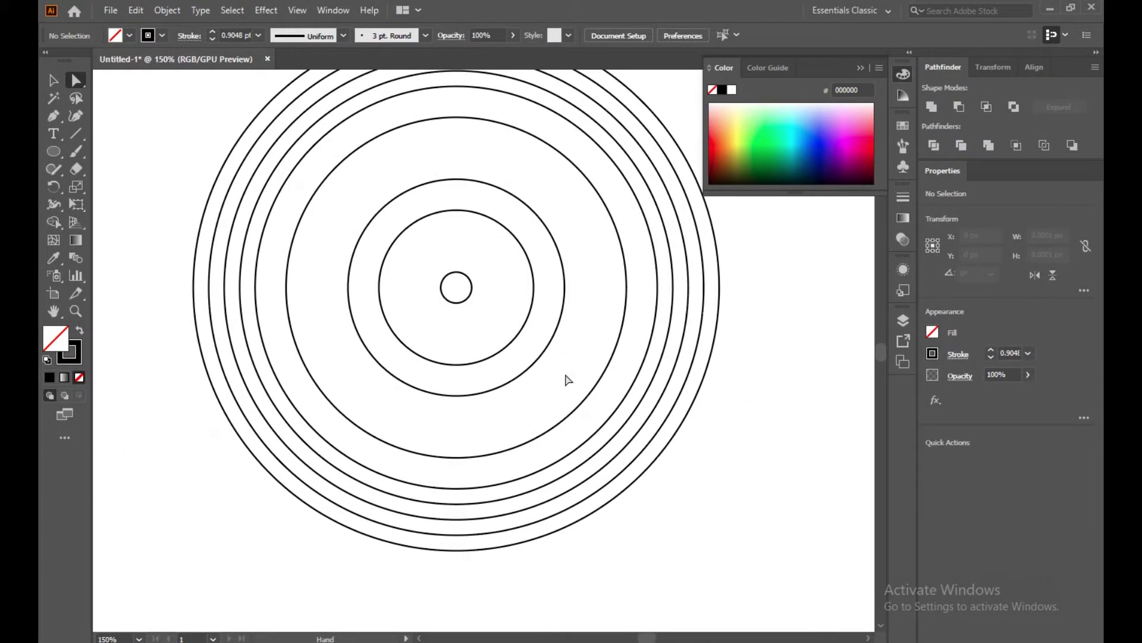
{"action": "left_click", "coordinate": [597, 455]}
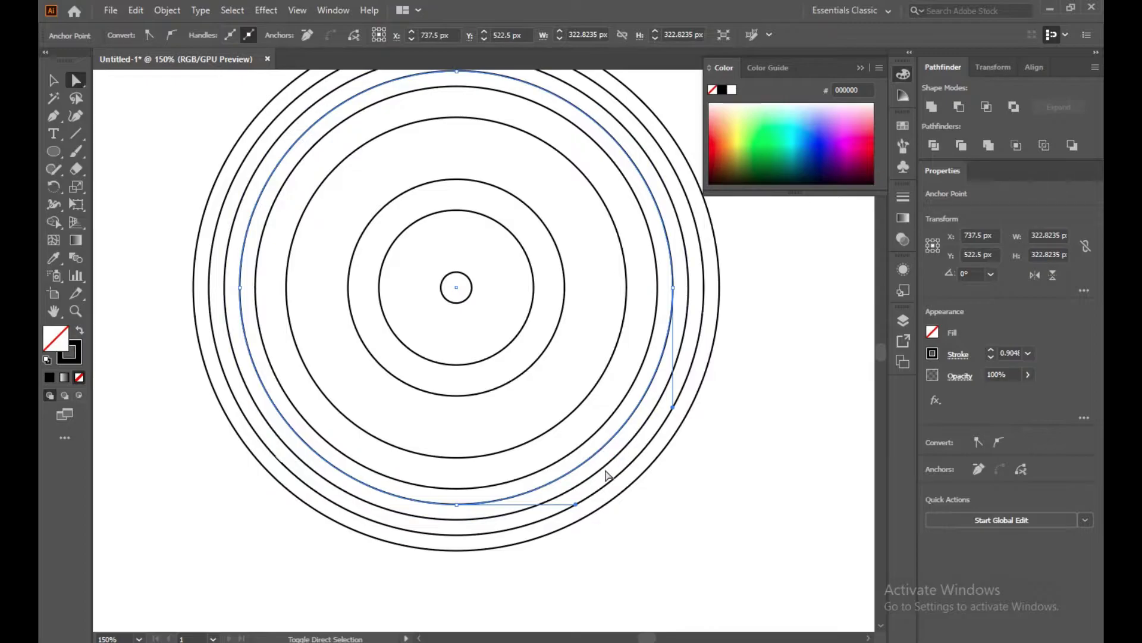
{"action": "left_click", "coordinate": [608, 464], "text": "shift"}
{"action": "left_click", "coordinate": [611, 480], "text": "shift"}
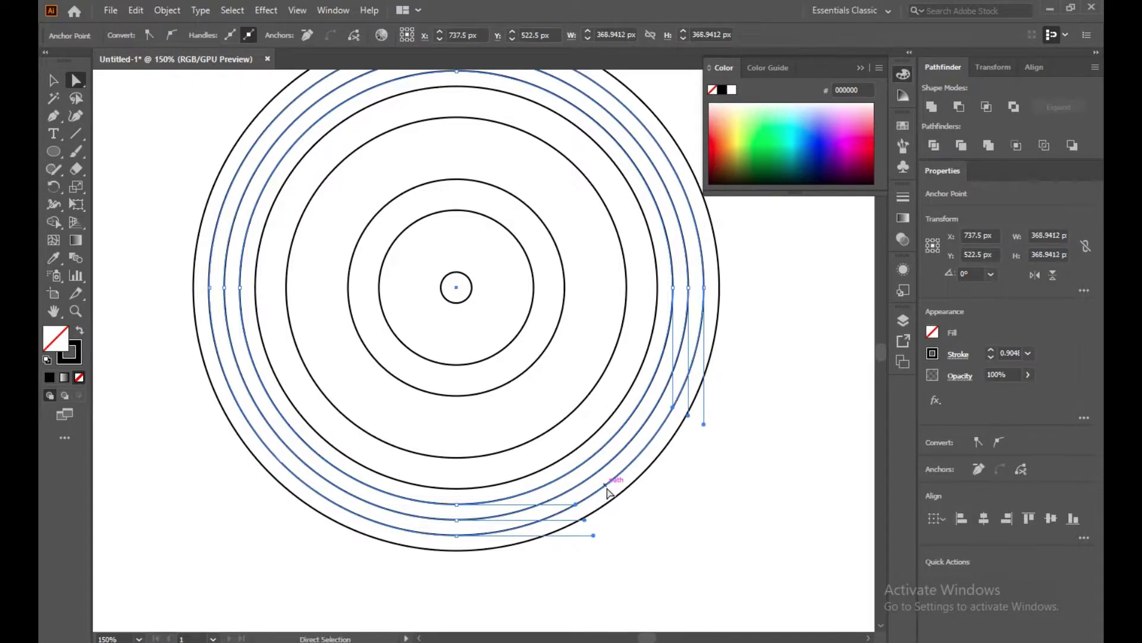
{"action": "key", "text": "Delete"}
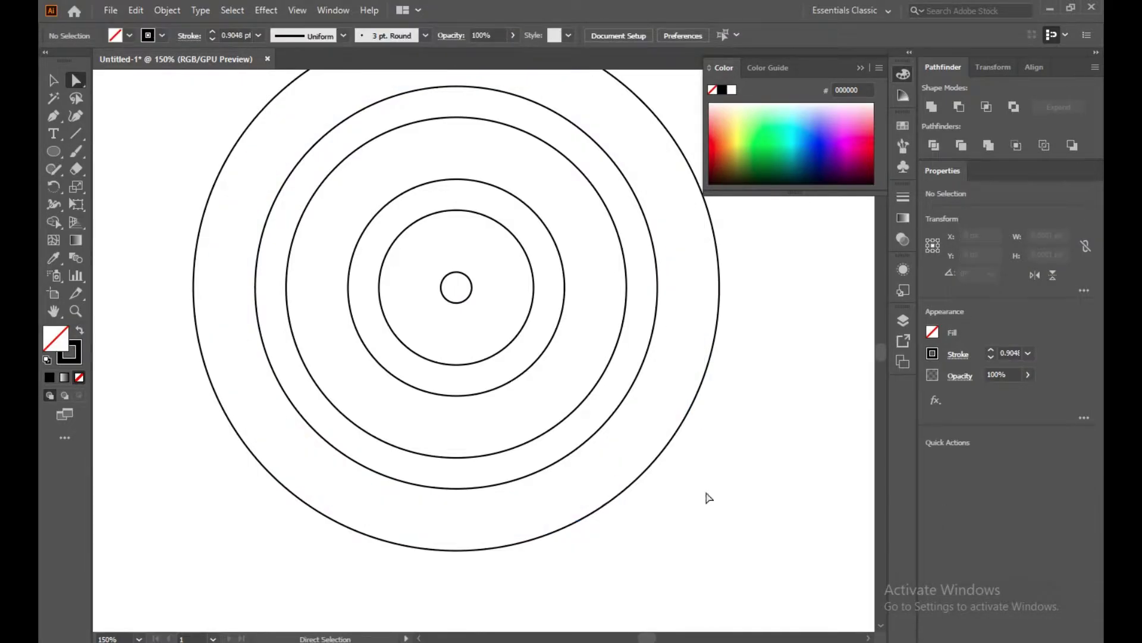
{"action": "scroll", "coordinate": [770, 482], "scroll_direction": "up", "scroll_amount": 1}
{"action": "scroll", "coordinate": [771, 482], "scroll_direction": "down", "scroll_amount": 2}
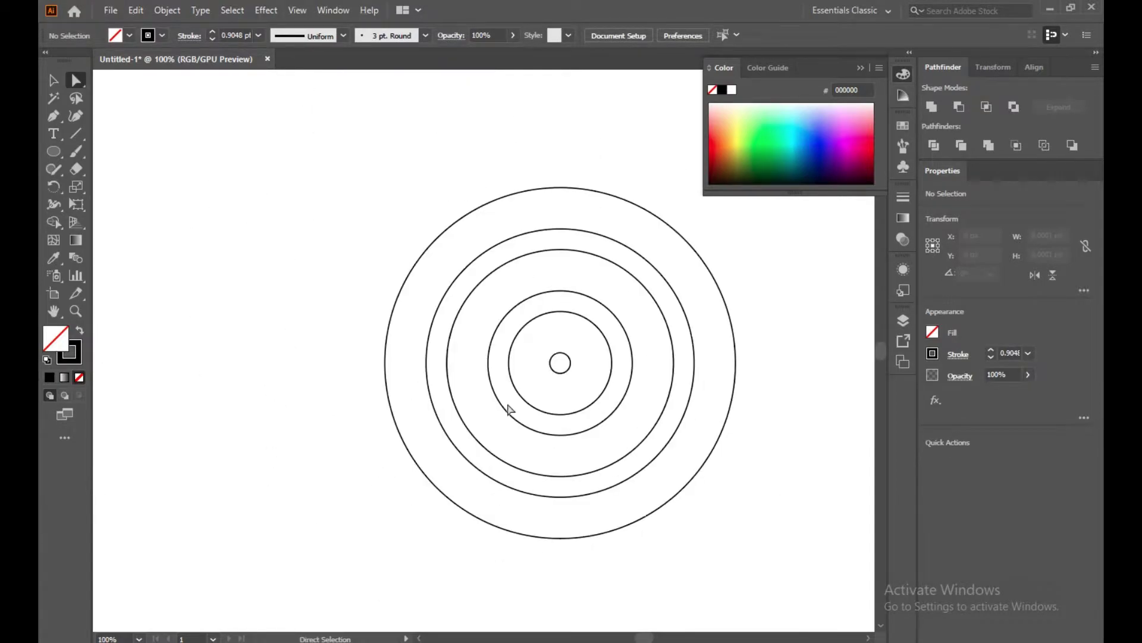
{"action": "left_click_drag", "start_coordinate": [349, 250], "coordinate": [238, 248]}
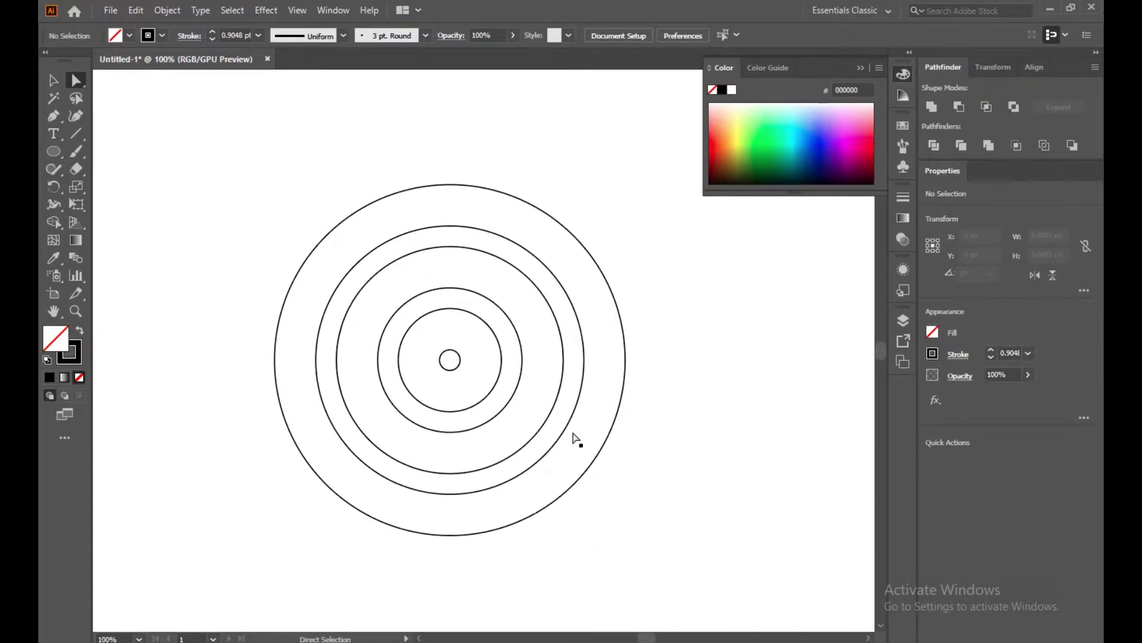
{"action": "left_click_drag", "start_coordinate": [221, 162], "coordinate": [755, 498]}
{"action": "left_click", "coordinate": [755, 502]}
- Draw a straight vertical line 854 px long with the Pen tool, tangent to the outermost circle's left edge
{"action": "left_click", "coordinate": [50, 116]}
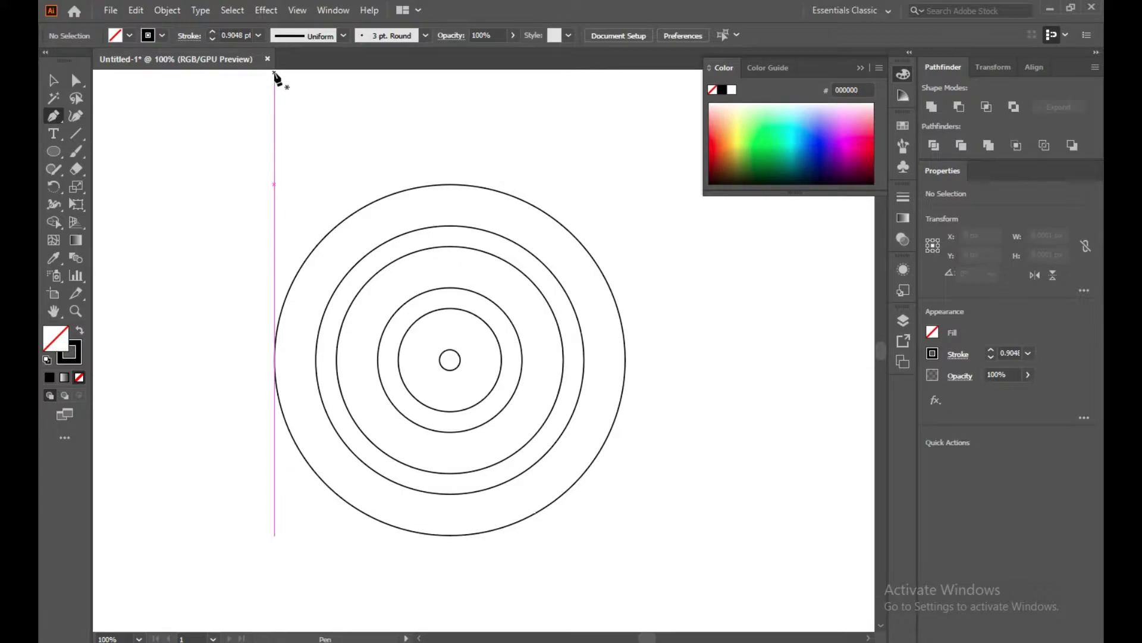
{"action": "key", "text": "ctrl+minus"}
{"action": "key", "text": "ctrl+minus"}
{"action": "key", "text": "ctrl+minus"}
{"action": "left_click_drag", "start_coordinate": [276, 75], "coordinate": [344, 265]}
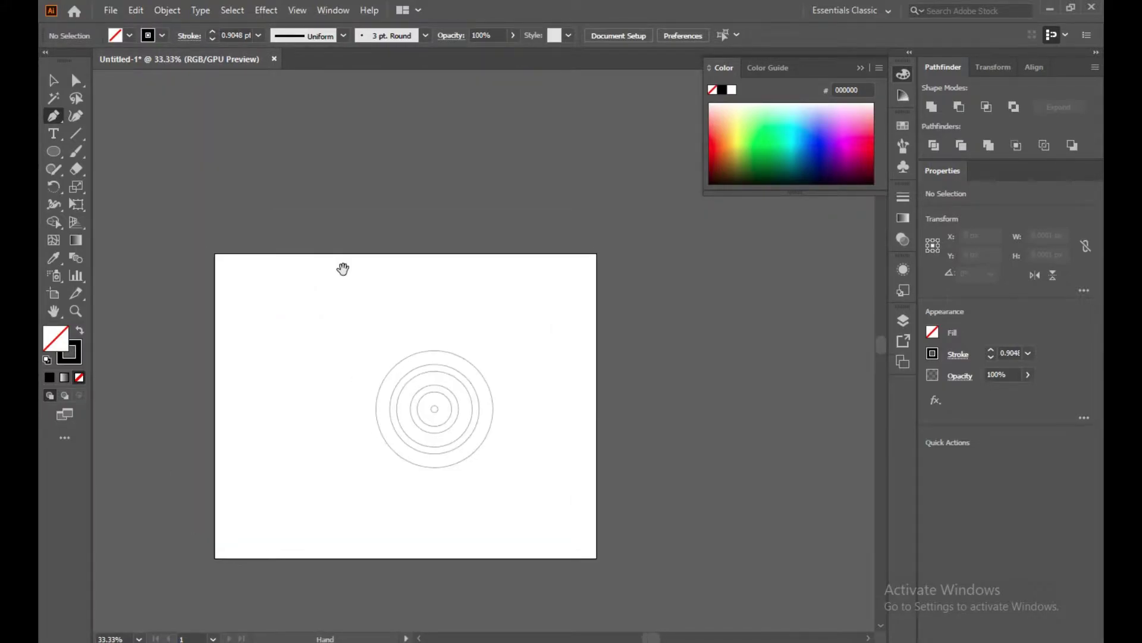
{"action": "left_click", "coordinate": [376, 280]}
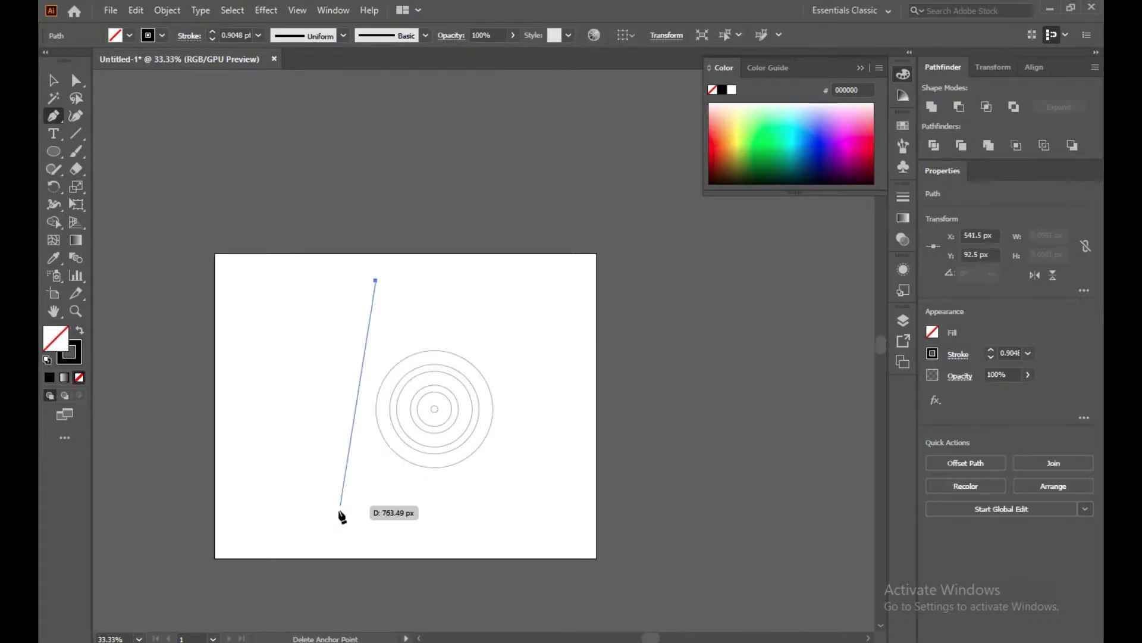
{"action": "left_click", "coordinate": [376, 535]}
{"action": "key", "text": "v"}
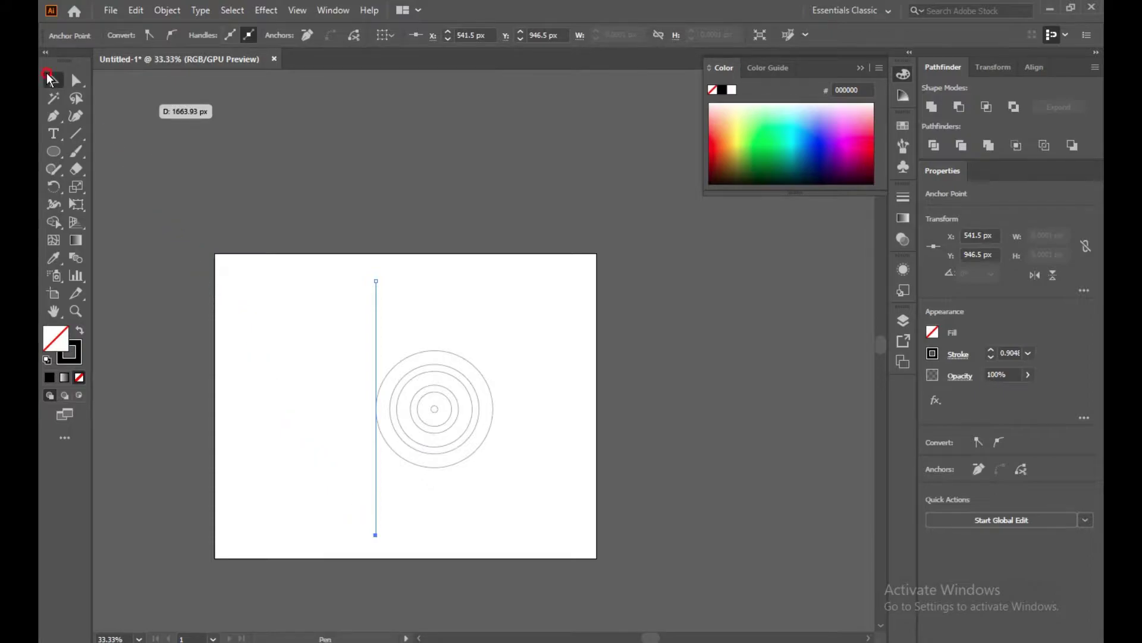
{"action": "left_click", "coordinate": [307, 325]}
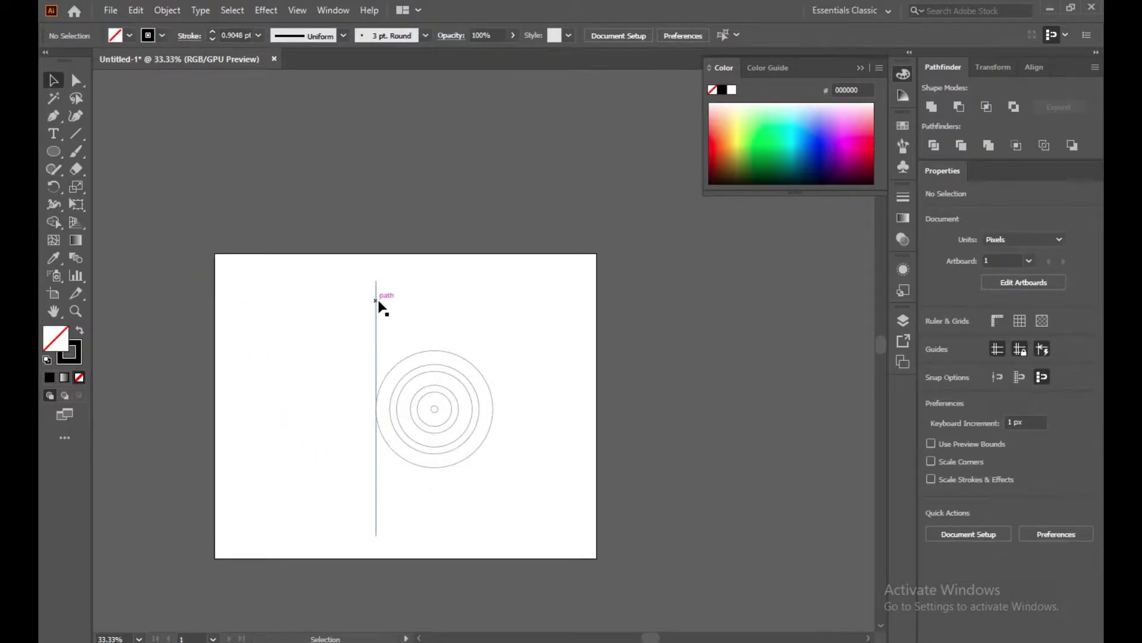
- Duplicate the vertical line horizontally so one line is tangent to the left and right edges of every circle
{"action": "scroll", "coordinate": [377, 301], "scroll_direction": "up", "scroll_amount": 3}
{"action": "scroll", "coordinate": [375, 345], "scroll_direction": "down", "scroll_amount": 3}
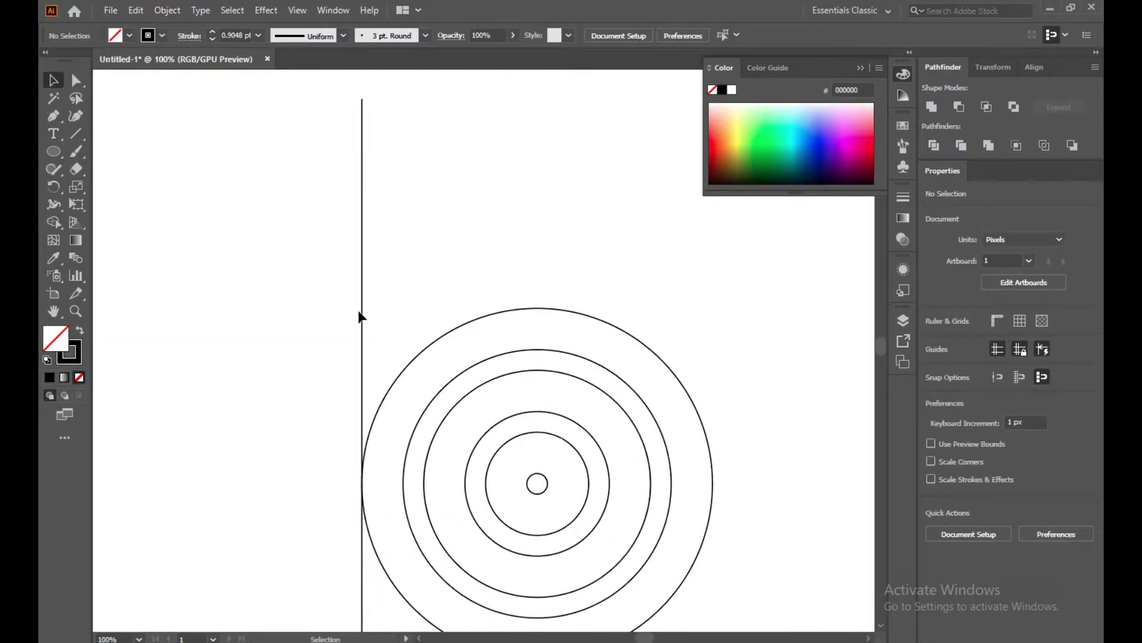
{"action": "left_click", "coordinate": [362, 329]}
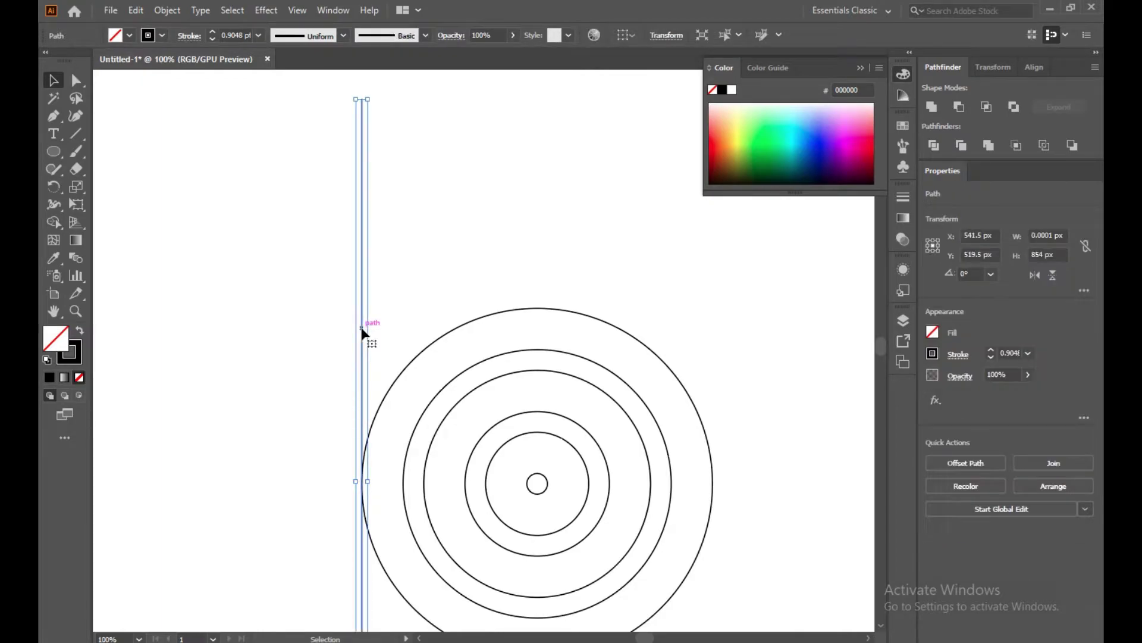
{"action": "left_click_drag", "start_coordinate": [362, 329], "coordinate": [529, 290]}
{"action": "left_click", "coordinate": [485, 279]}
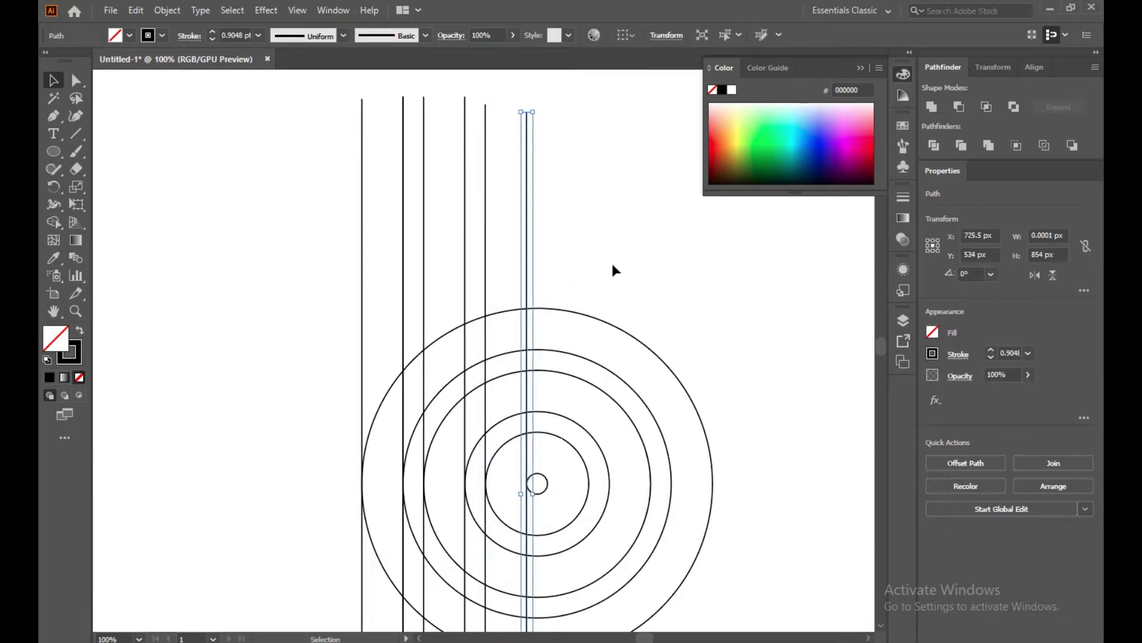
{"action": "left_click", "coordinate": [639, 282]}
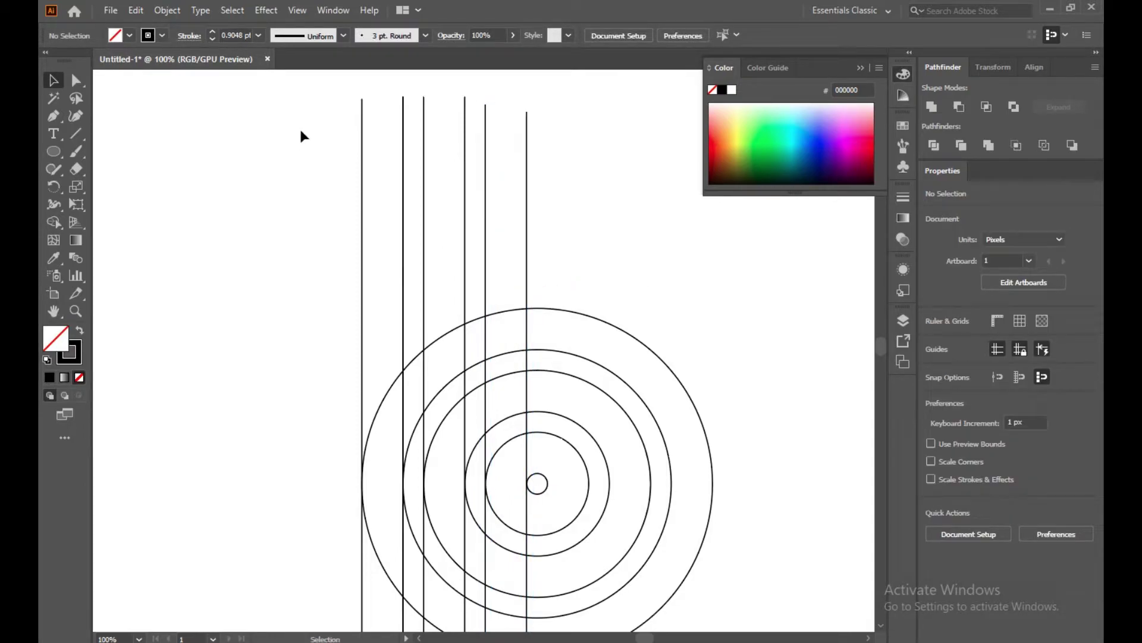
{"action": "left_click_drag", "start_coordinate": [301, 132], "coordinate": [712, 260]}
{"action": "left_click", "coordinate": [748, 277]}
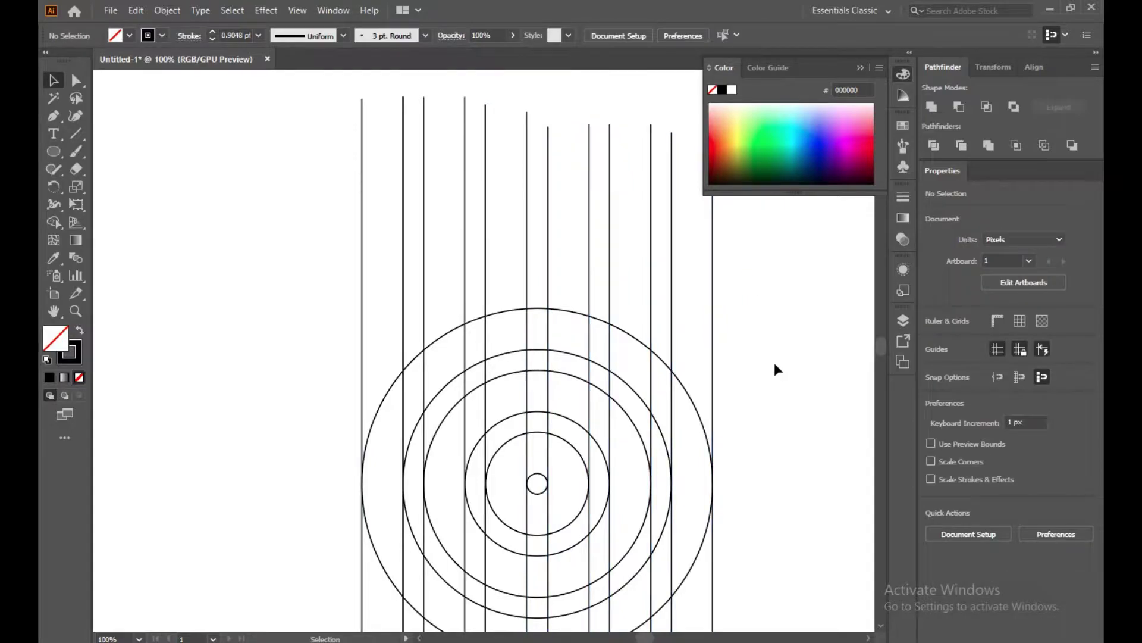
- Align all the vertical lines to each other by their vertical centers, without including the circles
{"action": "left_click_drag", "start_coordinate": [276, 127], "coordinate": [777, 274]}
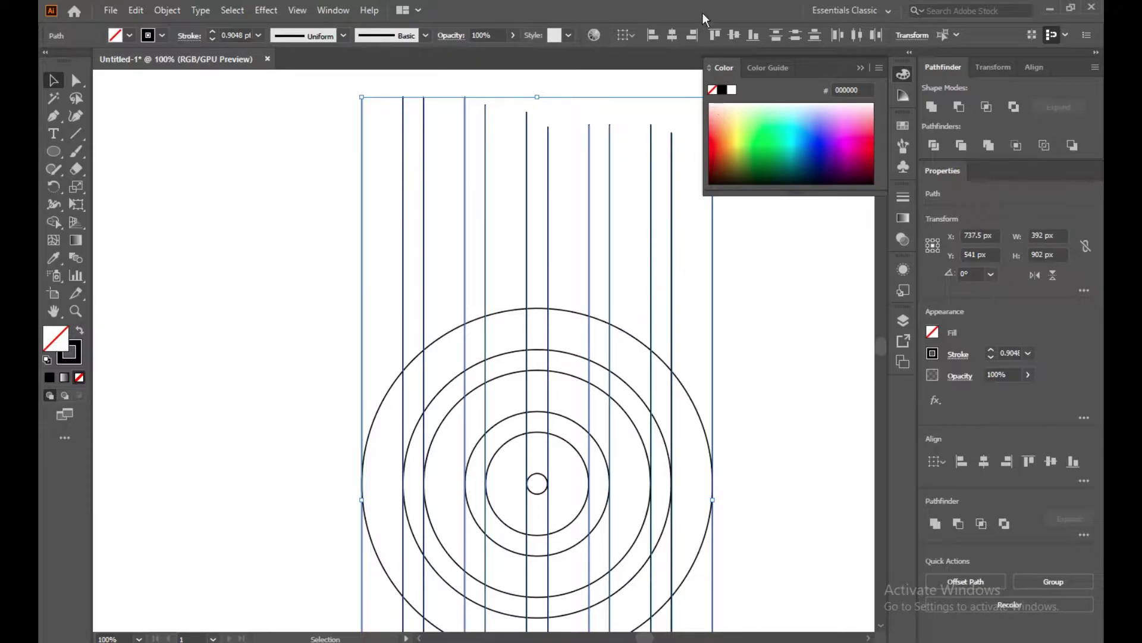
{"action": "left_click", "coordinate": [736, 36]}
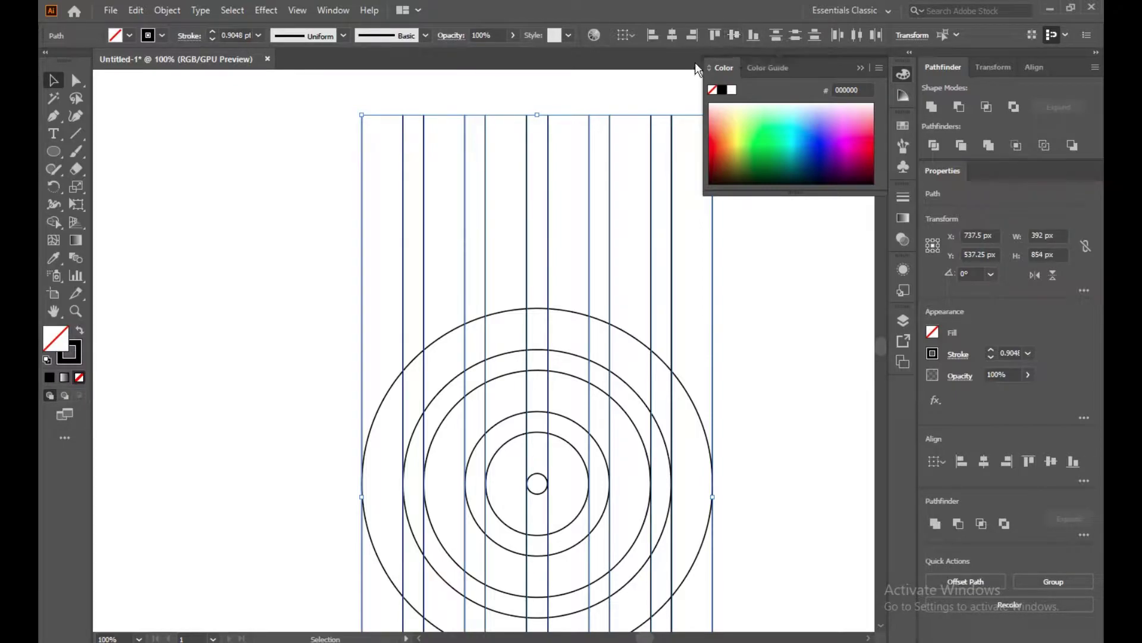
{"action": "left_click", "coordinate": [202, 301]}
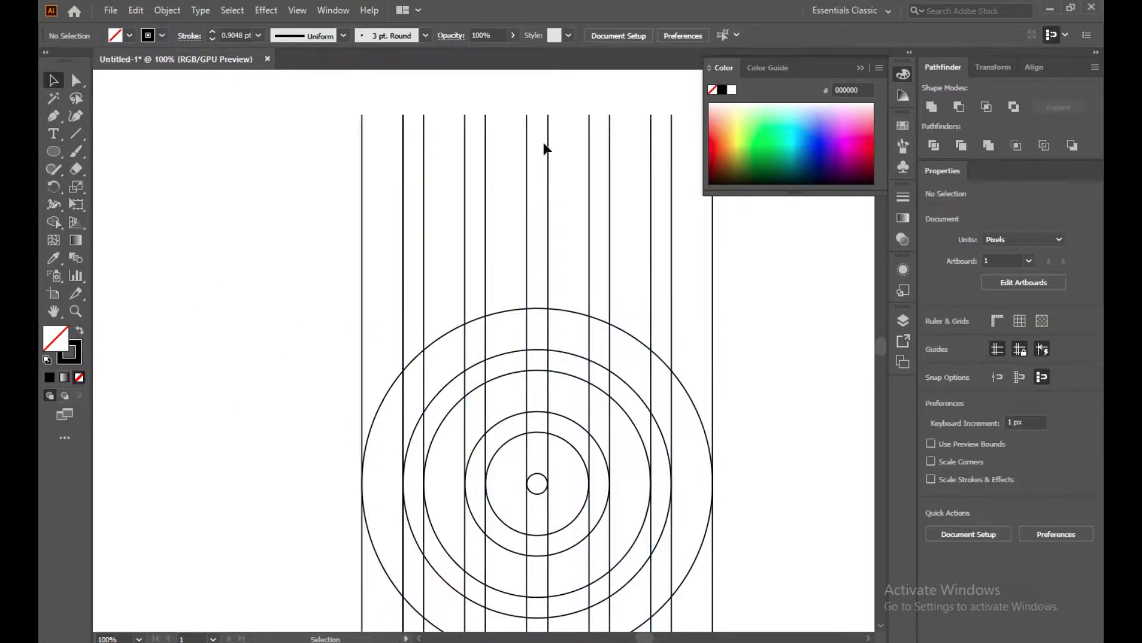
{"action": "left_click_drag", "start_coordinate": [327, 198], "coordinate": [685, 270]}
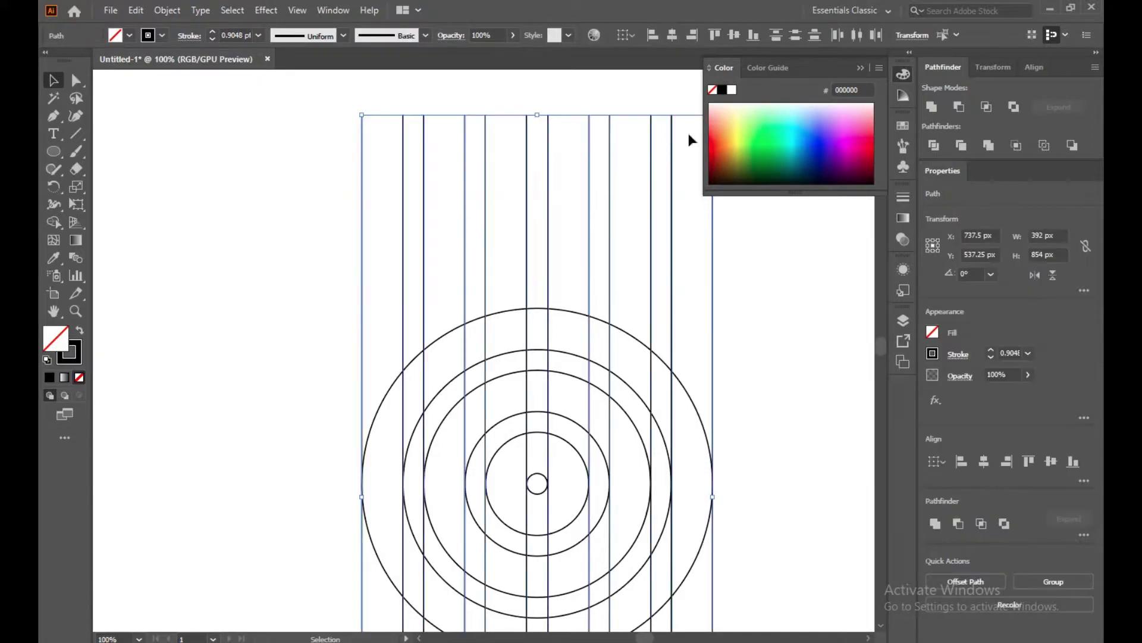
{"action": "left_click", "coordinate": [332, 10]}
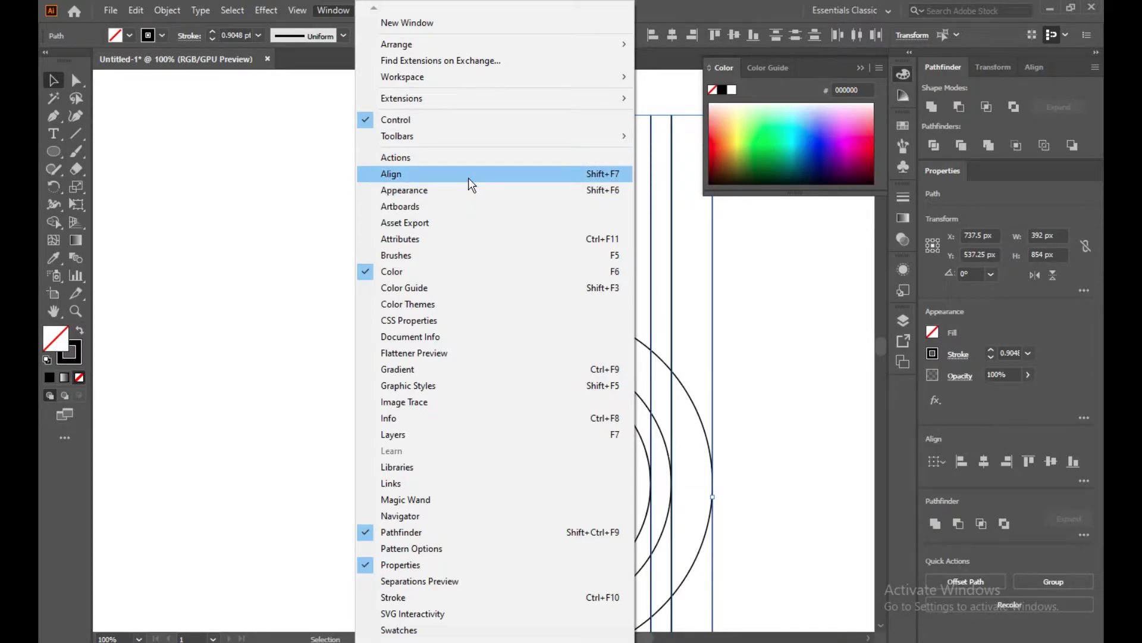
{"action": "left_click", "coordinate": [285, 240]}
{"action": "left_click", "coordinate": [284, 241]}
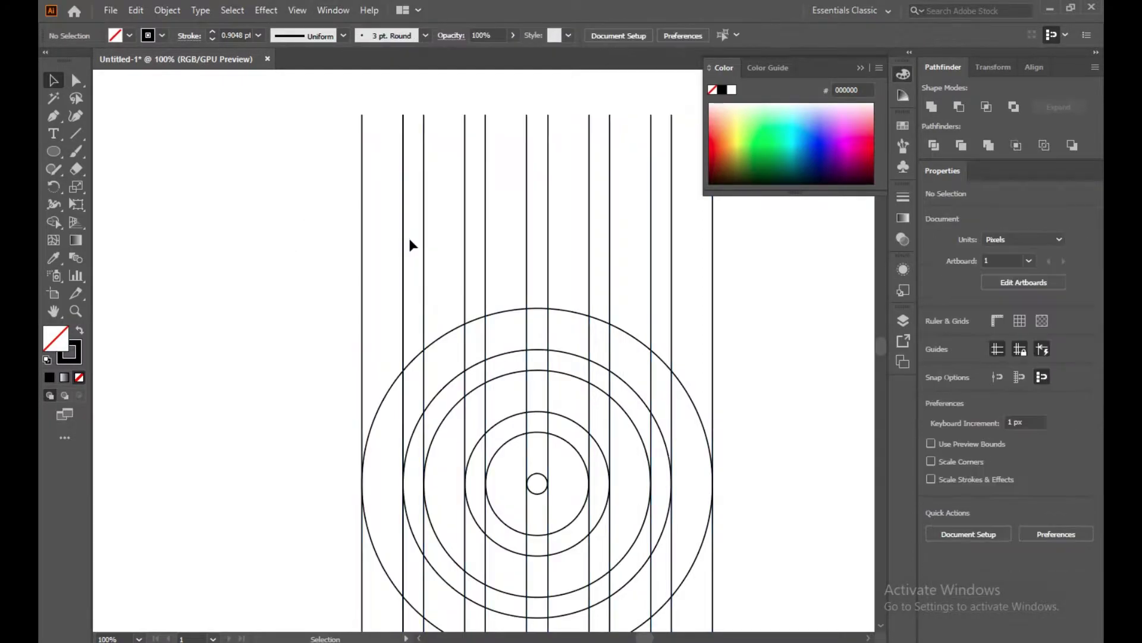
- Rotate all the vertical lines and concentric circles together by 45°
{"action": "scroll", "coordinate": [411, 239], "scroll_direction": "down", "scroll_amount": 2}
{"action": "left_click_drag", "start_coordinate": [302, 227], "coordinate": [708, 441]}
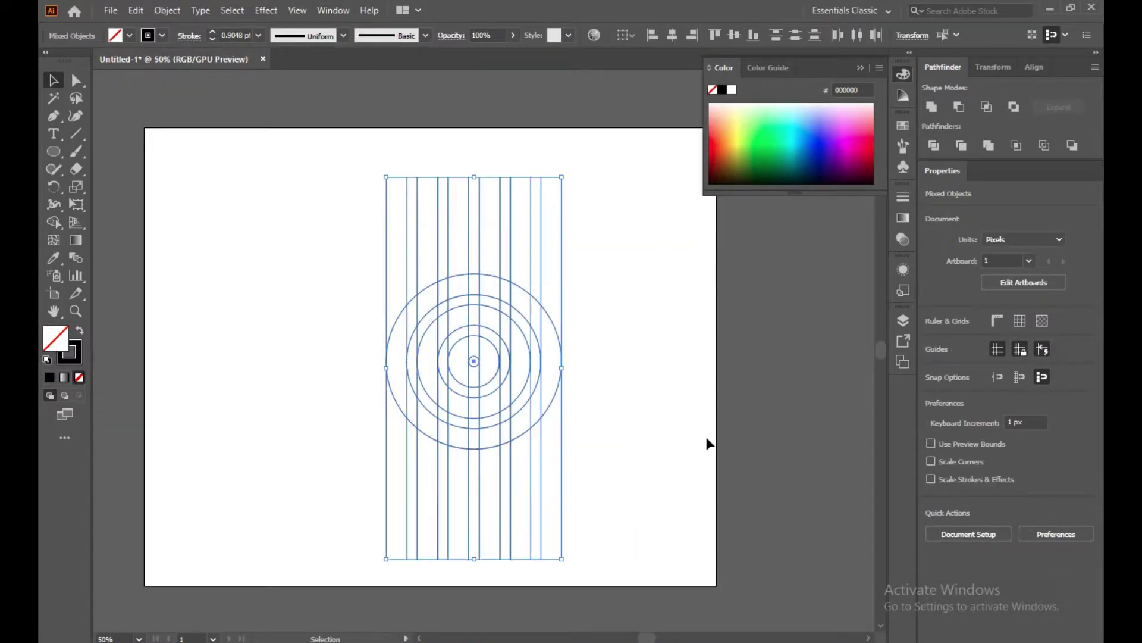
{"action": "right_click", "coordinate": [493, 362]}
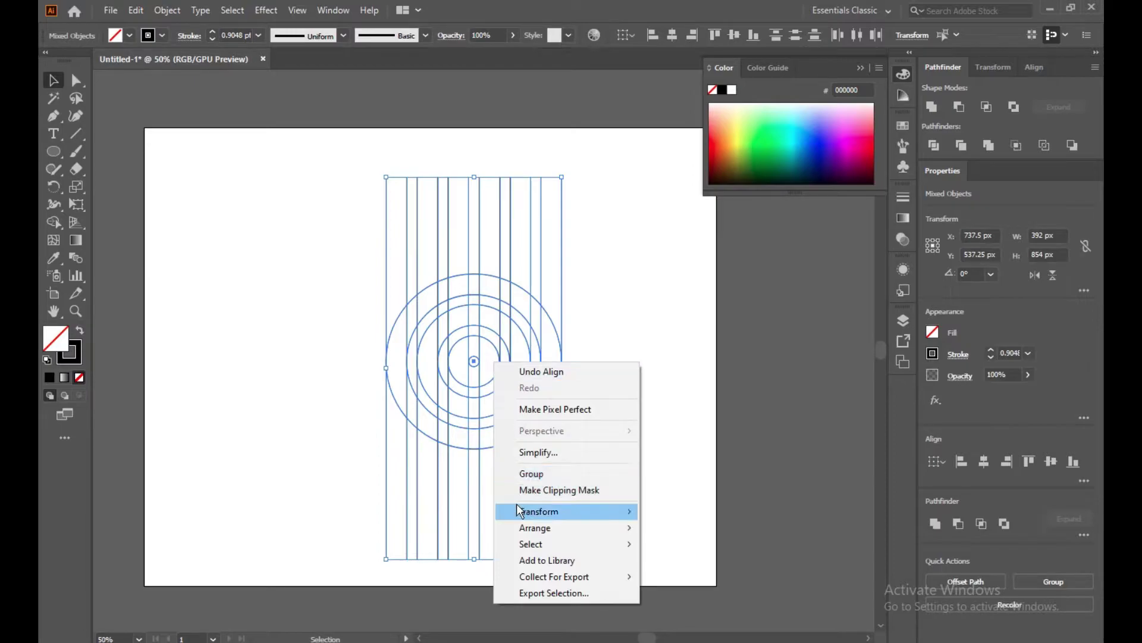
{"action": "mouse_move", "coordinate": [516, 512]}
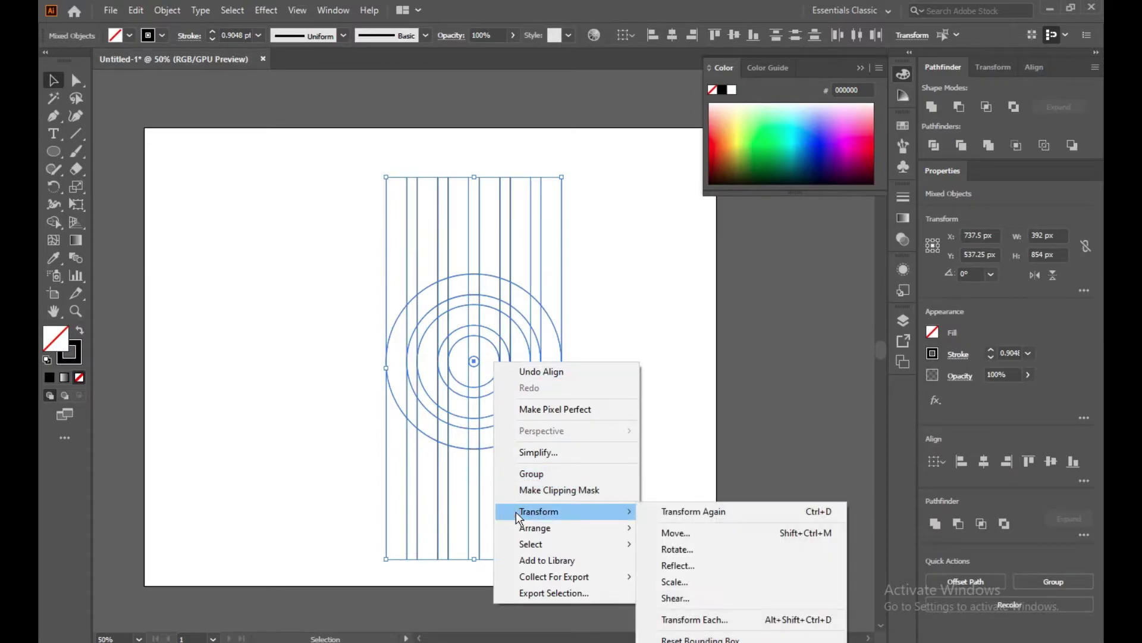
{"action": "left_click", "coordinate": [678, 549]}
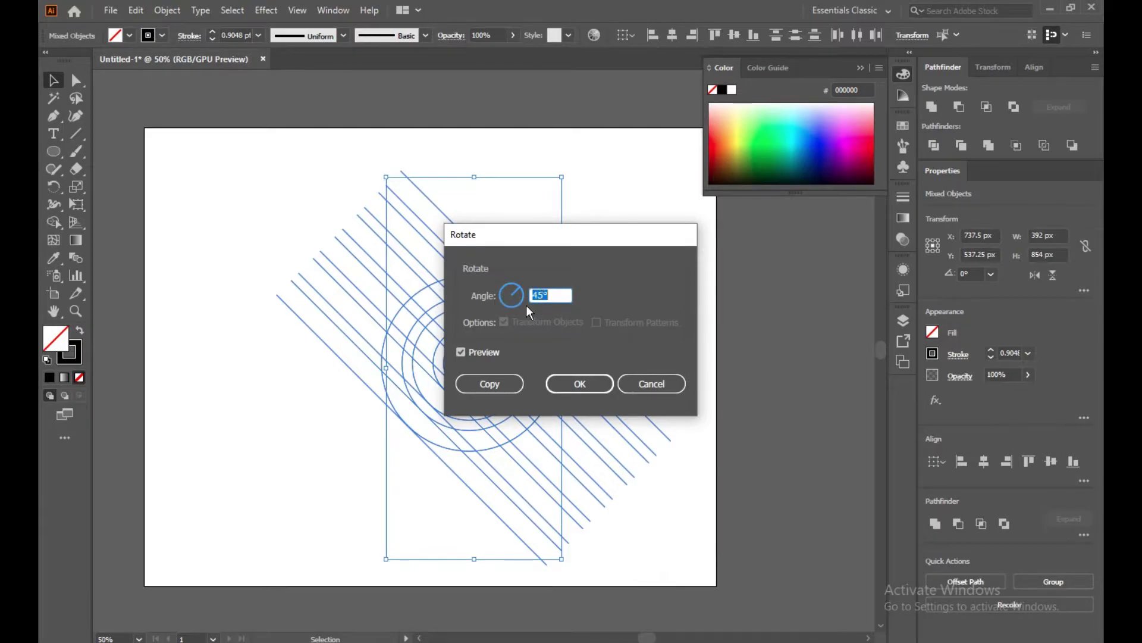
{"action": "left_click", "coordinate": [550, 293]}
{"action": "key", "text": "BackSpace"}
{"action": "key", "text": "BackSpace"}
{"action": "type", "text": "45"}
{"action": "left_click", "coordinate": [556, 383]}
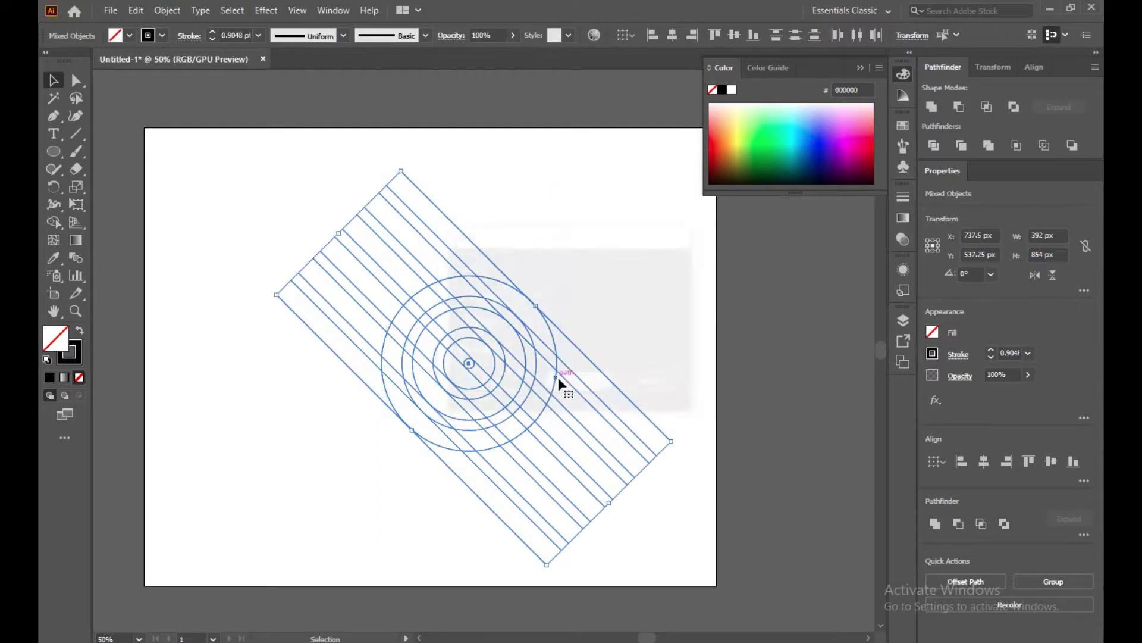
{"action": "left_click", "coordinate": [646, 313]}
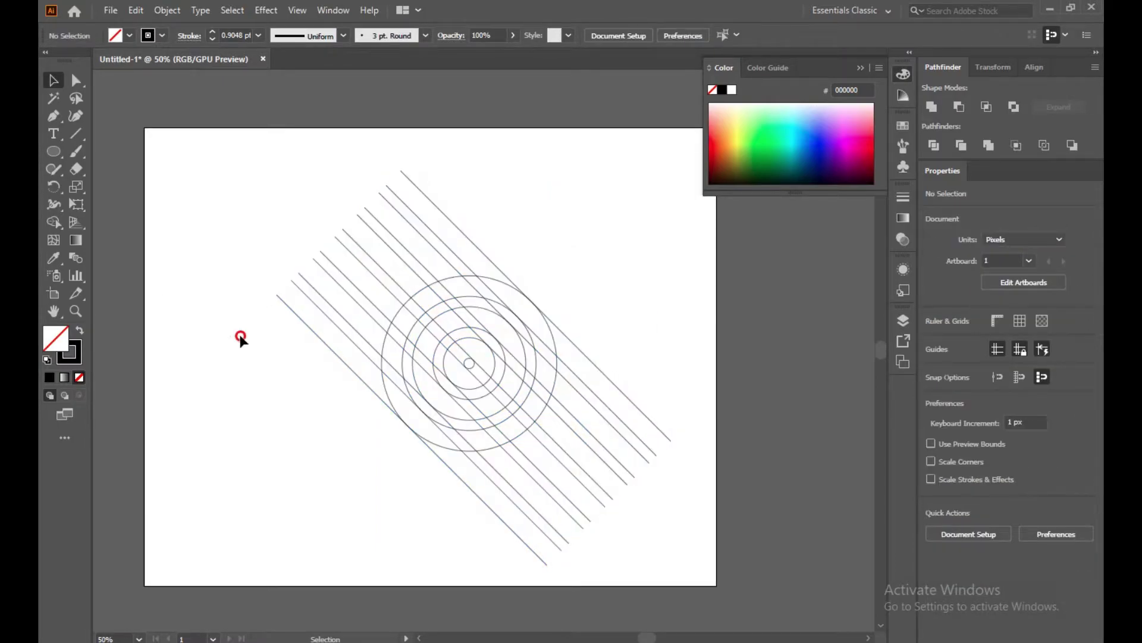
- Create a copy of all the diagonal lines reflected across the vertical axis, leaving the concentric circles out
{"action": "left_click_drag", "start_coordinate": [241, 338], "coordinate": [340, 242]}
{"action": "left_click", "coordinate": [196, 268]}
{"action": "left_click_drag", "start_coordinate": [211, 268], "coordinate": [455, 188]}
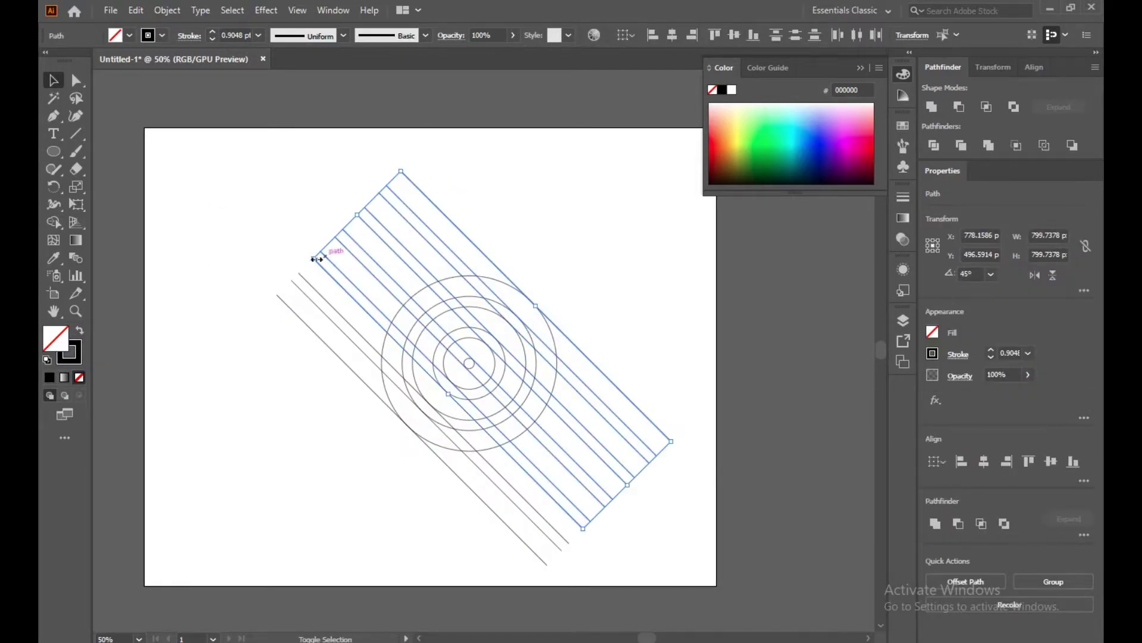
{"action": "left_click_drag", "start_coordinate": [249, 331], "coordinate": [323, 271]}
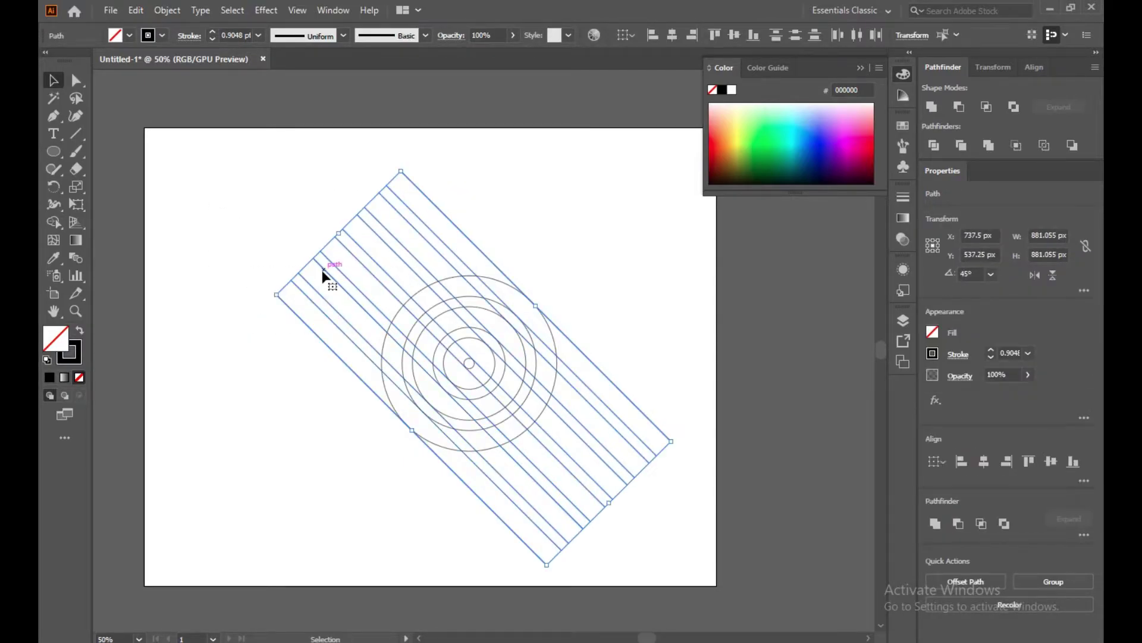
{"action": "right_click", "coordinate": [323, 271]}
{"action": "mouse_move", "coordinate": [370, 492]}
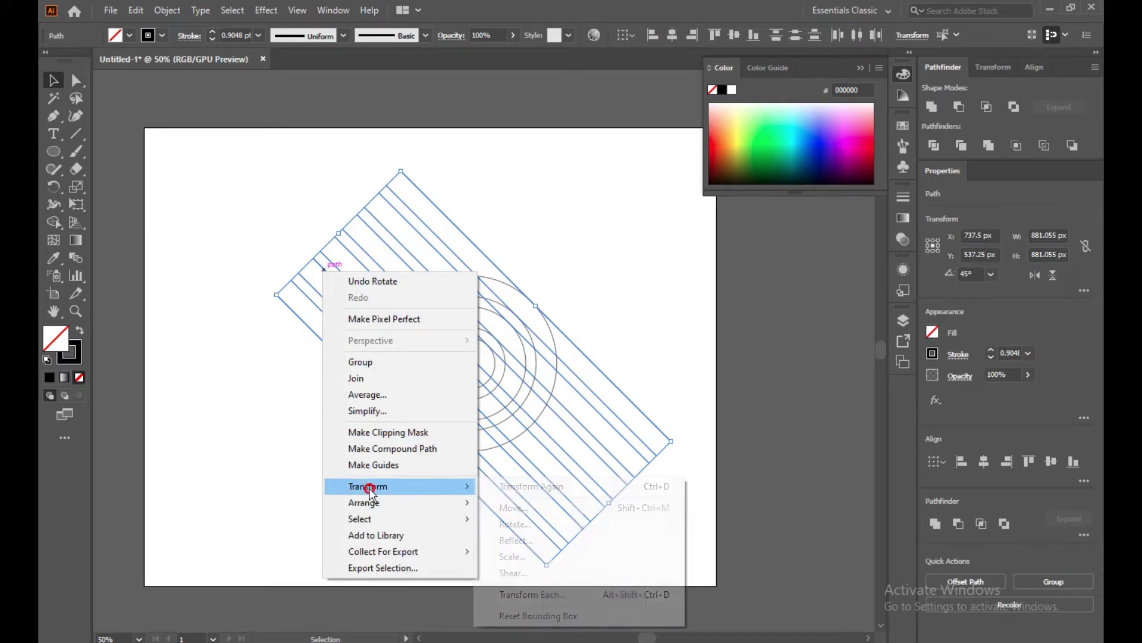
{"action": "left_click", "coordinate": [531, 541]}
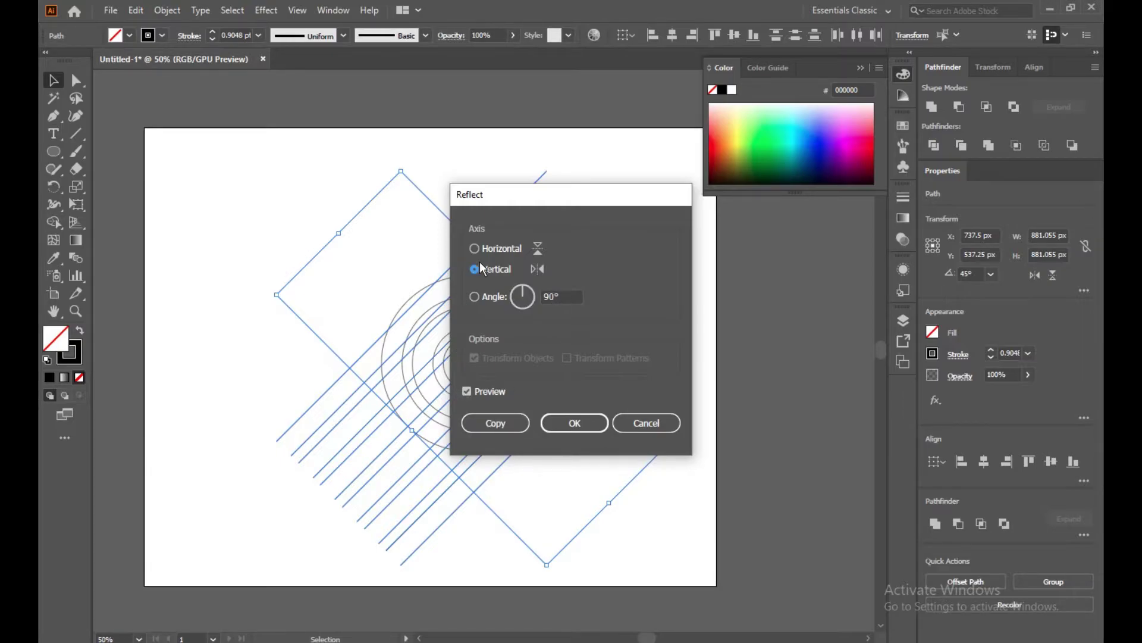
{"action": "left_click", "coordinate": [493, 423]}
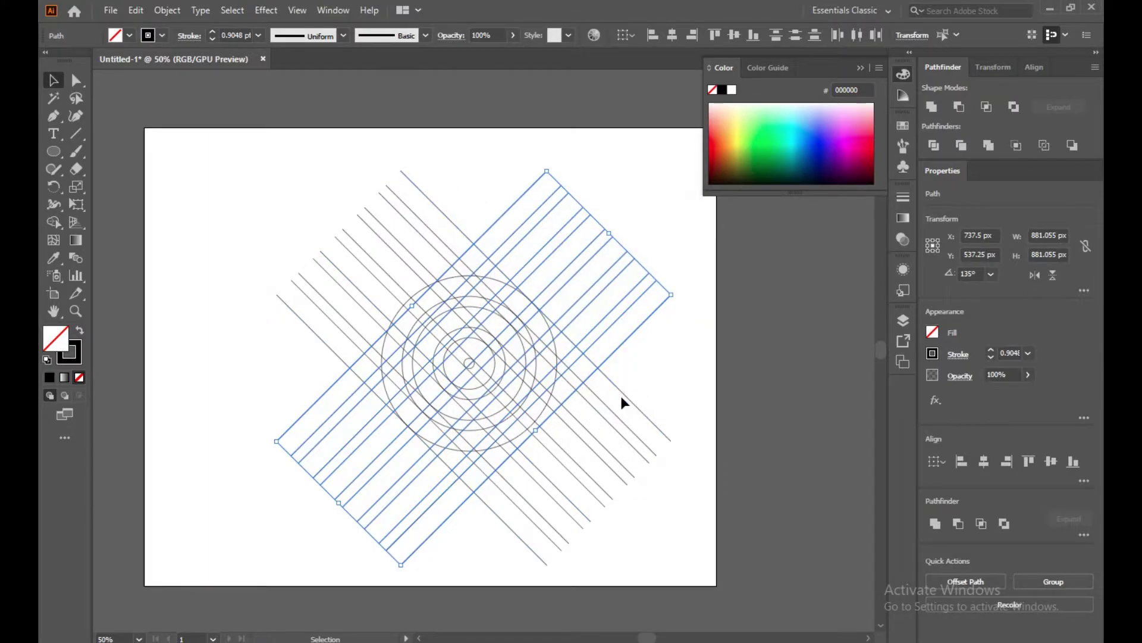
{"action": "left_click", "coordinate": [669, 377]}
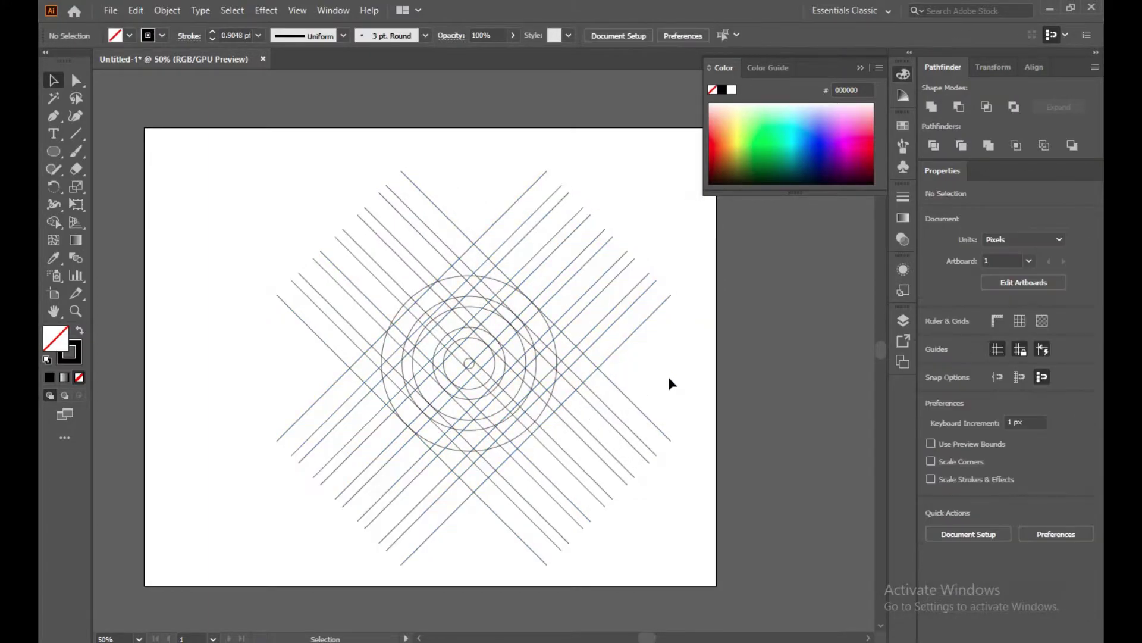
- Select all the reflected diagonal lines and move them together about 10 px up and 10 px to the left
{"action": "scroll", "coordinate": [518, 453], "scroll_direction": "up", "scroll_amount": 3}
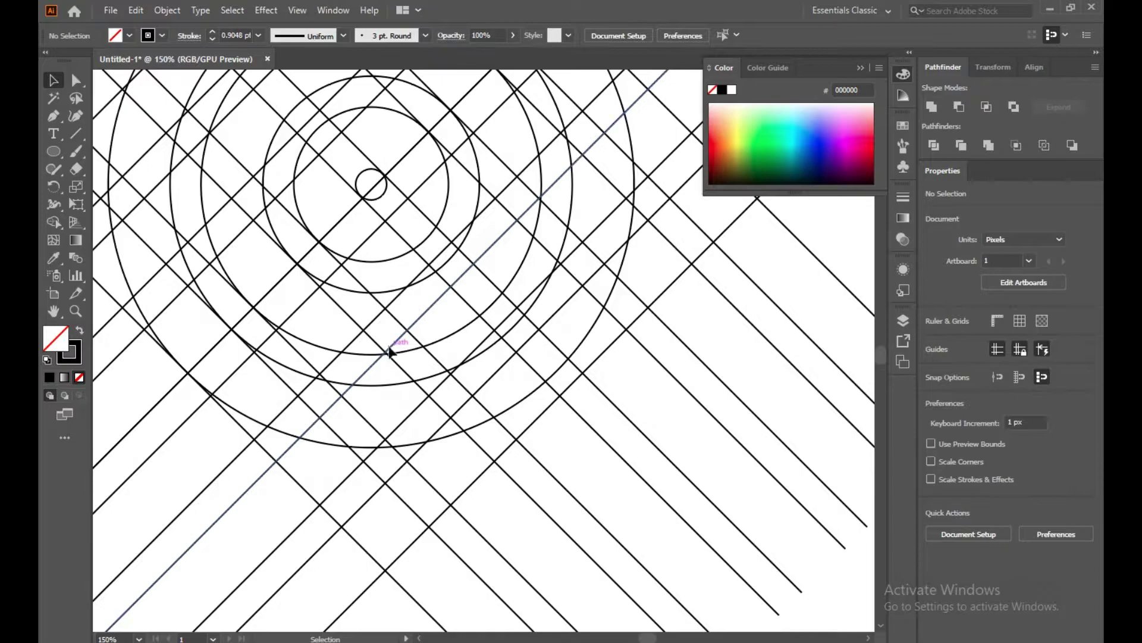
{"action": "left_click_drag", "start_coordinate": [391, 335], "coordinate": [475, 543]}
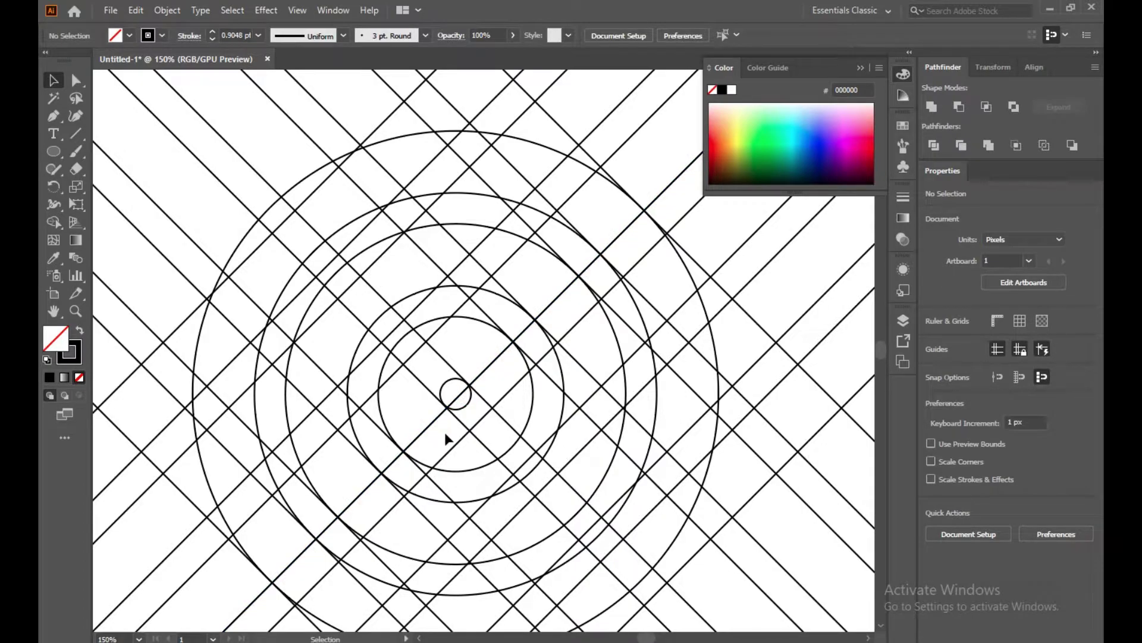
{"action": "scroll", "coordinate": [448, 439], "scroll_direction": "down", "scroll_amount": 3}
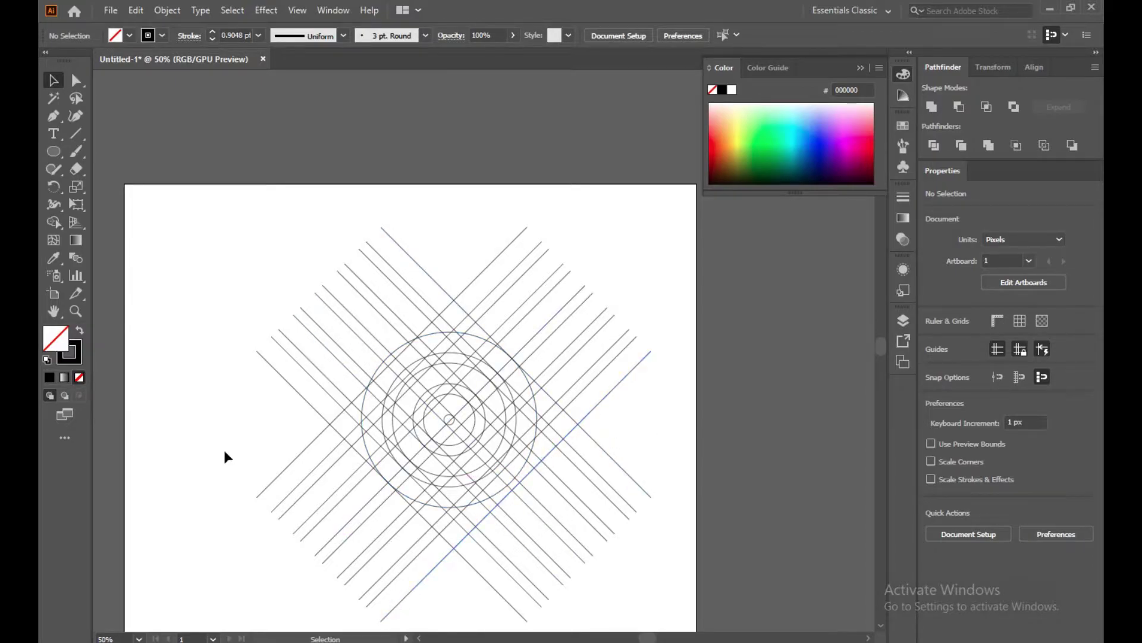
{"action": "left_click_drag", "start_coordinate": [221, 436], "coordinate": [311, 530]}
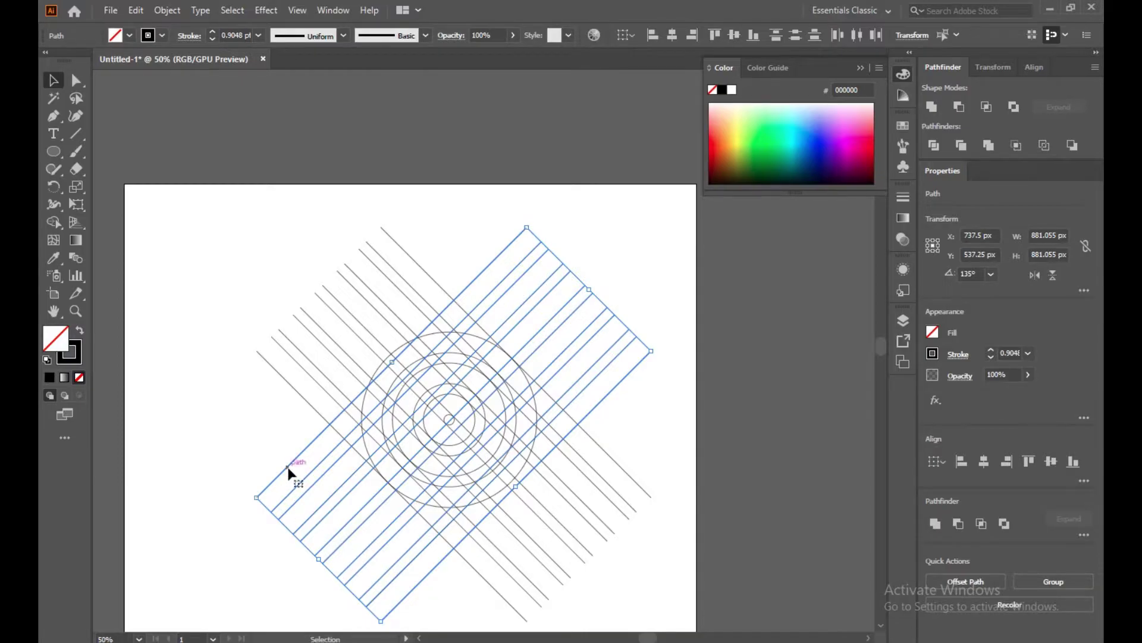
{"action": "left_click_drag", "start_coordinate": [285, 466], "coordinate": [280, 460]}
{"action": "left_click", "coordinate": [215, 421]}
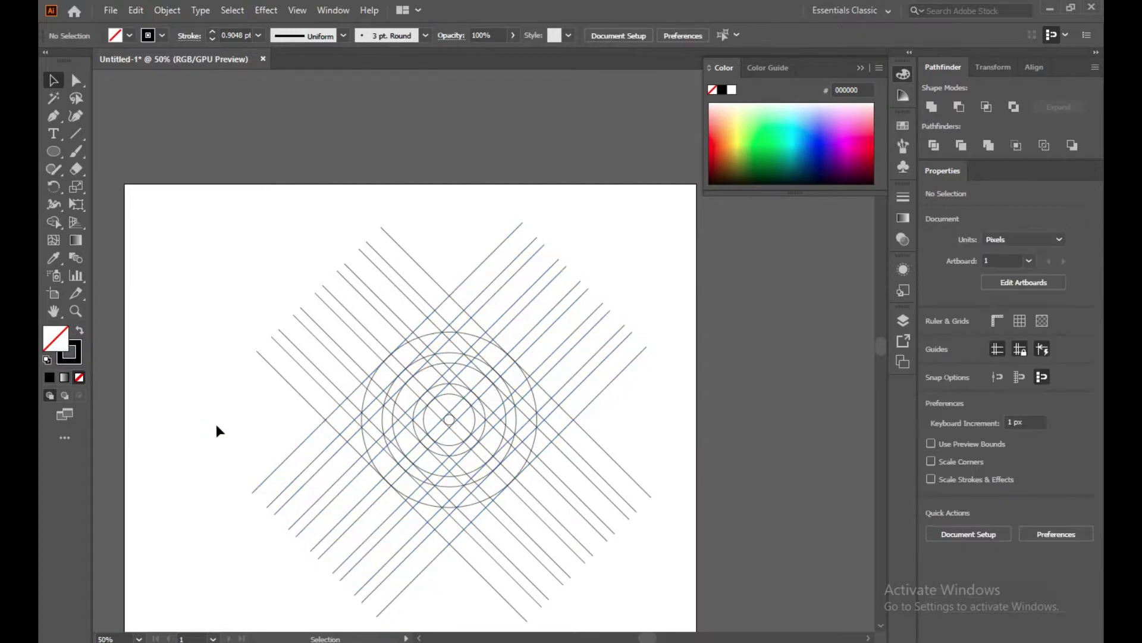
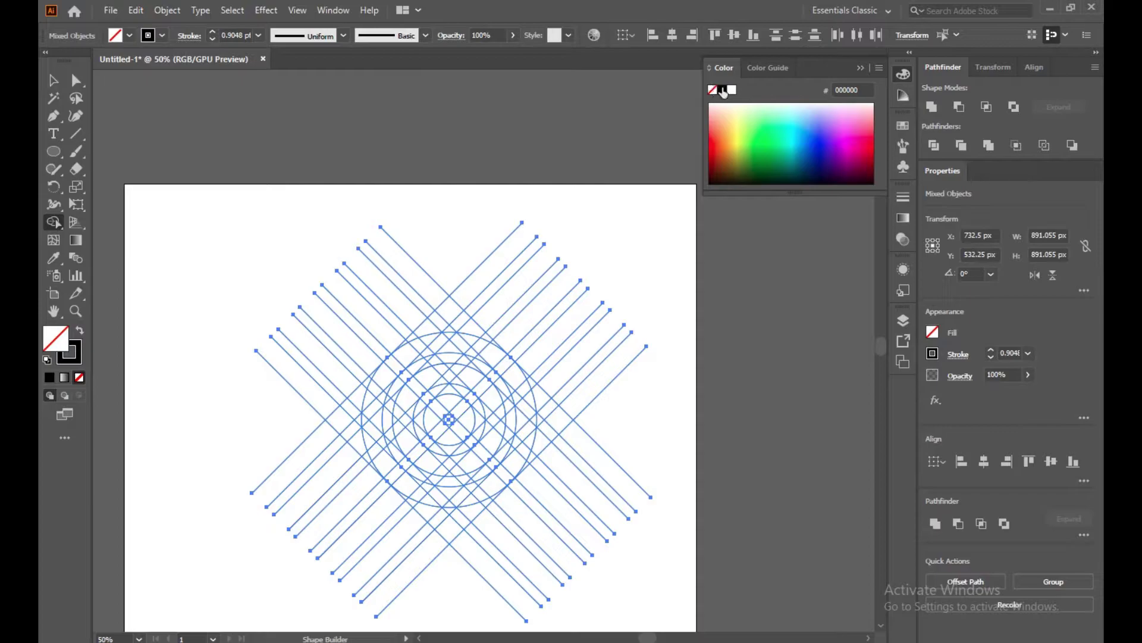
- Merge the grid regions of the logo's upper-left half with Shape Builder in black, forming a 6-like outer band with a folded inner stripe
{"action": "left_click", "coordinate": [723, 90]}
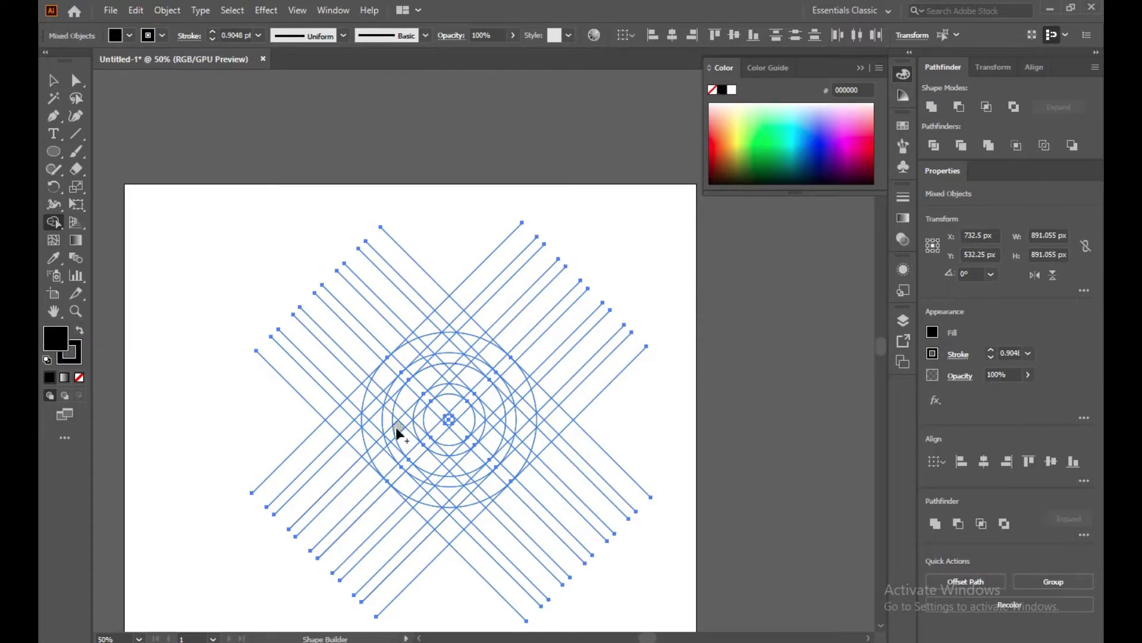
{"action": "scroll", "coordinate": [286, 437], "scroll_direction": "up", "scroll_amount": 3}
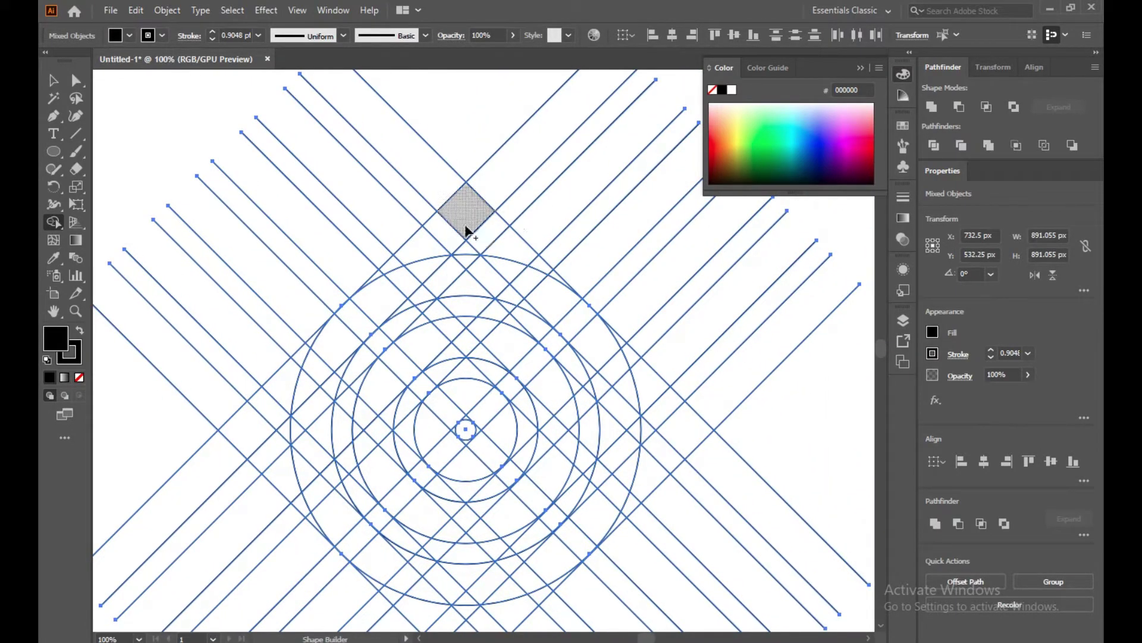
{"action": "mouse_move", "coordinate": [476, 225]}
{"action": "left_mouse_down"}
{"action": "mouse_move", "coordinate": [385, 298]}
{"action": "mouse_move", "coordinate": [404, 268]}
{"action": "mouse_move", "coordinate": [375, 275]}
{"action": "mouse_move", "coordinate": [383, 291]}
{"action": "mouse_move", "coordinate": [339, 331]}
{"action": "mouse_move", "coordinate": [314, 390]}
{"action": "mouse_move", "coordinate": [320, 416]}
{"action": "mouse_move", "coordinate": [351, 344]}
{"action": "left_mouse_up"}
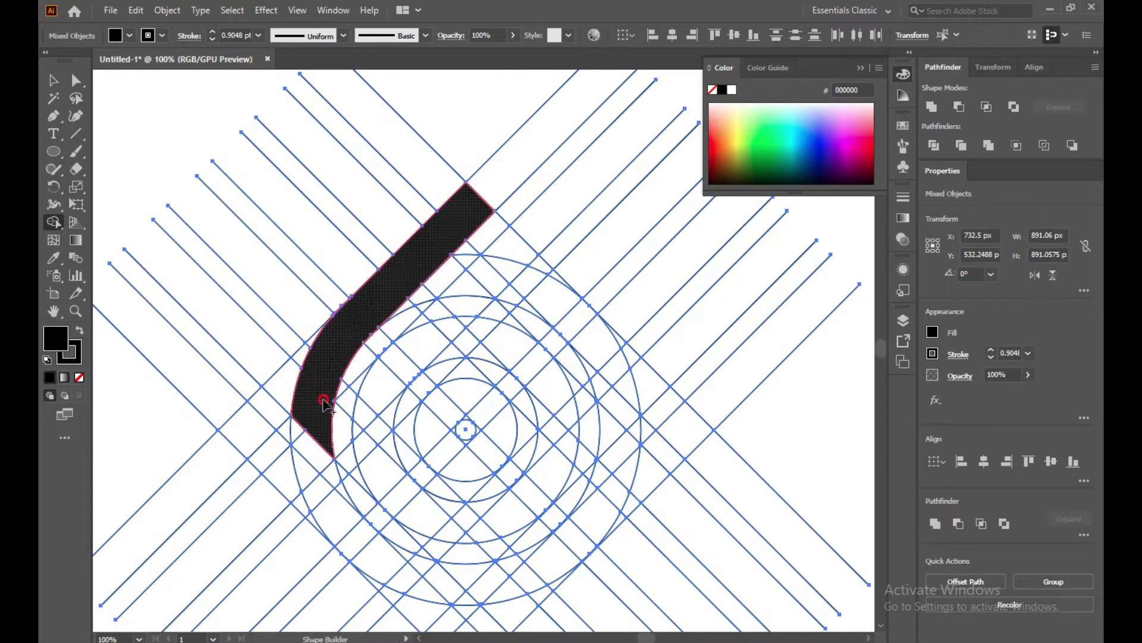
{"action": "mouse_move", "coordinate": [312, 452]}
{"action": "left_mouse_down"}
{"action": "mouse_move", "coordinate": [306, 467]}
{"action": "mouse_move", "coordinate": [298, 435]}
{"action": "mouse_move", "coordinate": [337, 504]}
{"action": "mouse_move", "coordinate": [358, 493]}
{"action": "mouse_move", "coordinate": [552, 325]}
{"action": "mouse_move", "coordinate": [542, 300]}
{"action": "mouse_move", "coordinate": [485, 300]}
{"action": "mouse_move", "coordinate": [511, 276]}
{"action": "mouse_move", "coordinate": [440, 306]}
{"action": "mouse_move", "coordinate": [426, 332]}
{"action": "mouse_move", "coordinate": [439, 341]}
{"action": "mouse_move", "coordinate": [457, 321]}
{"action": "left_mouse_up"}
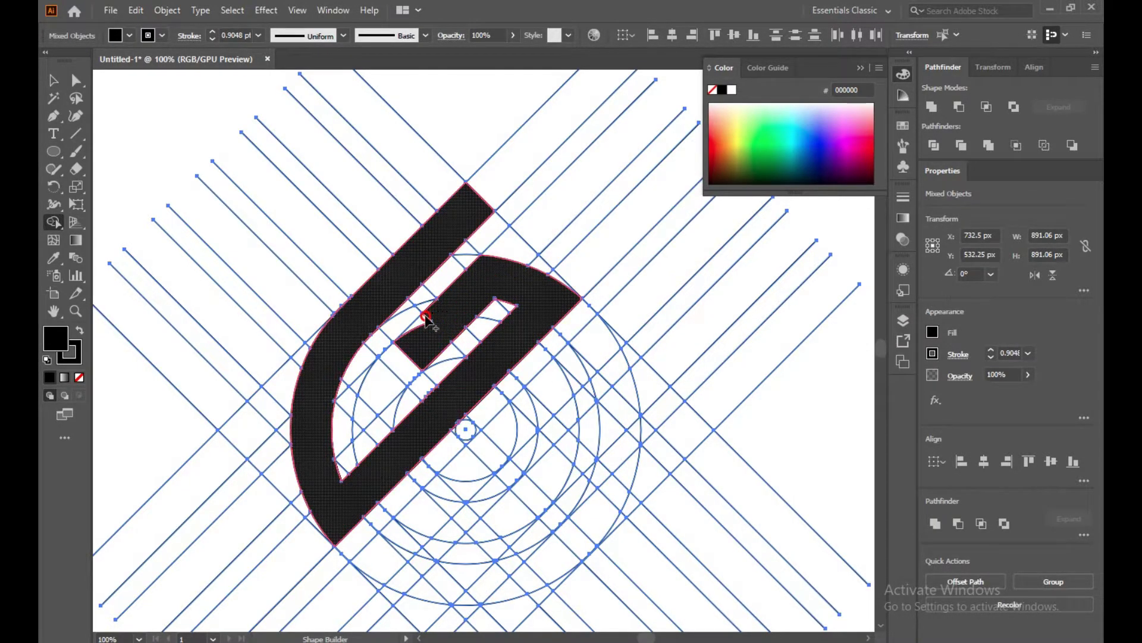
{"action": "mouse_move", "coordinate": [421, 325]}
{"action": "left_mouse_down"}
{"action": "mouse_move", "coordinate": [366, 413]}
{"action": "mouse_move", "coordinate": [388, 387]}
{"action": "left_mouse_up"}
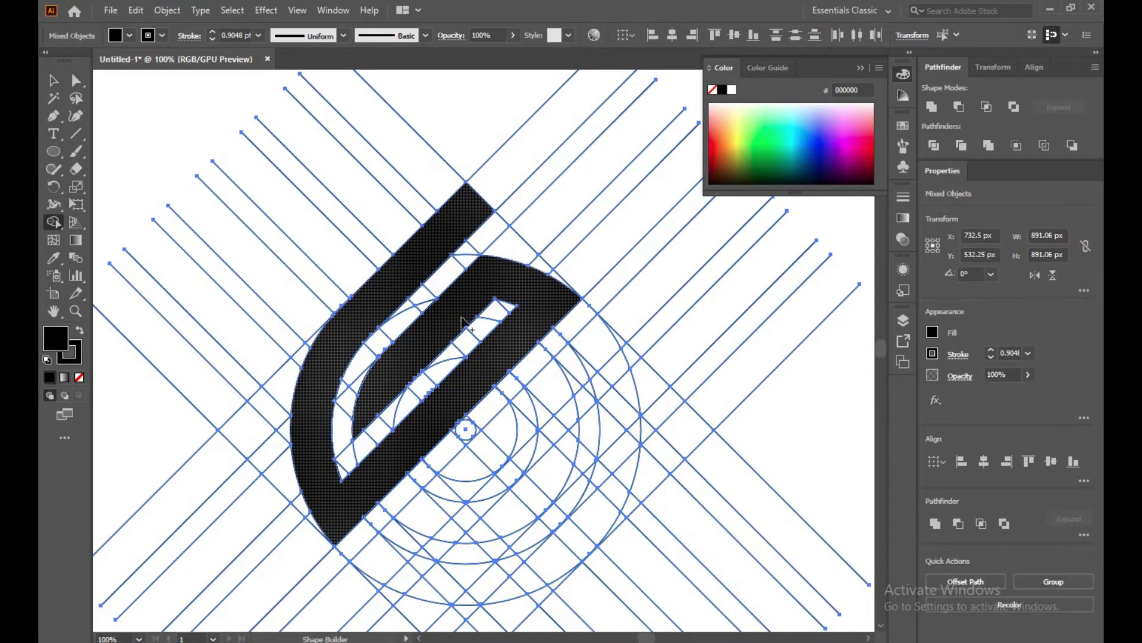
- Merge the grid regions of the logo's lower-right half in black, forming two parallel diagonal bars and a curved hook along the outermost circle
{"action": "left_click_drag", "start_coordinate": [280, 454], "coordinate": [253, 279]}
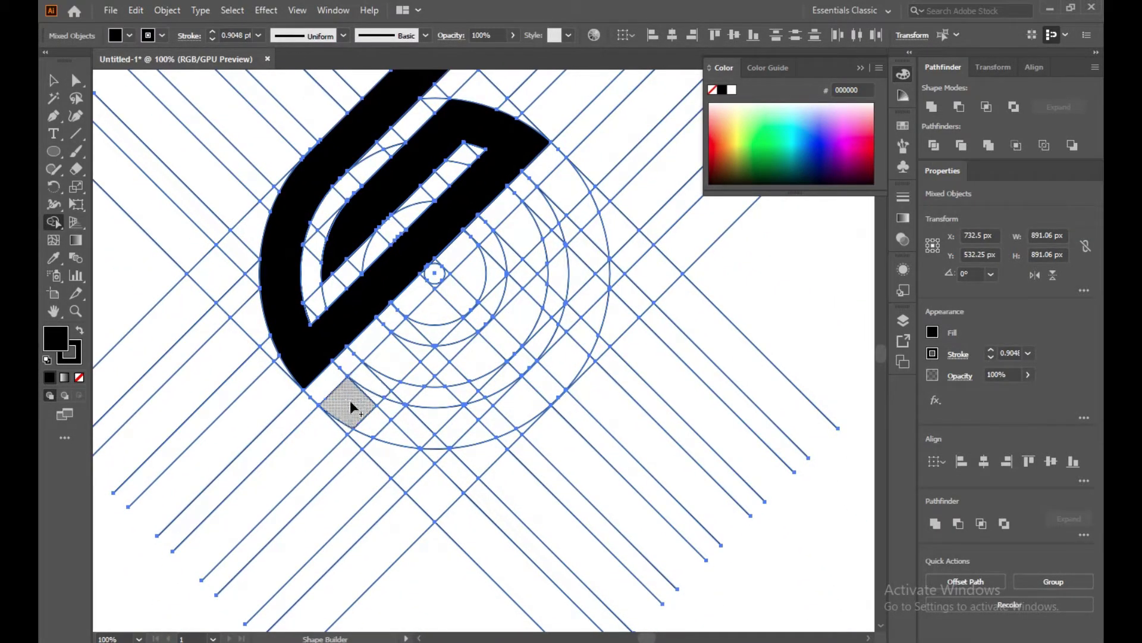
{"action": "mouse_move", "coordinate": [351, 405]}
{"action": "left_mouse_down"}
{"action": "mouse_move", "coordinate": [580, 201]}
{"action": "mouse_move", "coordinate": [586, 258]}
{"action": "mouse_move", "coordinate": [535, 307]}
{"action": "mouse_move", "coordinate": [546, 278]}
{"action": "mouse_move", "coordinate": [543, 317]}
{"action": "mouse_move", "coordinate": [474, 364]}
{"action": "mouse_move", "coordinate": [419, 425]}
{"action": "left_mouse_up"}
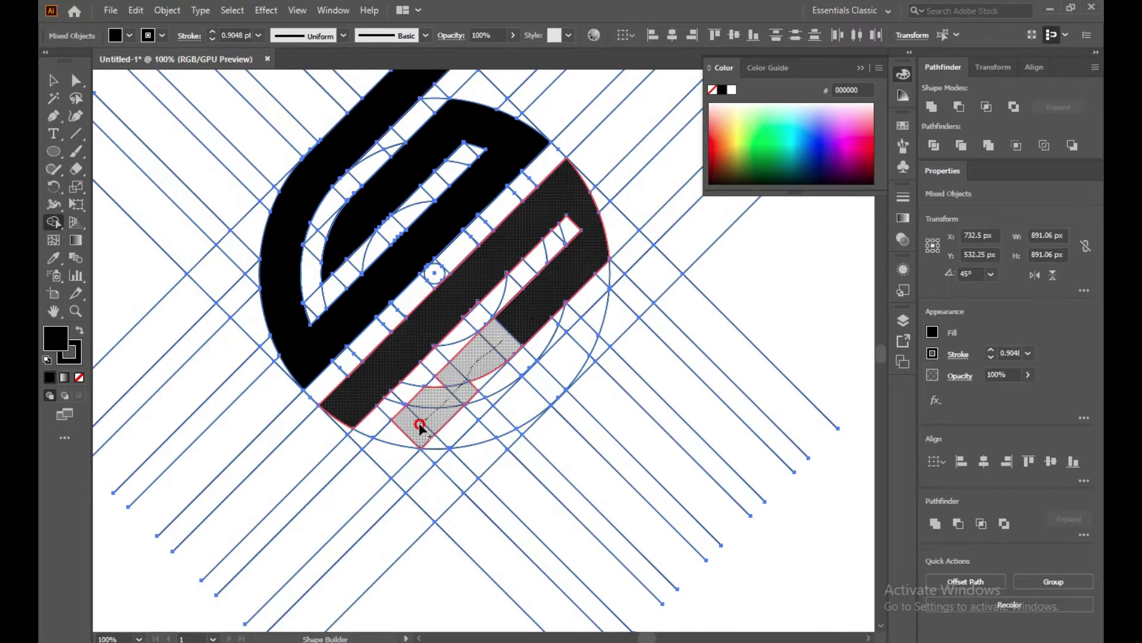
{"action": "mouse_move", "coordinate": [492, 371]}
{"action": "left_mouse_down"}
{"action": "mouse_move", "coordinate": [454, 380]}
{"action": "mouse_move", "coordinate": [423, 408]}
{"action": "left_mouse_up"}
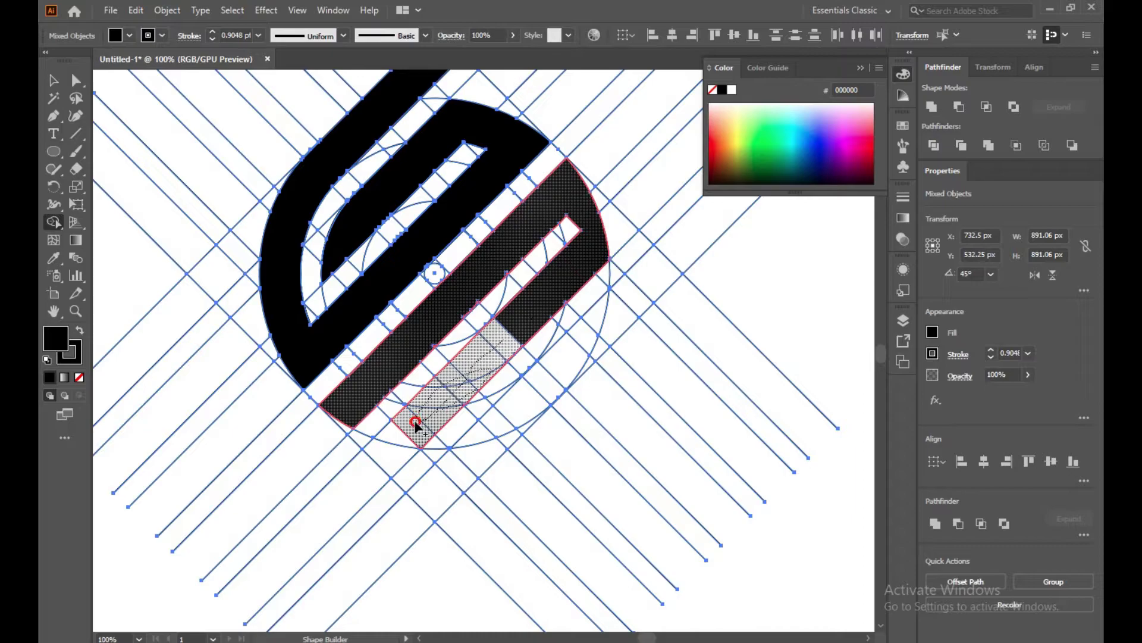
{"action": "left_click_drag", "start_coordinate": [415, 424], "coordinate": [417, 425]}
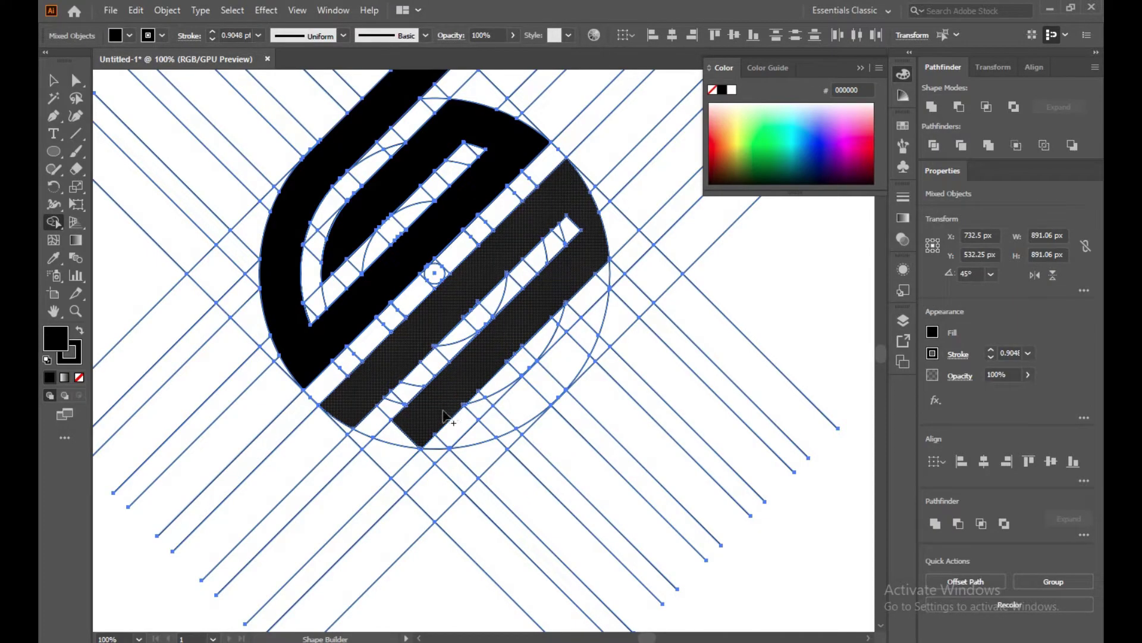
{"action": "mouse_move", "coordinate": [431, 415]}
{"action": "left_mouse_down"}
{"action": "mouse_move", "coordinate": [452, 438]}
{"action": "mouse_move", "coordinate": [401, 438]}
{"action": "mouse_move", "coordinate": [459, 415]}
{"action": "mouse_move", "coordinate": [455, 423]}
{"action": "left_mouse_up"}
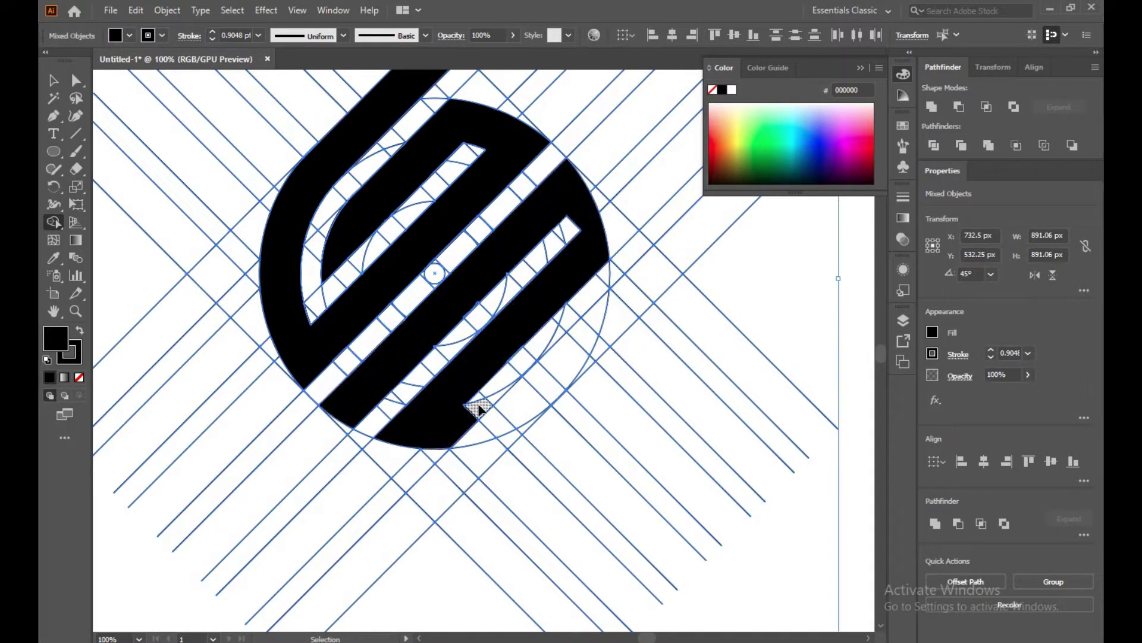
{"action": "key", "text": "ctrl+z"}
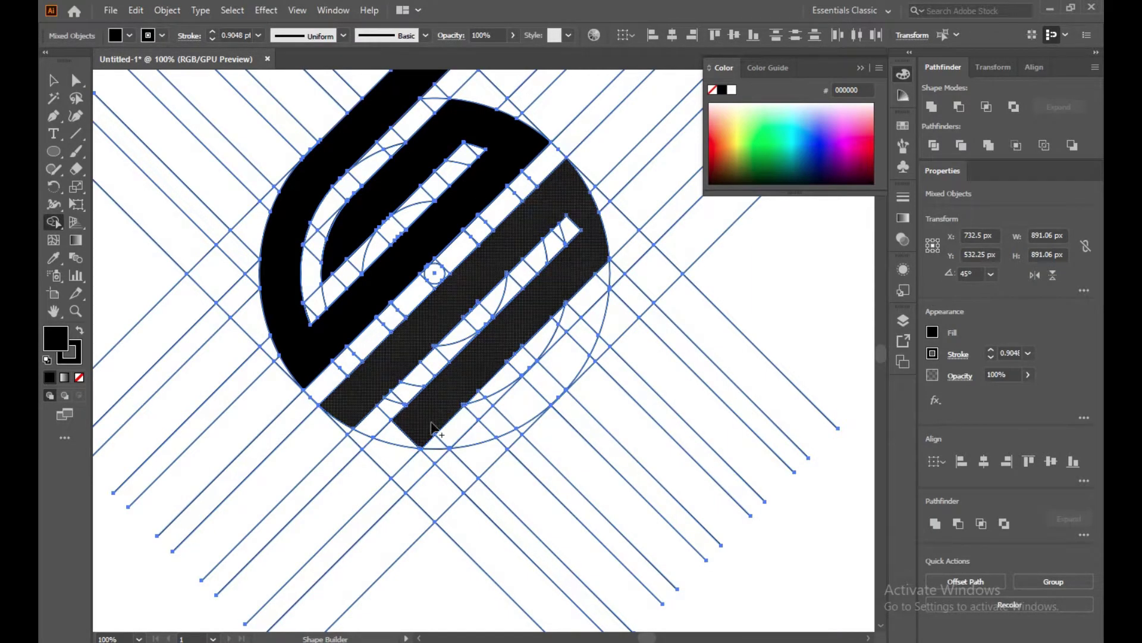
{"action": "mouse_move", "coordinate": [433, 438]}
{"action": "left_mouse_down"}
{"action": "mouse_move", "coordinate": [516, 412]}
{"action": "mouse_move", "coordinate": [599, 319]}
{"action": "left_mouse_up"}
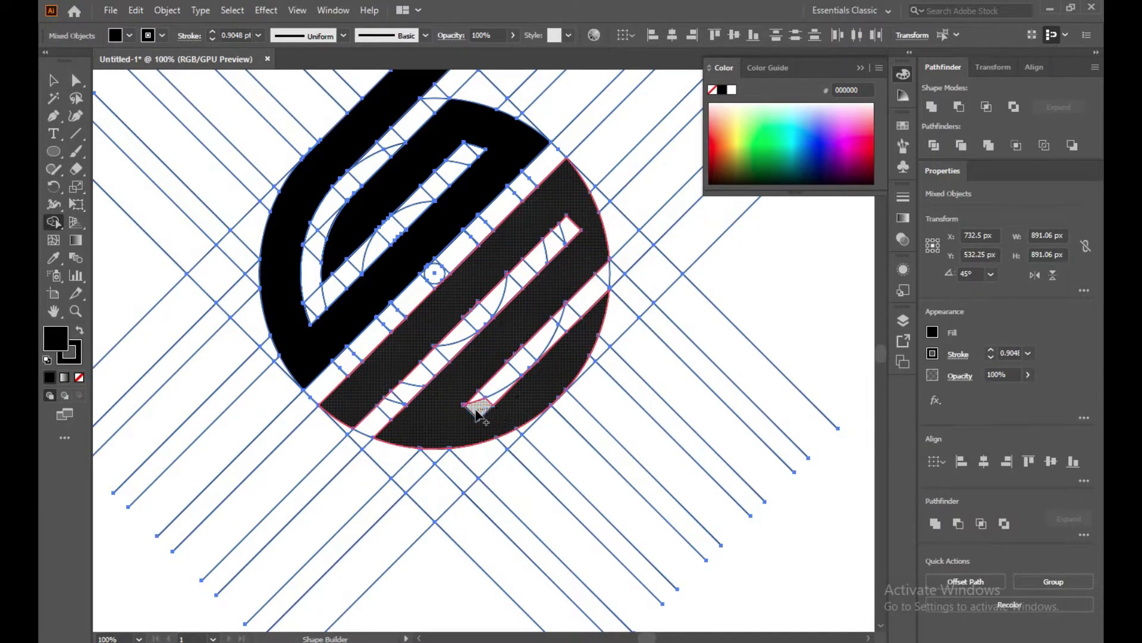
{"action": "left_click_drag", "start_coordinate": [493, 408], "coordinate": [469, 400]}
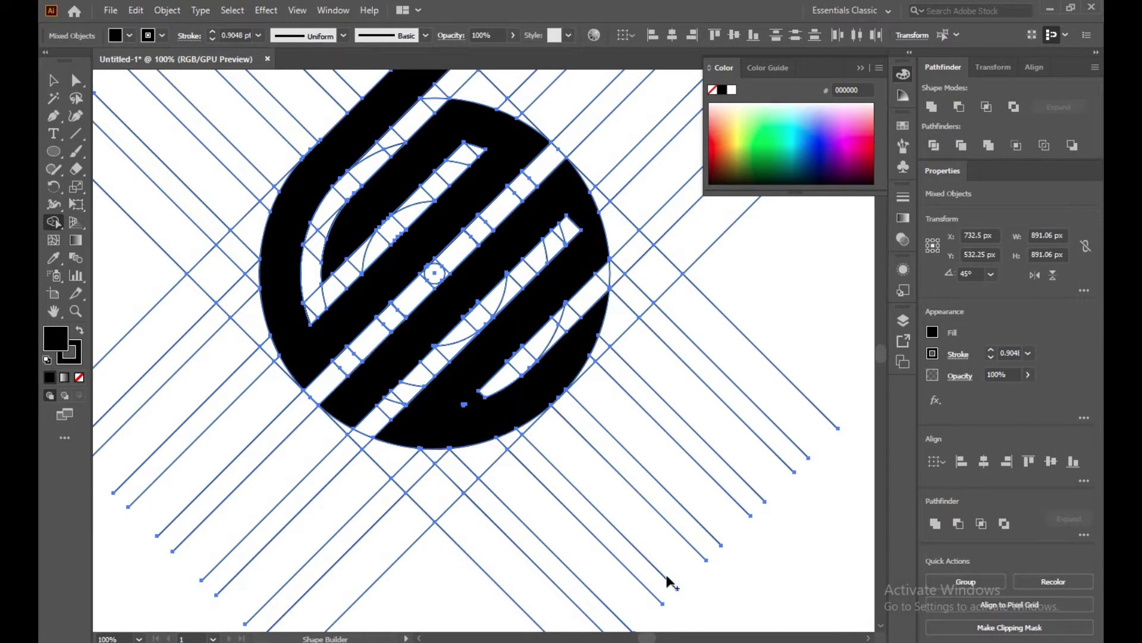
- Merge the small region at the upper end of the upper half's inner slot into the black shape, and deselect everything
{"action": "left_click_drag", "start_coordinate": [501, 161], "coordinate": [464, 155]}
{"action": "key", "text": "v"}
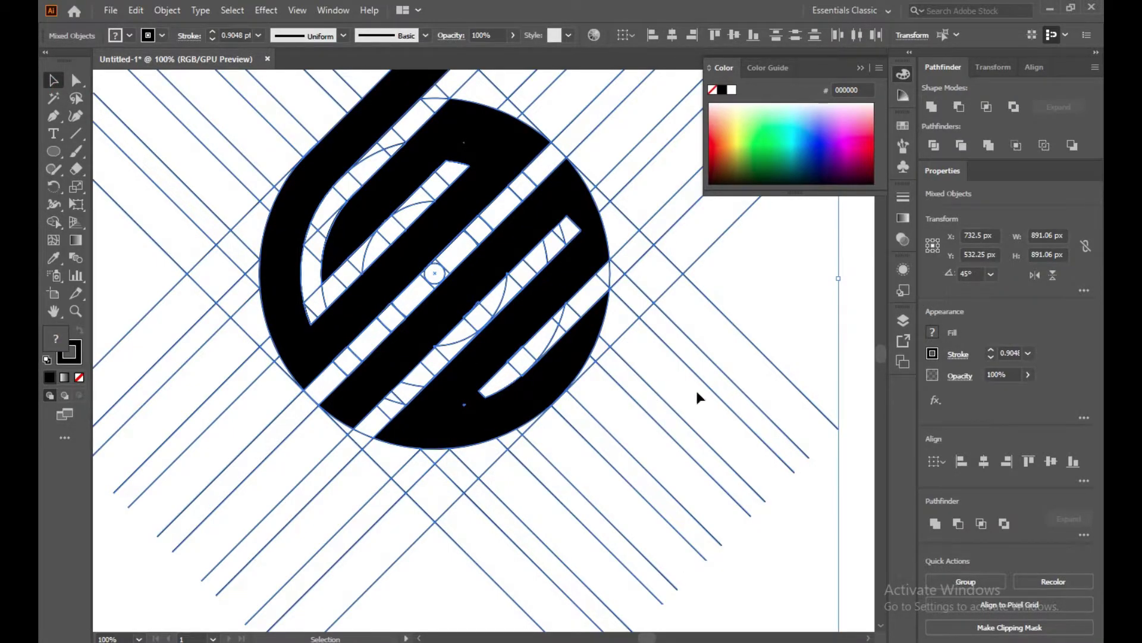
{"action": "scroll", "coordinate": [598, 420], "scroll_direction": "down", "scroll_amount": 2}
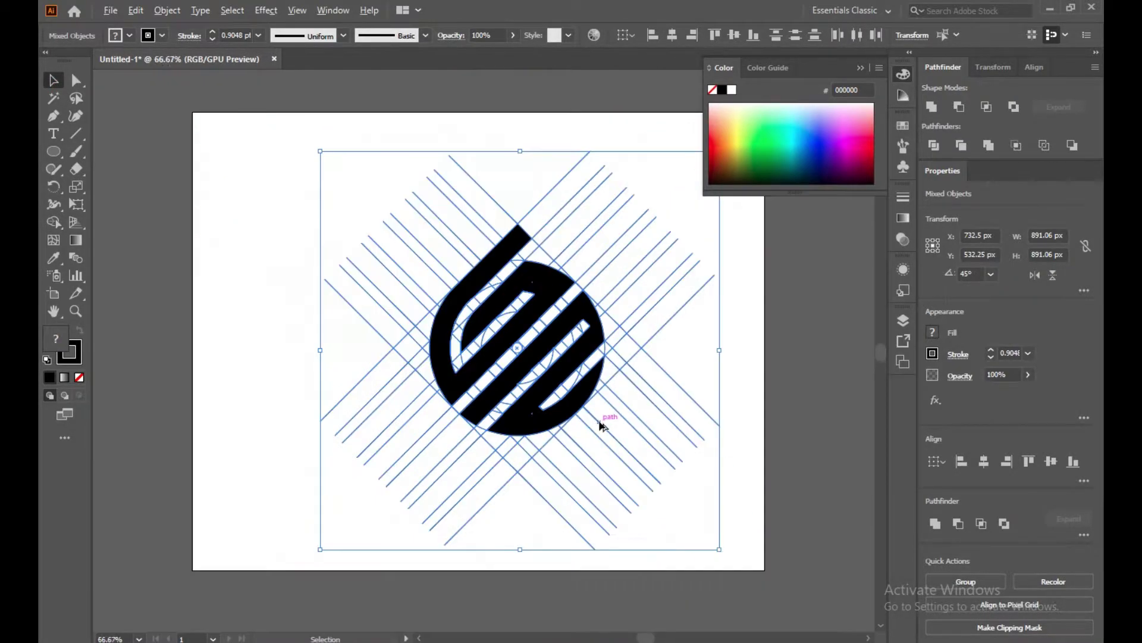
{"action": "left_click", "coordinate": [255, 280]}
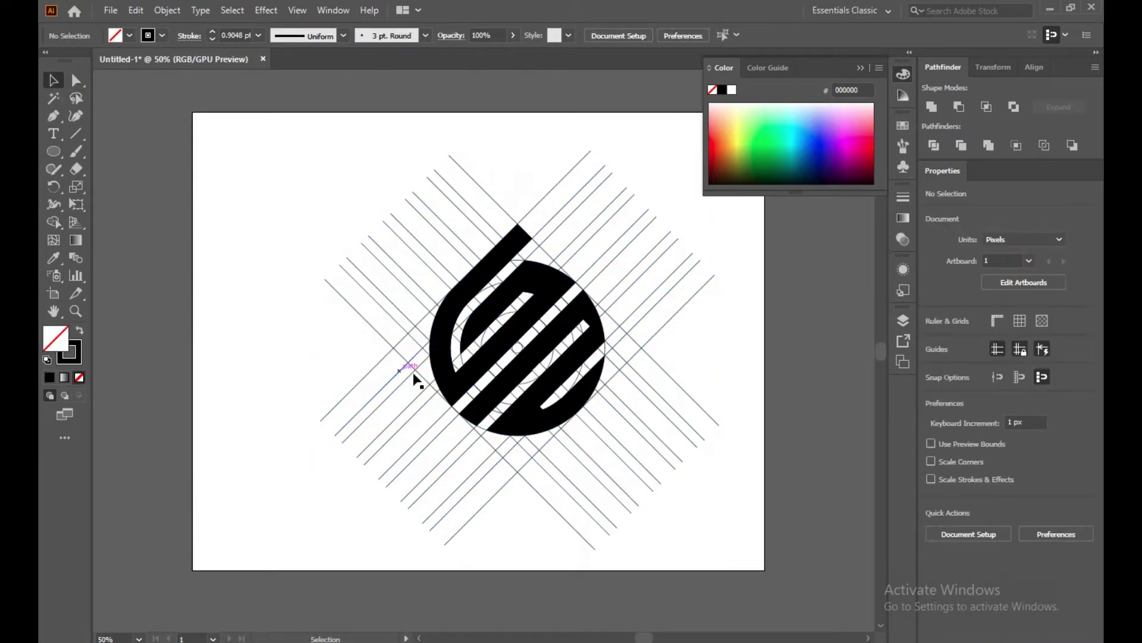
- Try to move both black logo shapes together off the construction grid, beyond the artboard's left edge
{"action": "left_click", "coordinate": [469, 376]}
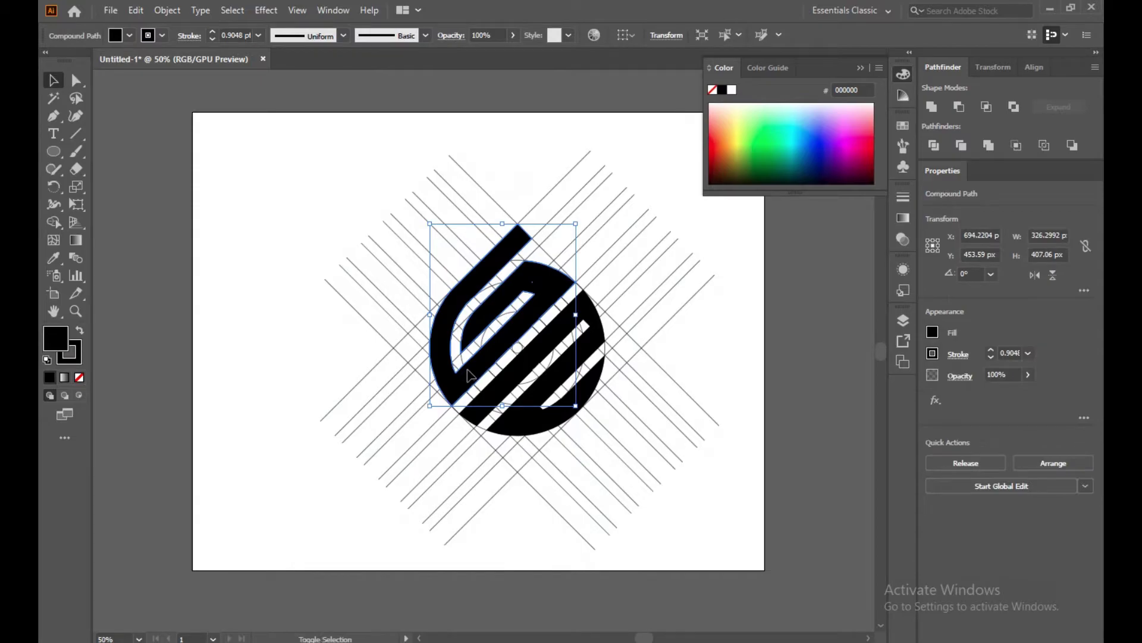
{"action": "left_click", "coordinate": [535, 416], "text": "shift"}
{"action": "left_click_drag", "start_coordinate": [535, 416], "coordinate": [197, 328]}
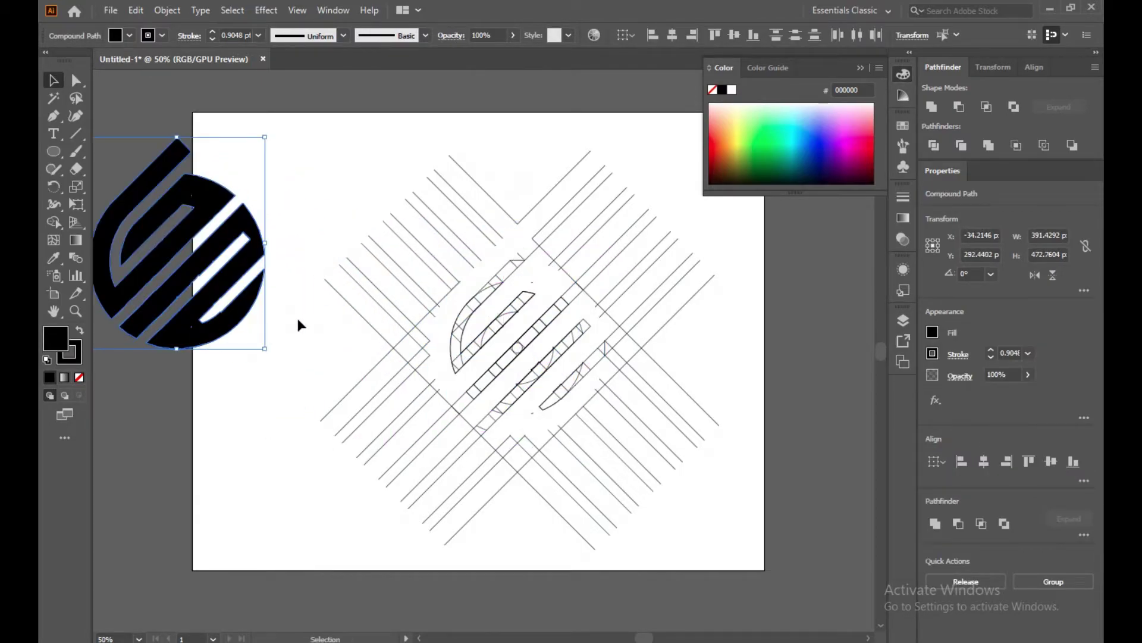
{"action": "key", "text": "ctrl+z"}
{"action": "left_click", "coordinate": [266, 363]}
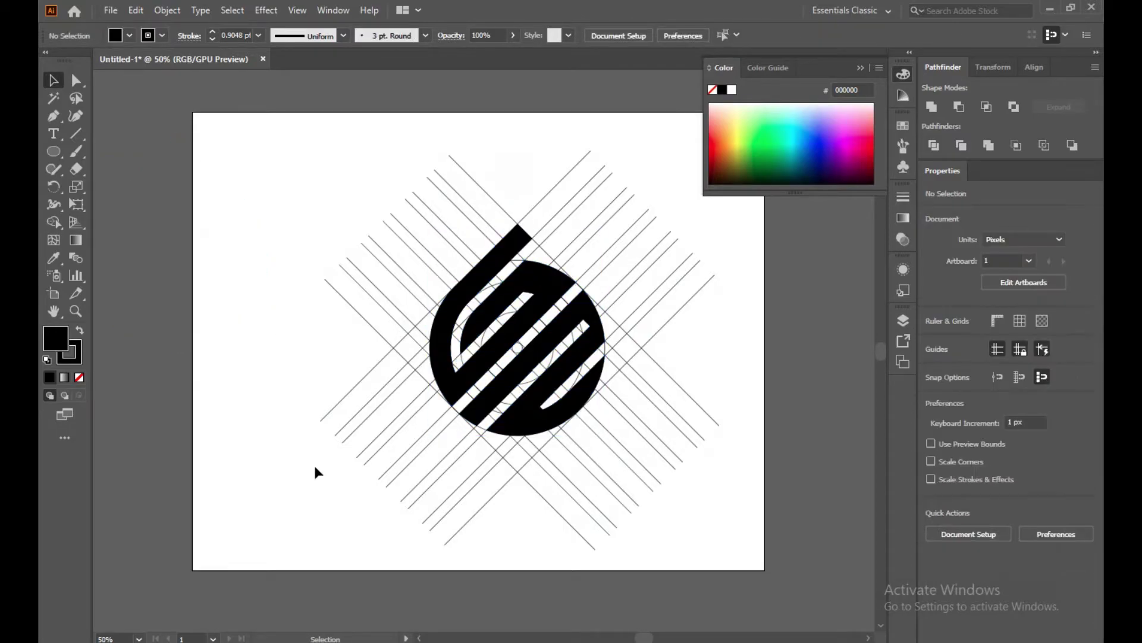
- Select all the artwork and merge the slivers along the upper edge of the lower half's long slot into the black shape with Shape Builder
{"action": "scroll", "coordinate": [314, 470], "scroll_direction": "up", "scroll_amount": 5}
{"action": "left_click_drag", "start_coordinate": [314, 471], "coordinate": [199, 629]}
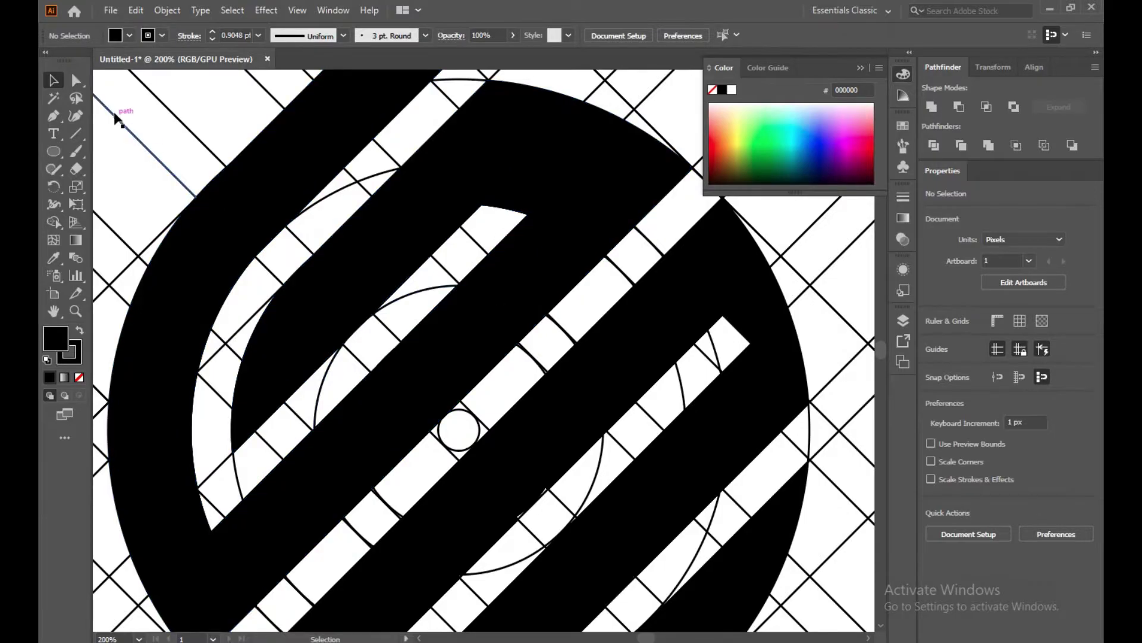
{"action": "key", "text": "a"}
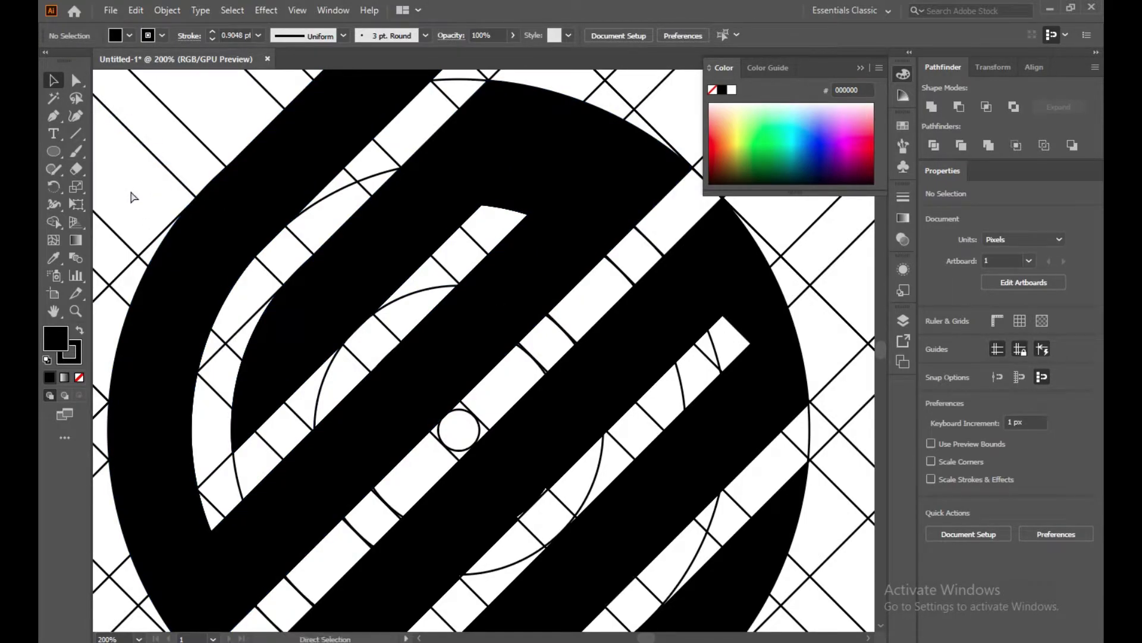
{"action": "key", "text": "ctrl+a"}
{"action": "key", "text": "v"}
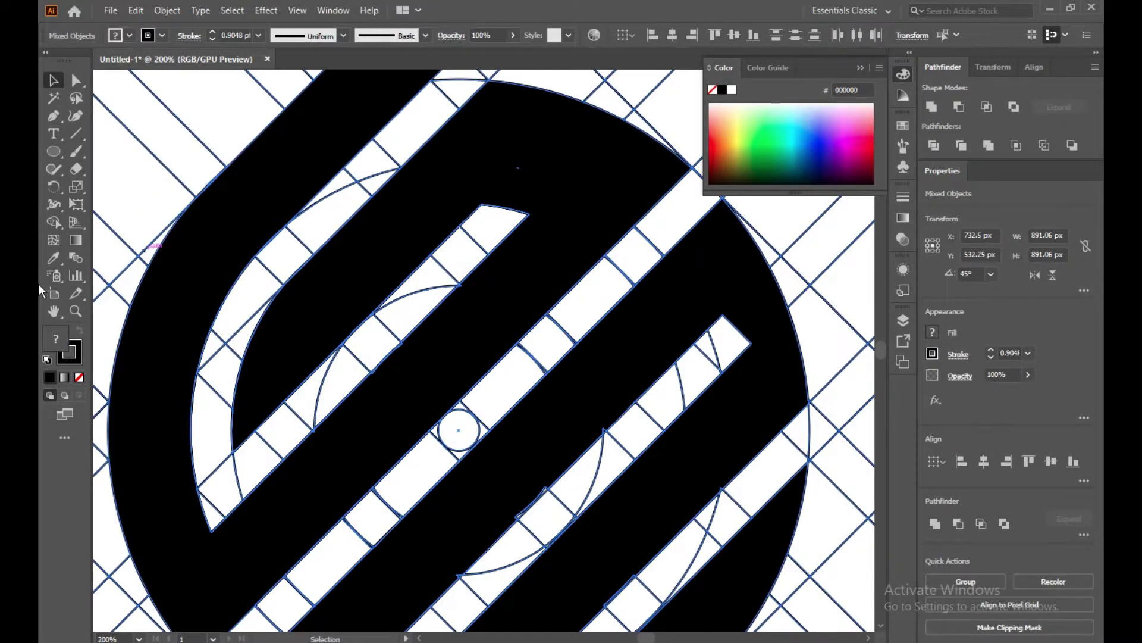
{"action": "left_click", "coordinate": [52, 224]}
{"action": "mouse_move", "coordinate": [417, 393]}
{"action": "left_mouse_down"}
{"action": "mouse_move", "coordinate": [568, 225]}
{"action": "mouse_move", "coordinate": [559, 260]}
{"action": "mouse_move", "coordinate": [548, 286]}
{"action": "left_mouse_up"}
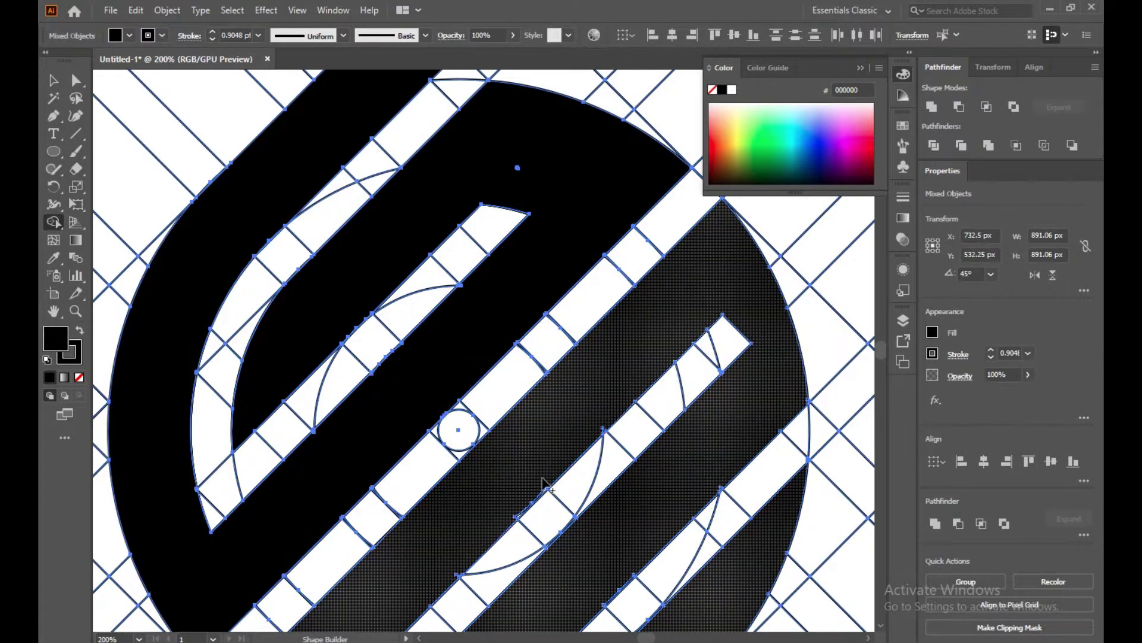
{"action": "scroll", "coordinate": [527, 480], "scroll_direction": "up", "scroll_amount": 2}
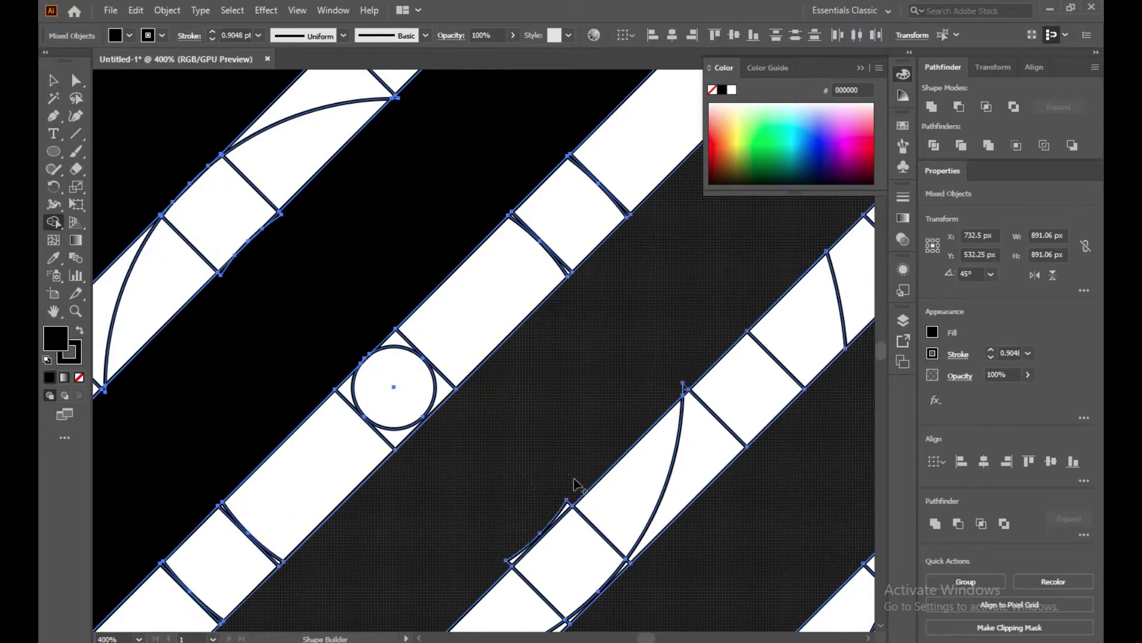
{"action": "left_click_drag", "start_coordinate": [577, 496], "coordinate": [558, 515]}
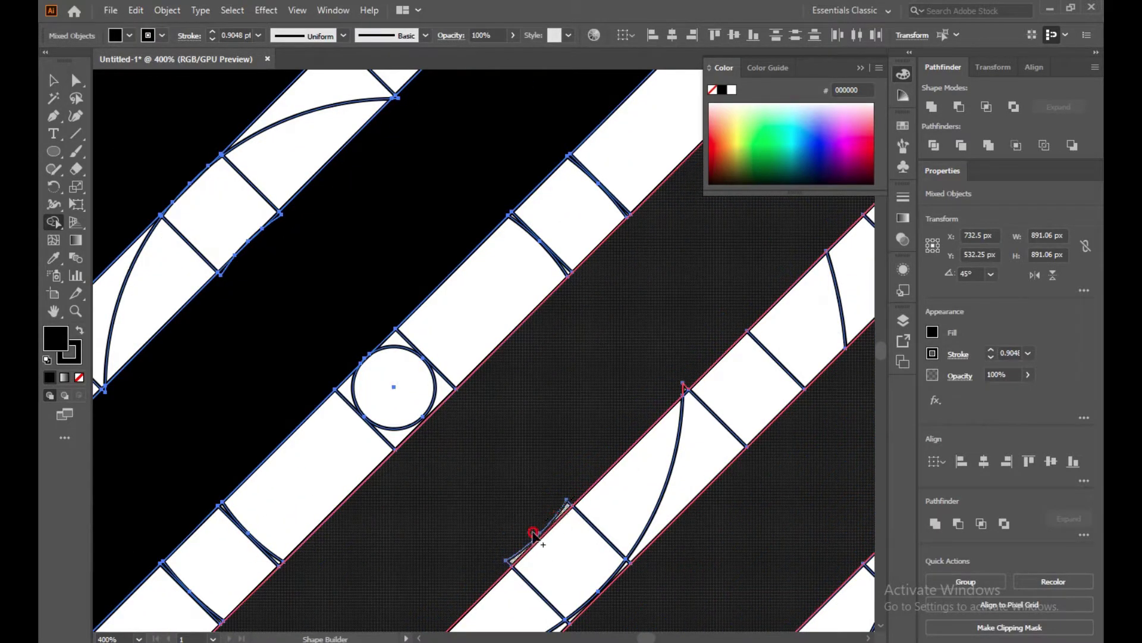
{"action": "left_click_drag", "start_coordinate": [508, 558], "coordinate": [511, 561]}
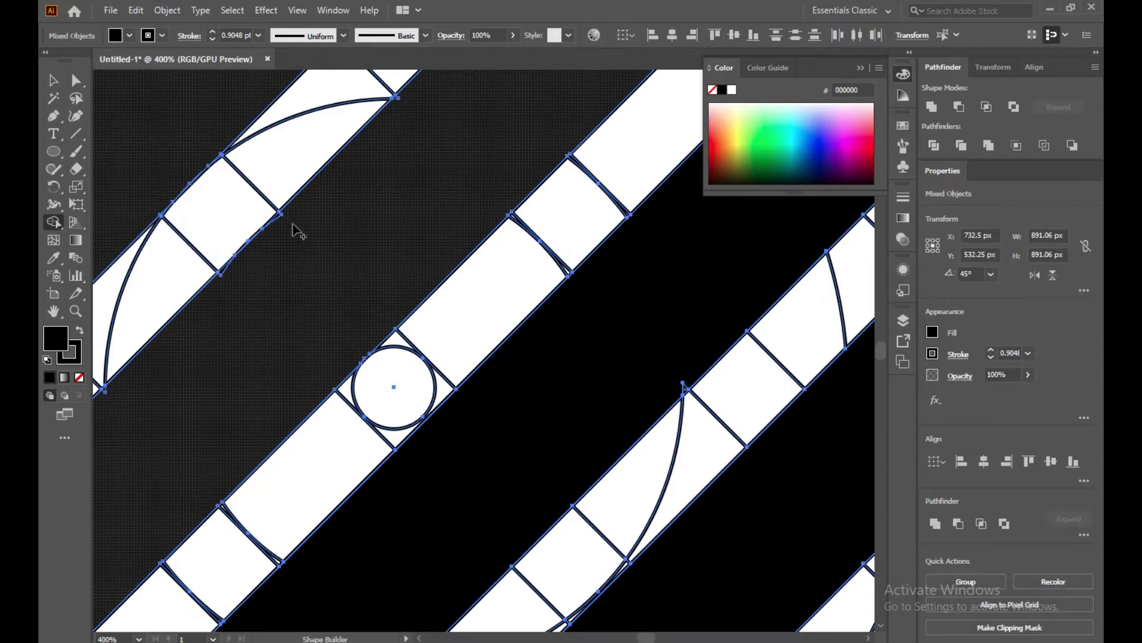
- Merge the pointed slivers along the lower edge of the upper half's inner slot into the surrounding black shape
{"action": "left_click_drag", "start_coordinate": [293, 230], "coordinate": [282, 224]}
{"action": "mouse_move", "coordinate": [281, 221]}
{"action": "left_mouse_down"}
{"action": "mouse_move", "coordinate": [247, 247]}
{"action": "mouse_move", "coordinate": [250, 271]}
{"action": "left_mouse_up"}
{"action": "key", "text": "ctrl+z"}
{"action": "scroll", "coordinate": [197, 344], "scroll_direction": "up", "scroll_amount": 5}
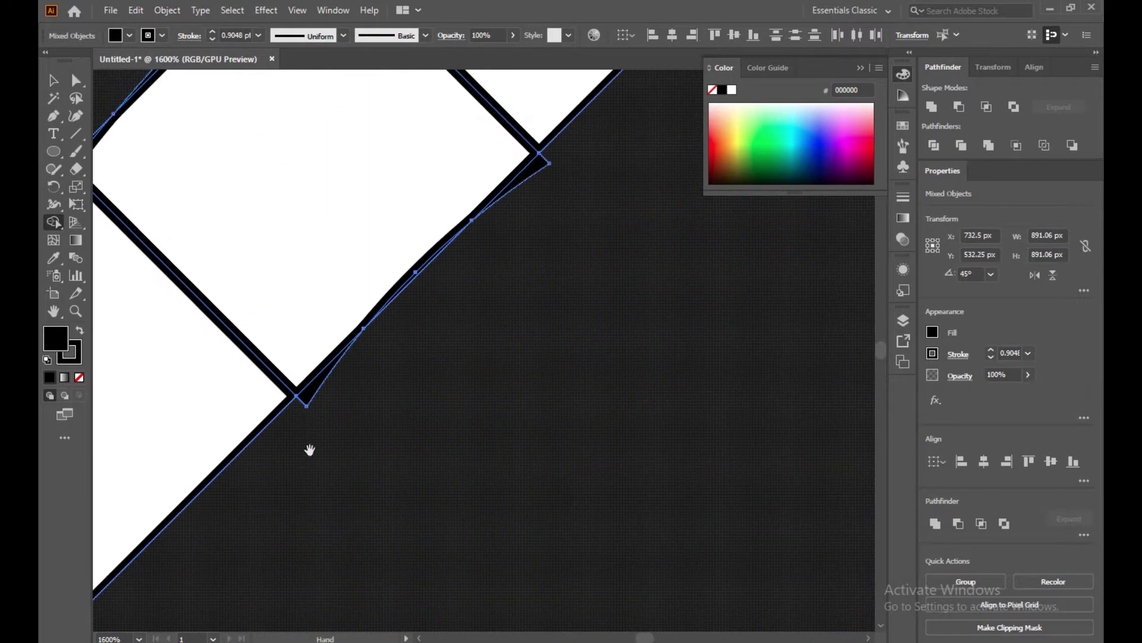
{"action": "left_click_drag", "start_coordinate": [303, 405], "coordinate": [306, 403]}
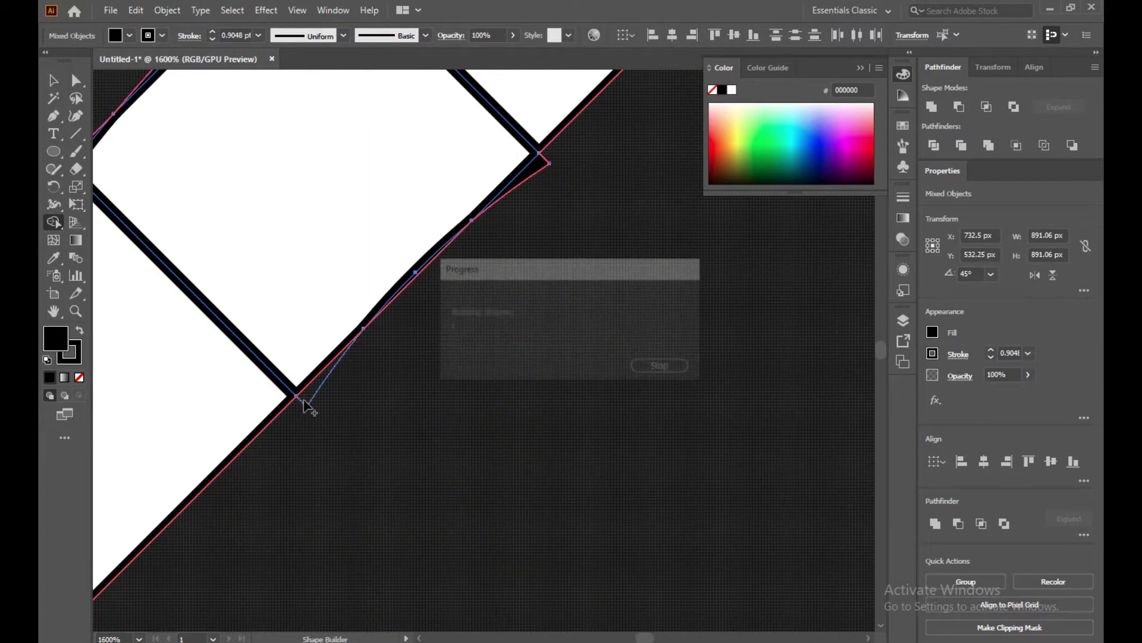
{"action": "left_click_drag", "start_coordinate": [548, 158], "coordinate": [531, 175]}
{"action": "left_click_drag", "start_coordinate": [435, 261], "coordinate": [416, 276]}
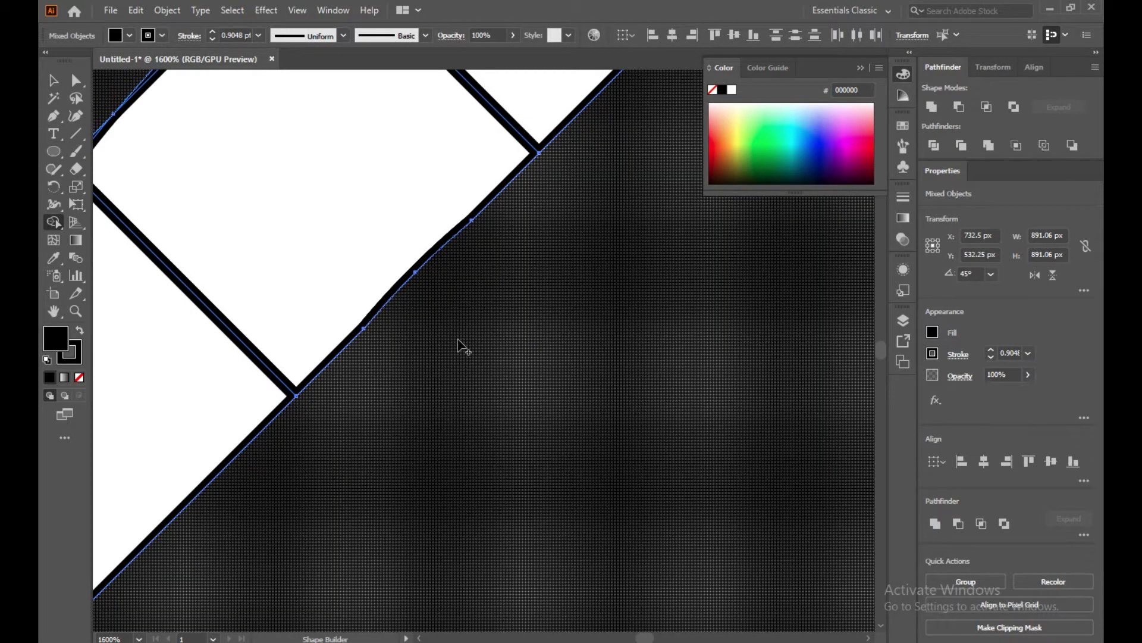
- Merge the two tiny triangles at the arc ends on the lower edge of the upper half's inner slot into the black shape
{"action": "scroll", "coordinate": [462, 345], "scroll_direction": "down", "scroll_amount": 4}
{"action": "left_click", "coordinate": [301, 471]}
{"action": "key", "text": "ctrl+z"}
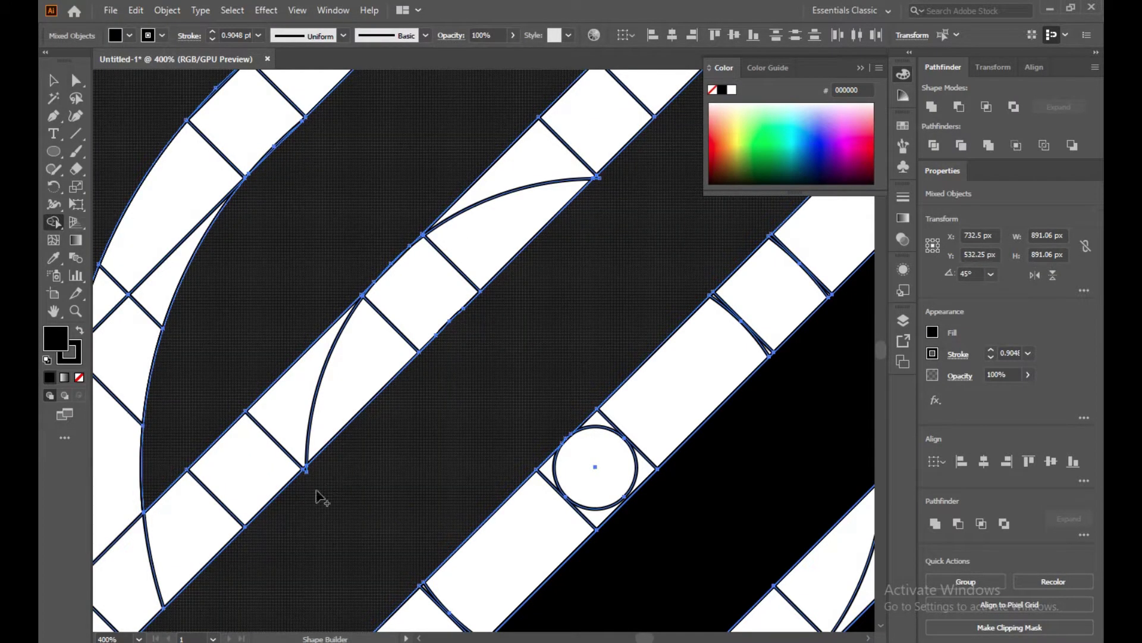
{"action": "scroll", "coordinate": [279, 519], "scroll_direction": "up", "scroll_amount": 4}
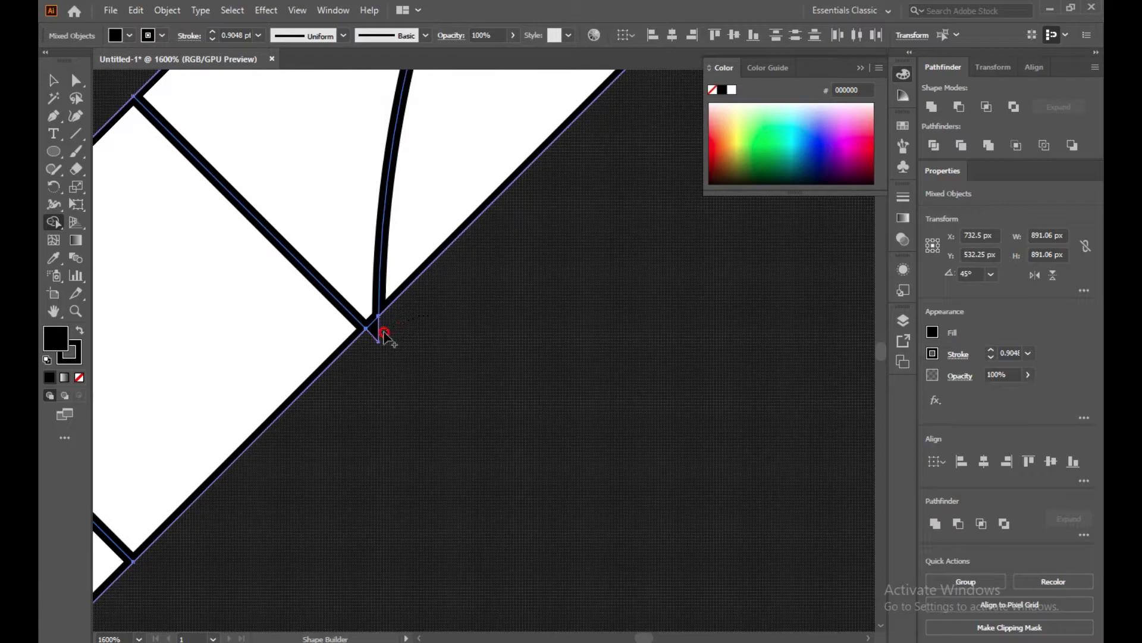
{"action": "left_click", "coordinate": [376, 336]}
{"action": "key", "text": "Return"}
{"action": "scroll", "coordinate": [328, 493], "scroll_direction": "down", "scroll_amount": 4}
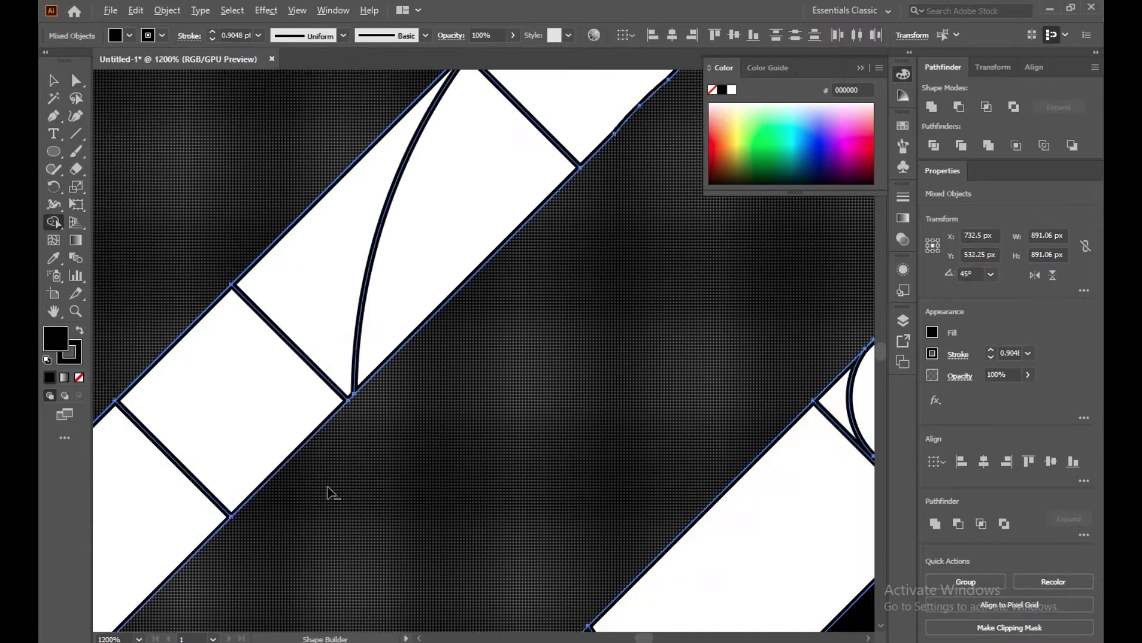
{"action": "scroll", "coordinate": [342, 464], "scroll_direction": "up", "scroll_amount": 4}
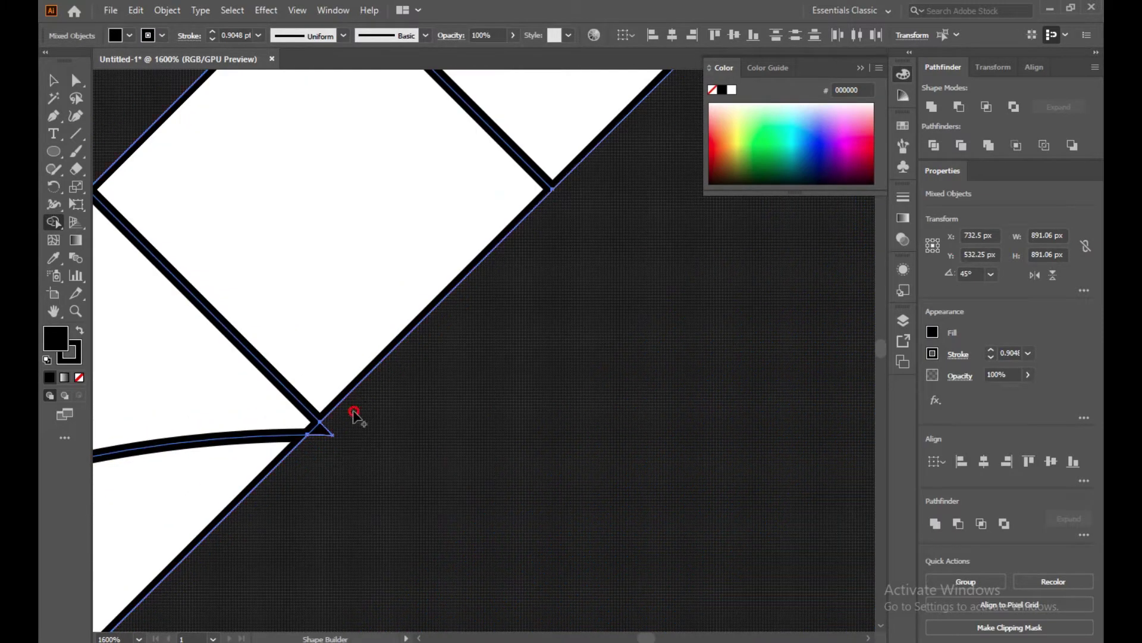
{"action": "left_click", "coordinate": [322, 429]}
{"action": "key", "text": "space"}
{"action": "scroll", "coordinate": [586, 354], "scroll_direction": "down", "scroll_amount": 2}
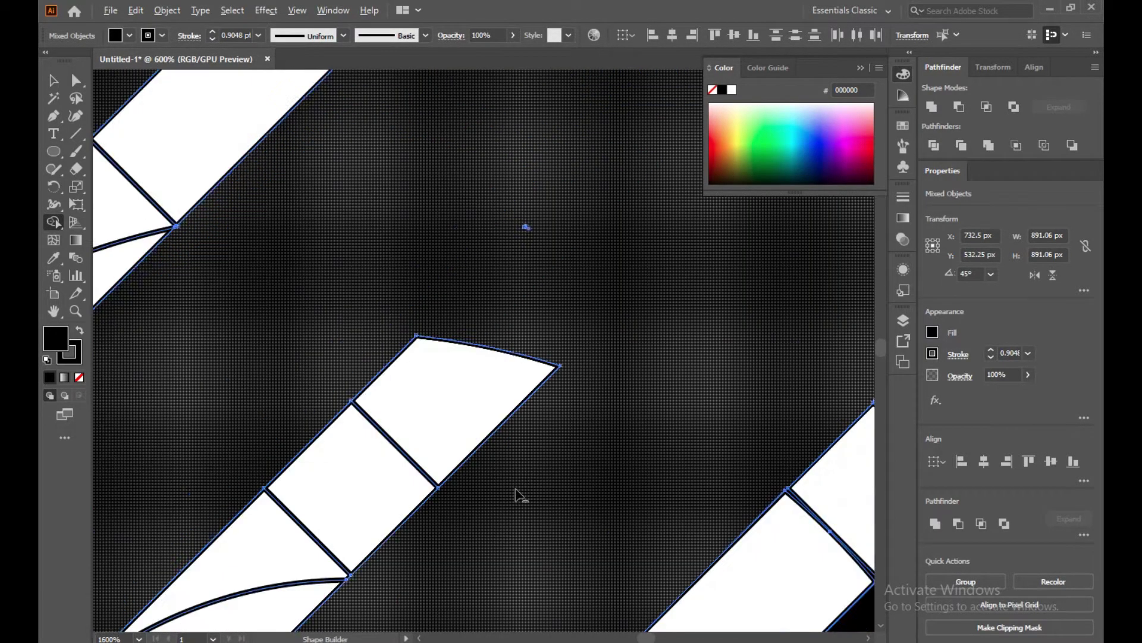
- Merge the tiny triangle at the lower arc end on the upper edge of the lower half's long slot into the black shape
{"action": "scroll", "coordinate": [516, 494], "scroll_direction": "down", "scroll_amount": 3}
{"action": "key", "text": "space"}
{"action": "left_click_drag", "start_coordinate": [308, 539], "coordinate": [489, 285]}
{"action": "left_click_drag", "start_coordinate": [509, 480], "coordinate": [272, 328]}
{"action": "scroll", "coordinate": [376, 412], "scroll_direction": "up", "scroll_amount": 3}
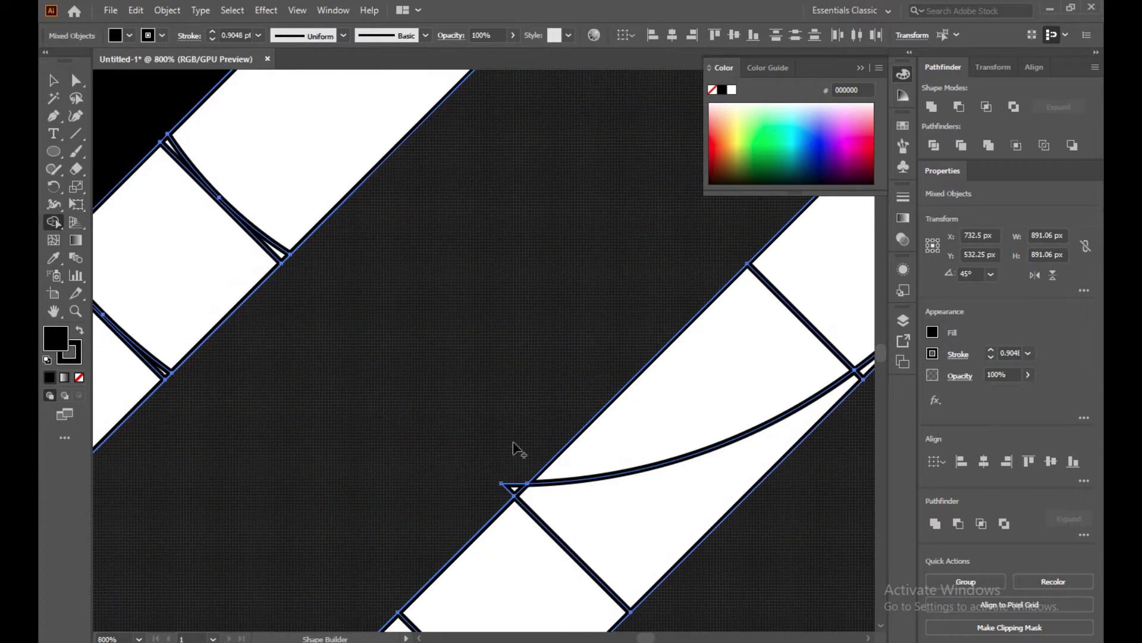
{"action": "left_click", "coordinate": [513, 490], "text": "alt"}
{"action": "scroll", "coordinate": [461, 446], "scroll_direction": "down", "scroll_amount": 5}
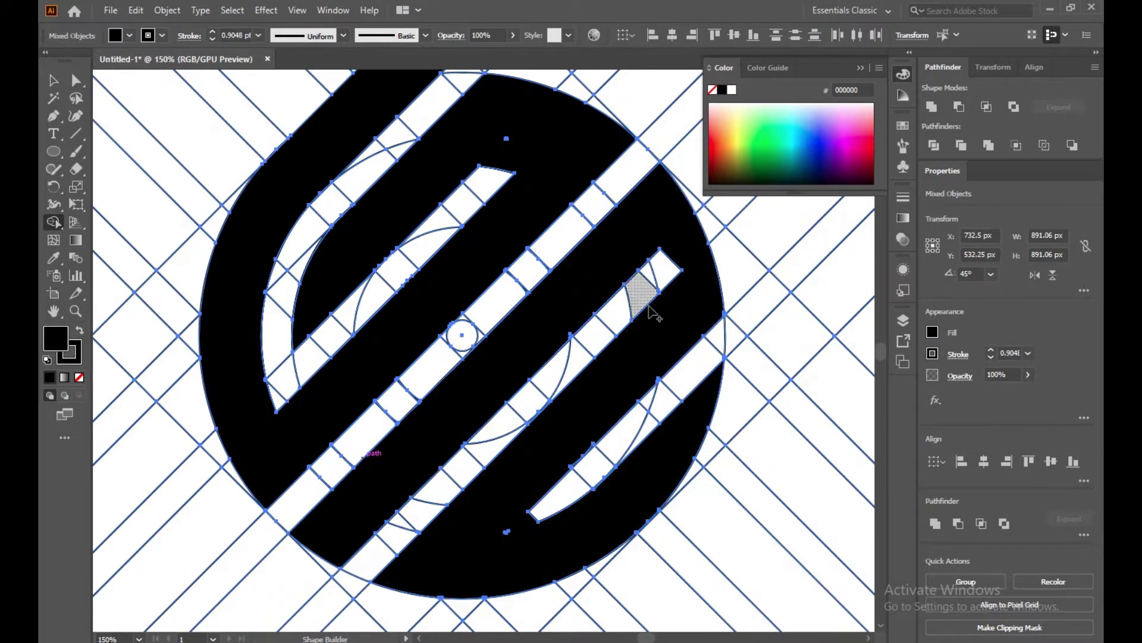
- Merge the slivers at the tip and along the lower edge of the curved hook's slot into the black shape
{"action": "scroll", "coordinate": [506, 543], "scroll_direction": "up", "scroll_amount": 6}
{"action": "left_click", "coordinate": [544, 493], "text": "alt"}
{"action": "left_click_drag", "start_coordinate": [659, 480], "coordinate": [252, 416]}
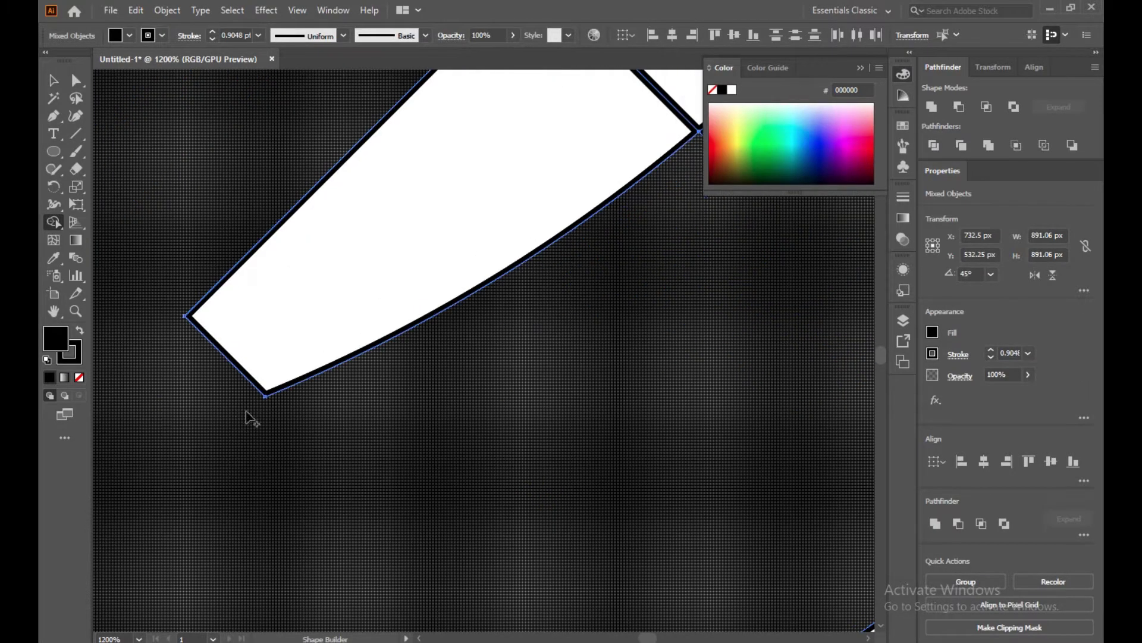
{"action": "left_click_drag", "start_coordinate": [670, 434], "coordinate": [374, 638]}
{"action": "left_click_drag", "start_coordinate": [449, 413], "coordinate": [372, 500]}
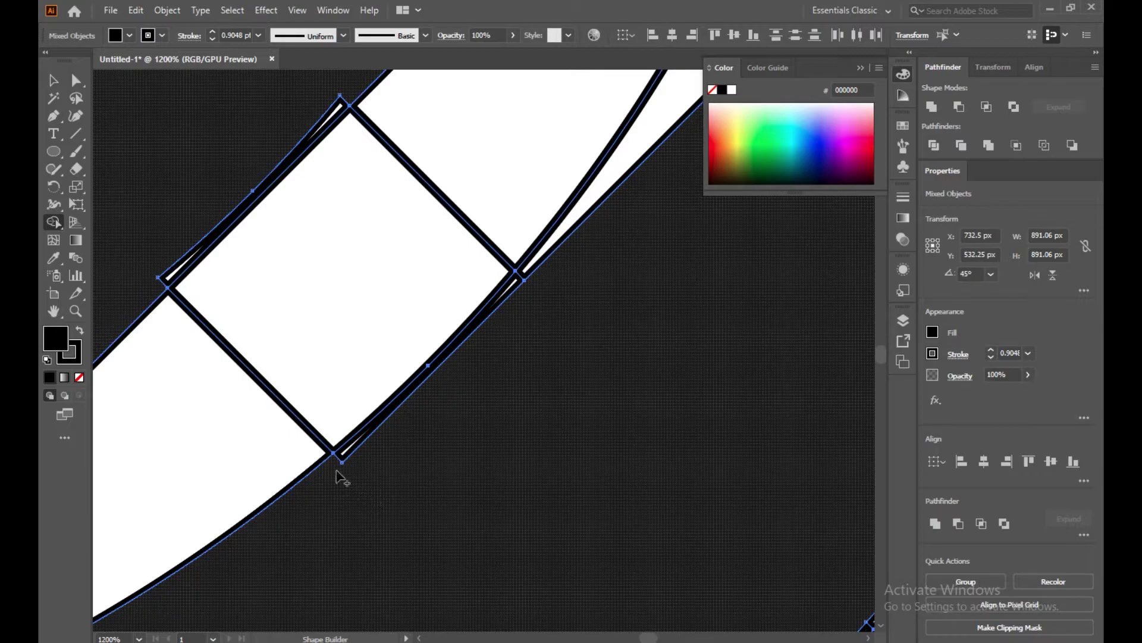
{"action": "left_click", "coordinate": [352, 455], "text": "alt"}
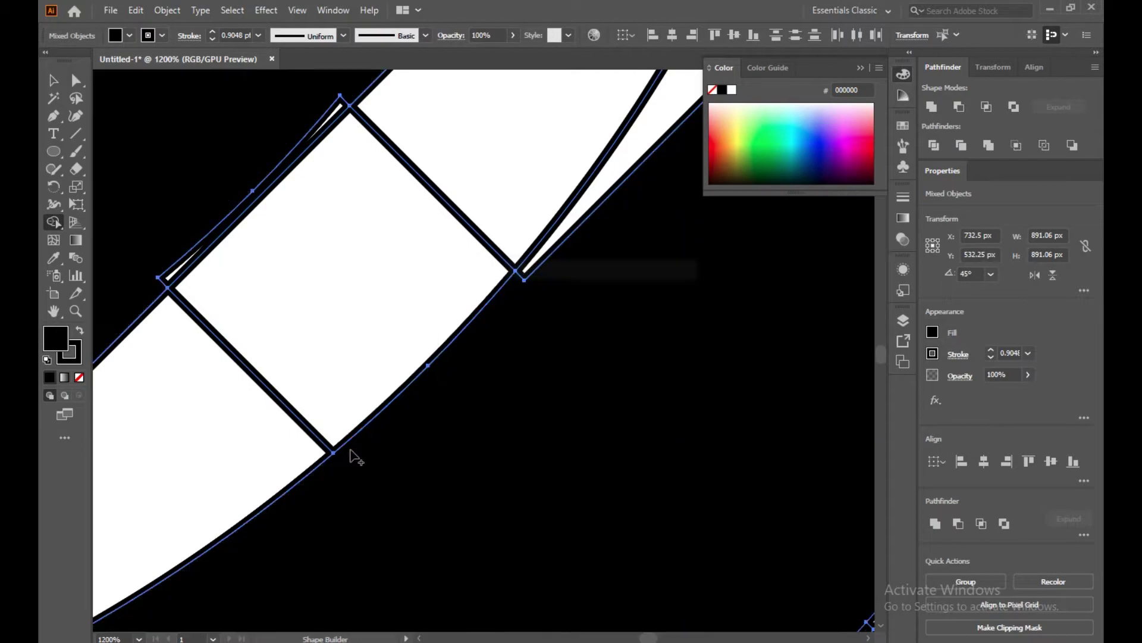
{"action": "left_click", "coordinate": [526, 280], "text": "alt"}
{"action": "mouse_move", "coordinate": [660, 321]}
{"action": "left_mouse_down"}
{"action": "mouse_move", "coordinate": [342, 603]}
{"action": "mouse_move", "coordinate": [301, 577]}
{"action": "mouse_move", "coordinate": [464, 441]}
{"action": "mouse_move", "coordinate": [421, 434]}
{"action": "mouse_move", "coordinate": [357, 387]}
{"action": "mouse_move", "coordinate": [366, 395]}
{"action": "left_mouse_up"}
{"action": "scroll", "coordinate": [366, 395], "scroll_direction": "down", "scroll_amount": 4}
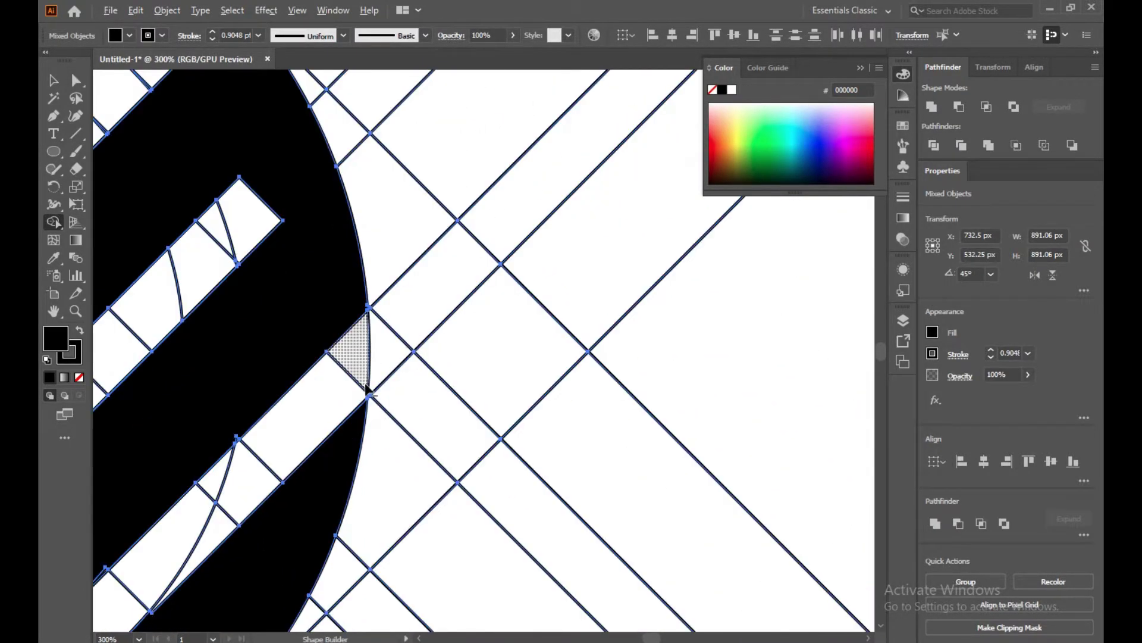
{"action": "mouse_move", "coordinate": [259, 382]}
{"action": "left_mouse_down"}
{"action": "mouse_move", "coordinate": [363, 326]}
{"action": "mouse_move", "coordinate": [250, 404]}
{"action": "left_mouse_up"}
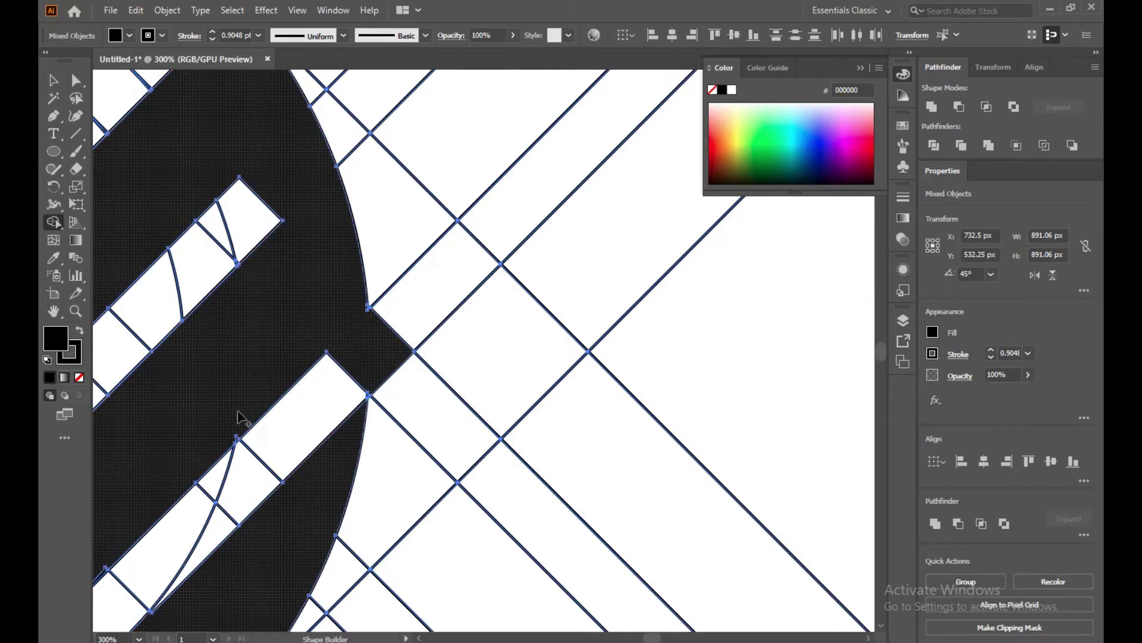
{"action": "key", "text": "ctrl+z"}
{"action": "key", "text": "ctrl+z"}
- Merge the tiny triangle at the arc end on the upper edge of the hook's slot into the black shape
{"action": "scroll", "coordinate": [248, 351], "scroll_direction": "up", "scroll_amount": 2}
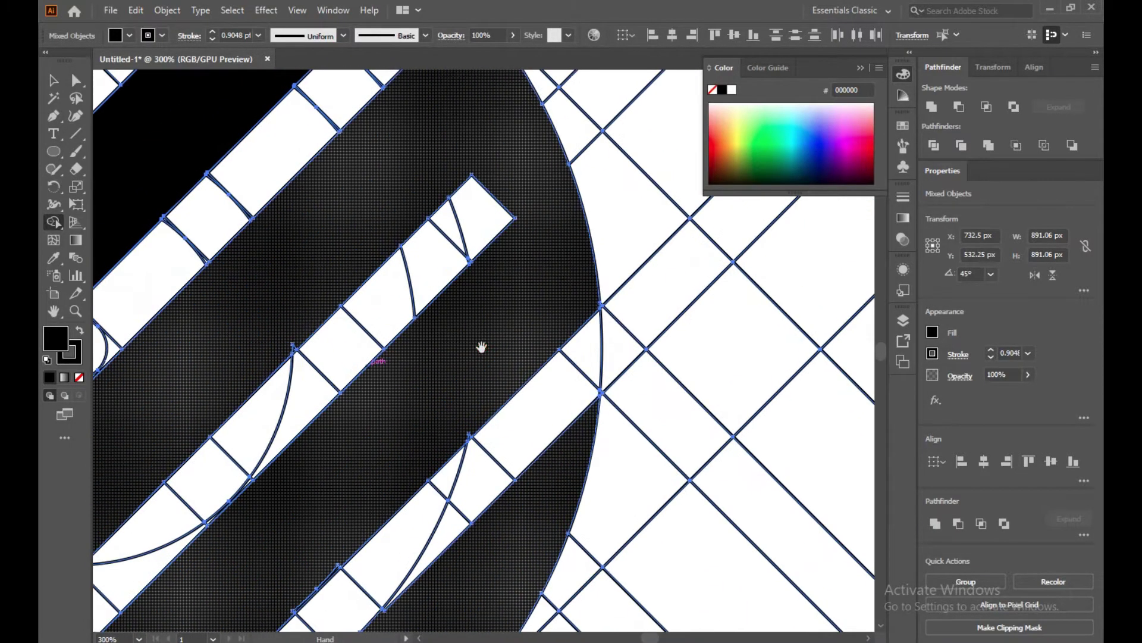
{"action": "scroll", "coordinate": [387, 437], "scroll_direction": "up", "scroll_amount": 2}
{"action": "scroll", "coordinate": [449, 334], "scroll_direction": "down", "scroll_amount": 3}
{"action": "scroll", "coordinate": [449, 335], "scroll_direction": "right", "scroll_amount": 2}
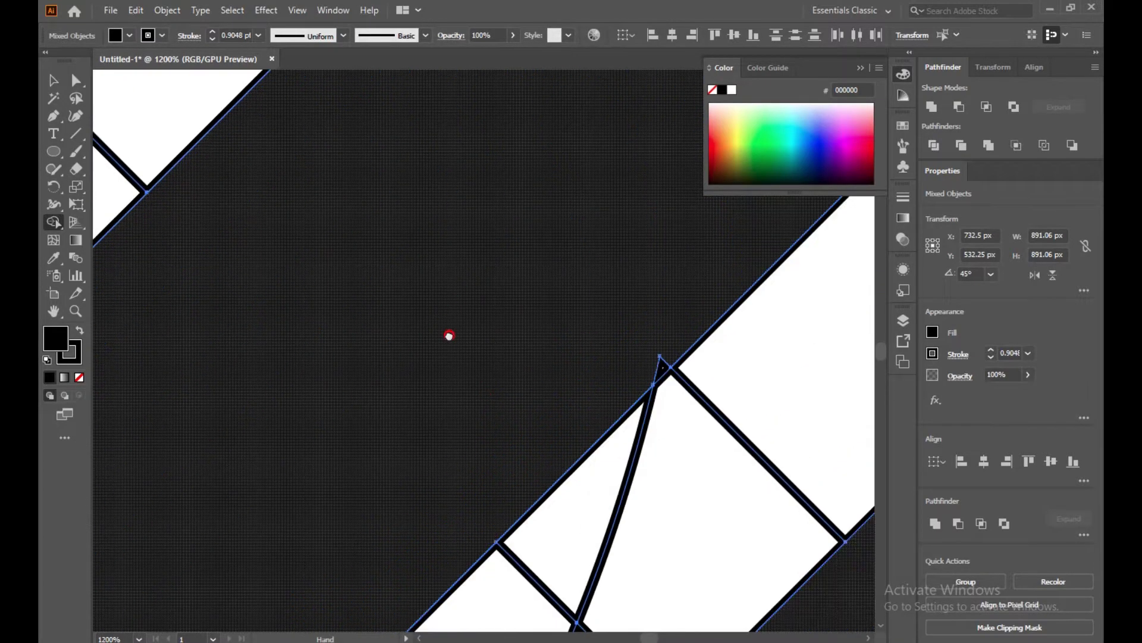
{"action": "left_click", "coordinate": [629, 354]}
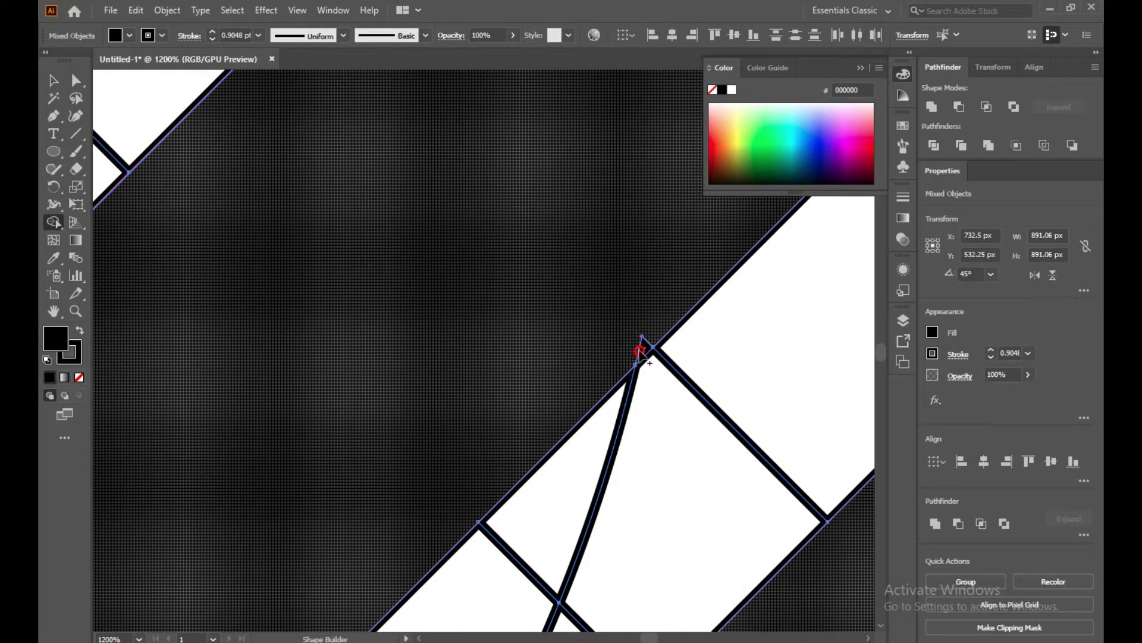
{"action": "left_click", "coordinate": [642, 352]}
- Merge the thin slivers along the upper edge of the hook's slot, near its curved end, into the black shape
{"action": "left_click_drag", "start_coordinate": [351, 426], "coordinate": [558, 79]}
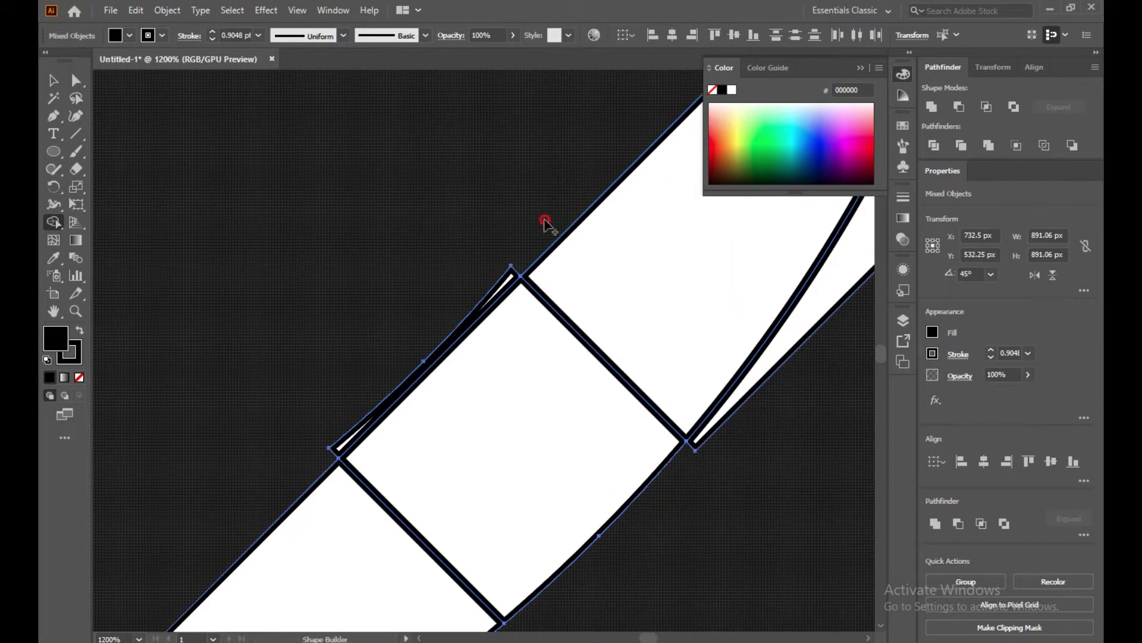
{"action": "left_click", "coordinate": [441, 331], "text": "alt"}
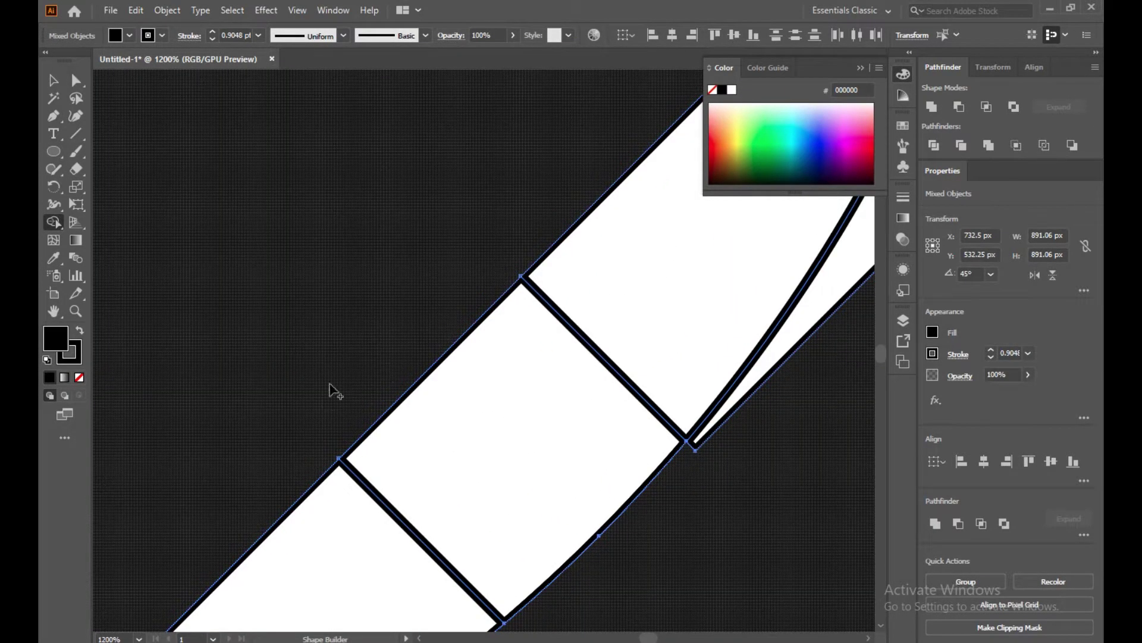
{"action": "scroll", "coordinate": [332, 390], "scroll_direction": "up", "scroll_amount": 1}
{"action": "scroll", "coordinate": [335, 388], "scroll_direction": "down", "scroll_amount": 1}
{"action": "left_click_drag", "start_coordinate": [301, 388], "coordinate": [459, 117]}
{"action": "left_click_drag", "start_coordinate": [279, 304], "coordinate": [409, 279]}
{"action": "scroll", "coordinate": [405, 274], "scroll_direction": "up", "scroll_amount": 1}
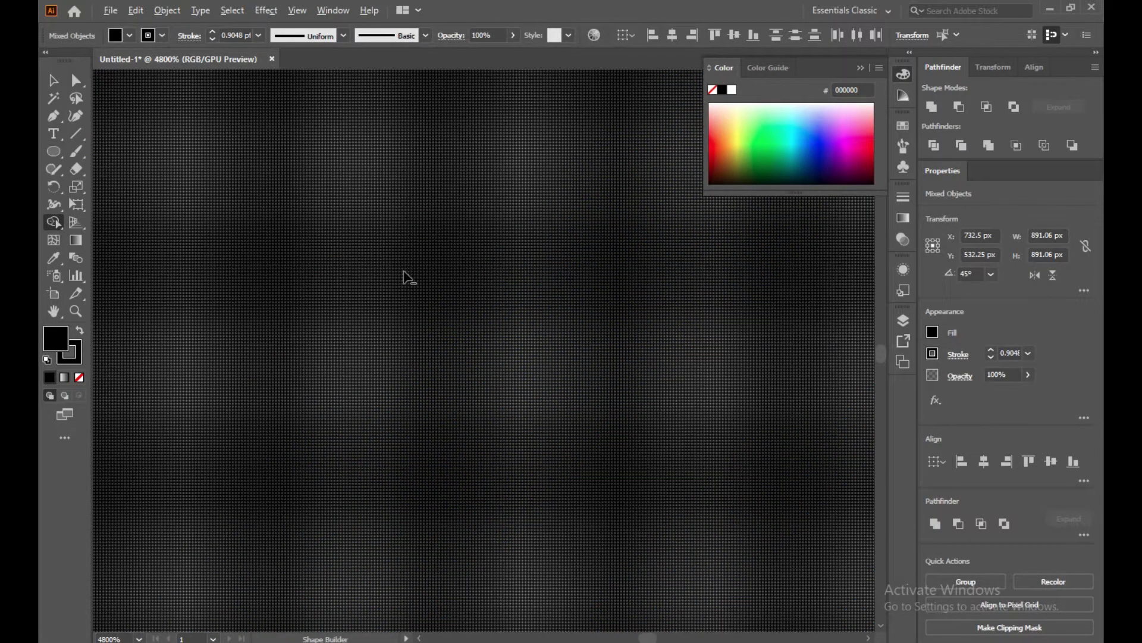
{"action": "scroll", "coordinate": [404, 274], "scroll_direction": "down", "scroll_amount": 6}
{"action": "left_click", "coordinate": [407, 250]}
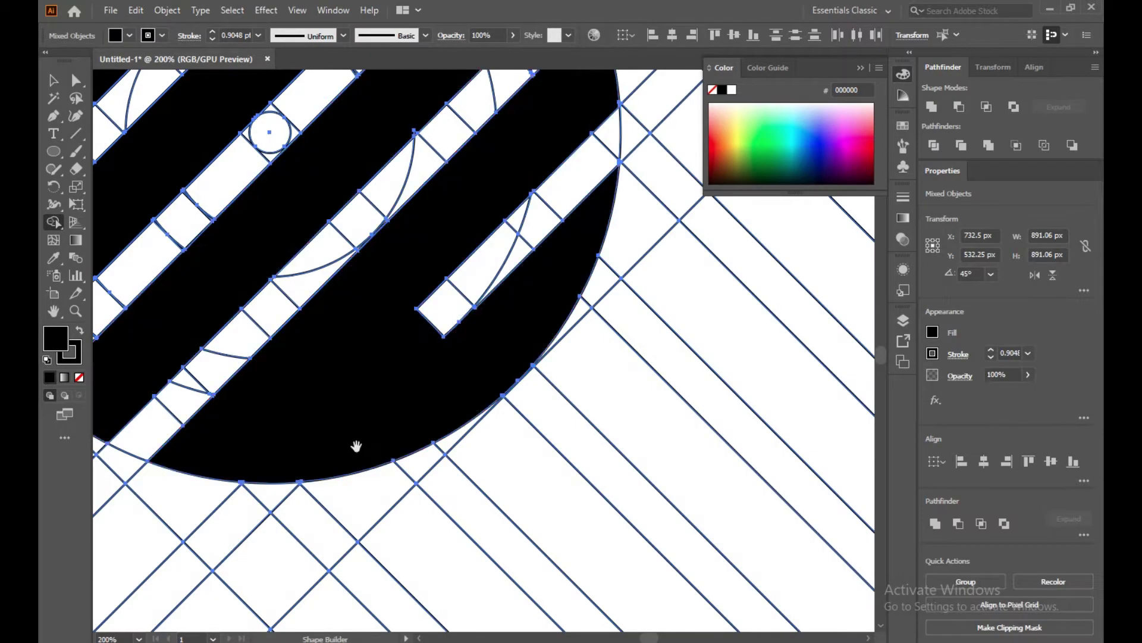
- Merge the tiny stray triangle above the tip of the upper half's inner slot into the black shape
{"action": "mouse_move", "coordinate": [388, 293]}
{"action": "left_mouse_down"}
{"action": "mouse_move", "coordinate": [379, 288]}
{"action": "mouse_move", "coordinate": [268, 548]}
{"action": "mouse_move", "coordinate": [426, 535]}
{"action": "mouse_move", "coordinate": [615, 559]}
{"action": "mouse_move", "coordinate": [524, 640]}
{"action": "left_mouse_up"}
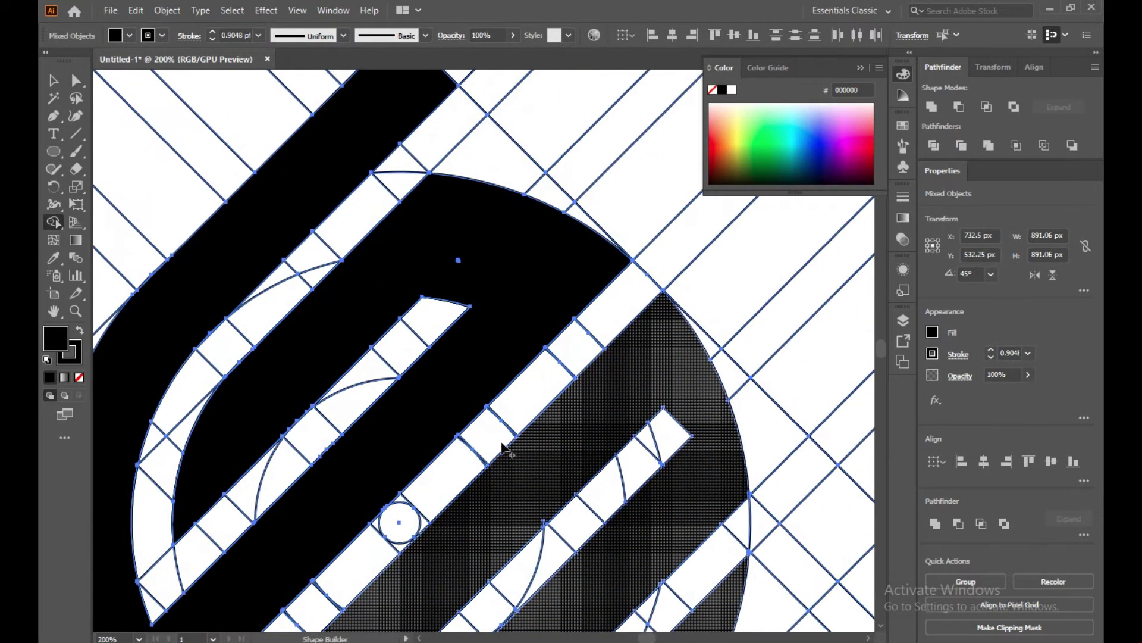
{"action": "left_click", "coordinate": [459, 258]}
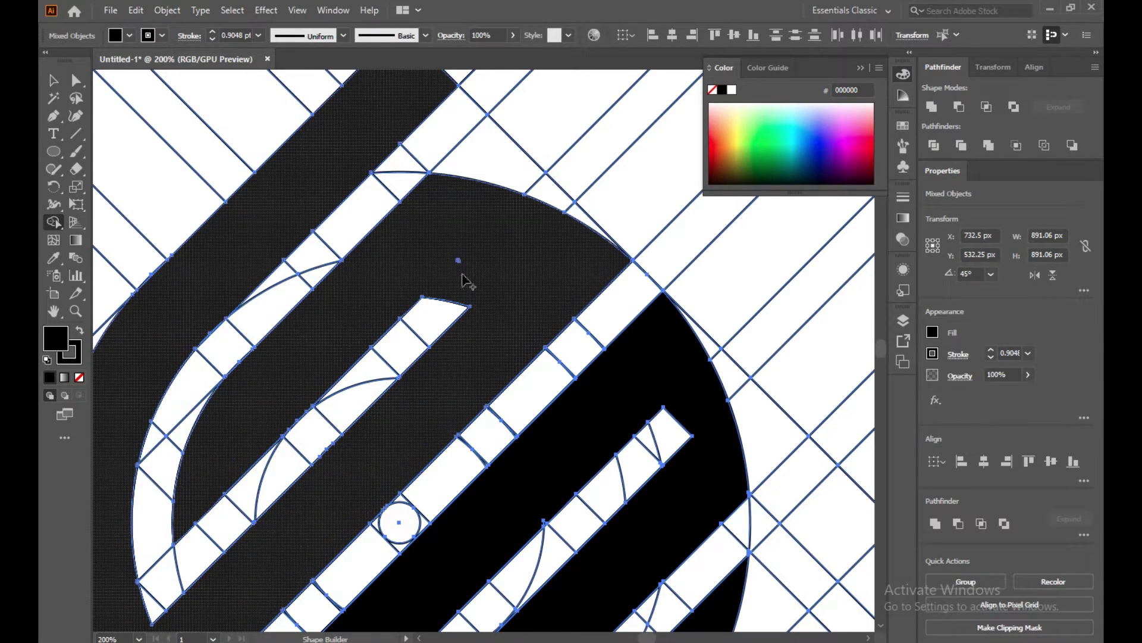
{"action": "scroll", "coordinate": [468, 281], "scroll_direction": "up", "scroll_amount": 10}
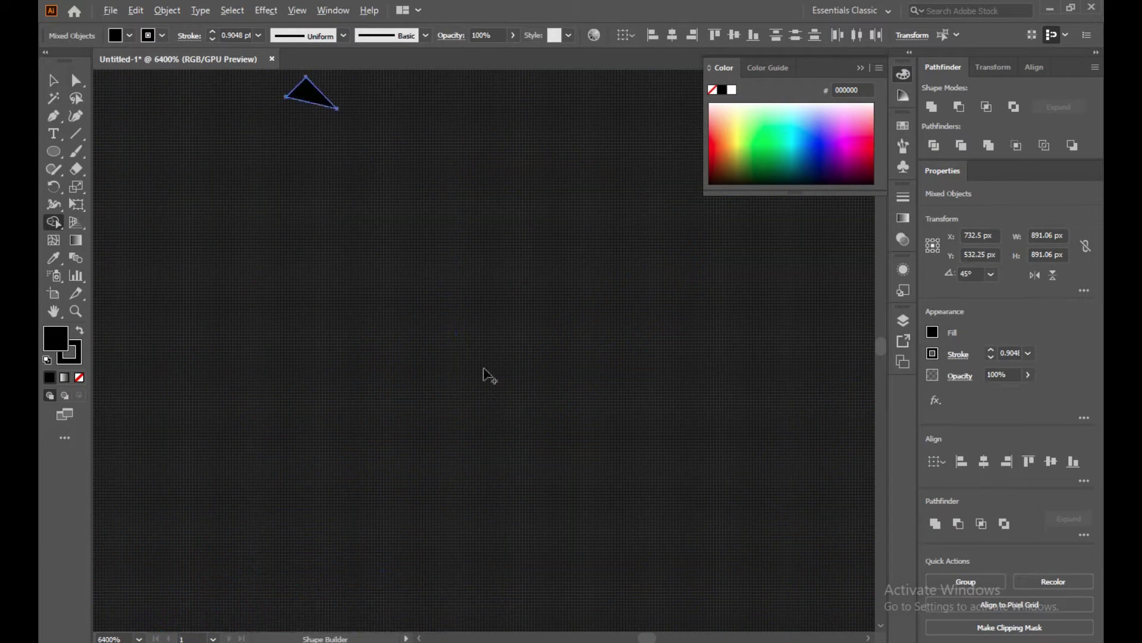
{"action": "scroll", "coordinate": [298, 107], "scroll_direction": "down", "scroll_amount": 11}
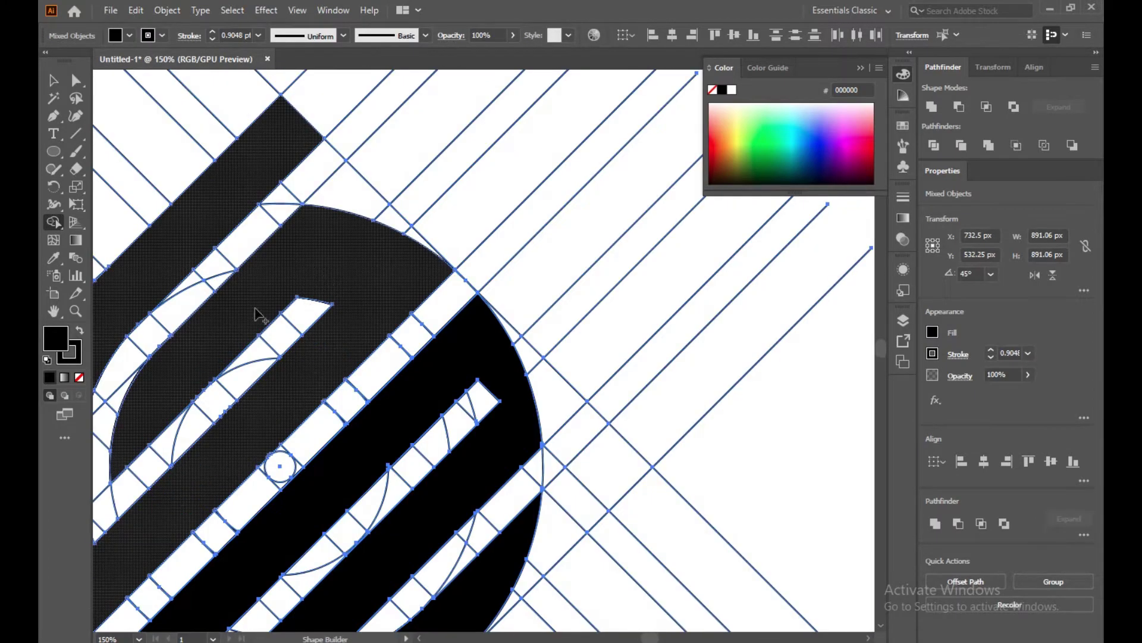
{"action": "left_click_drag", "start_coordinate": [260, 315], "coordinate": [484, 191]}
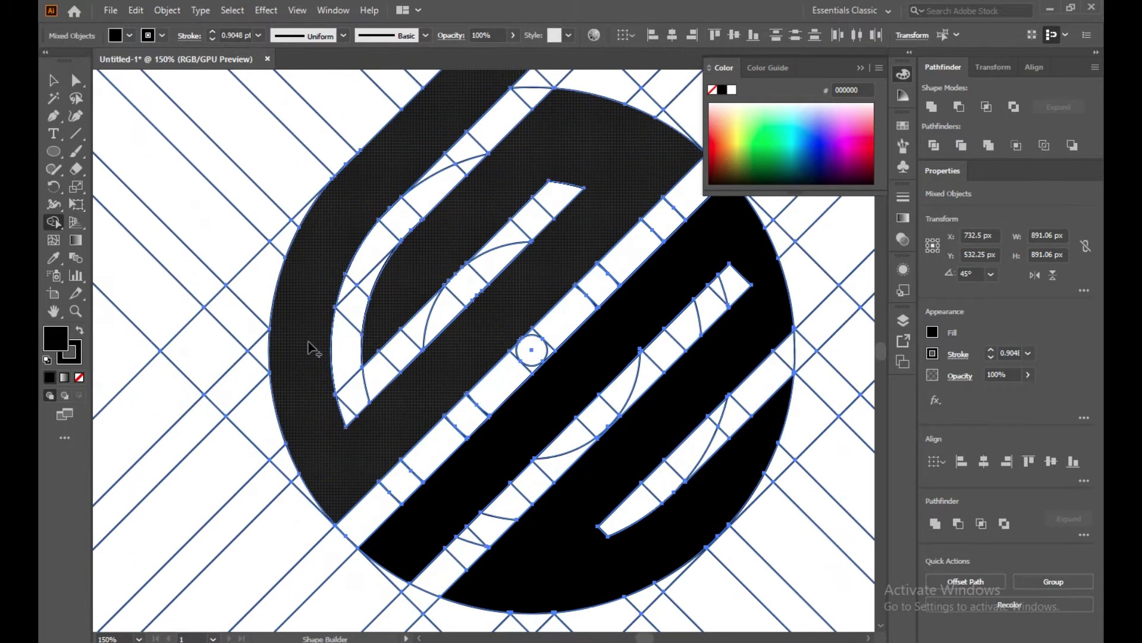
{"action": "left_click_drag", "start_coordinate": [548, 234], "coordinate": [507, 334]}
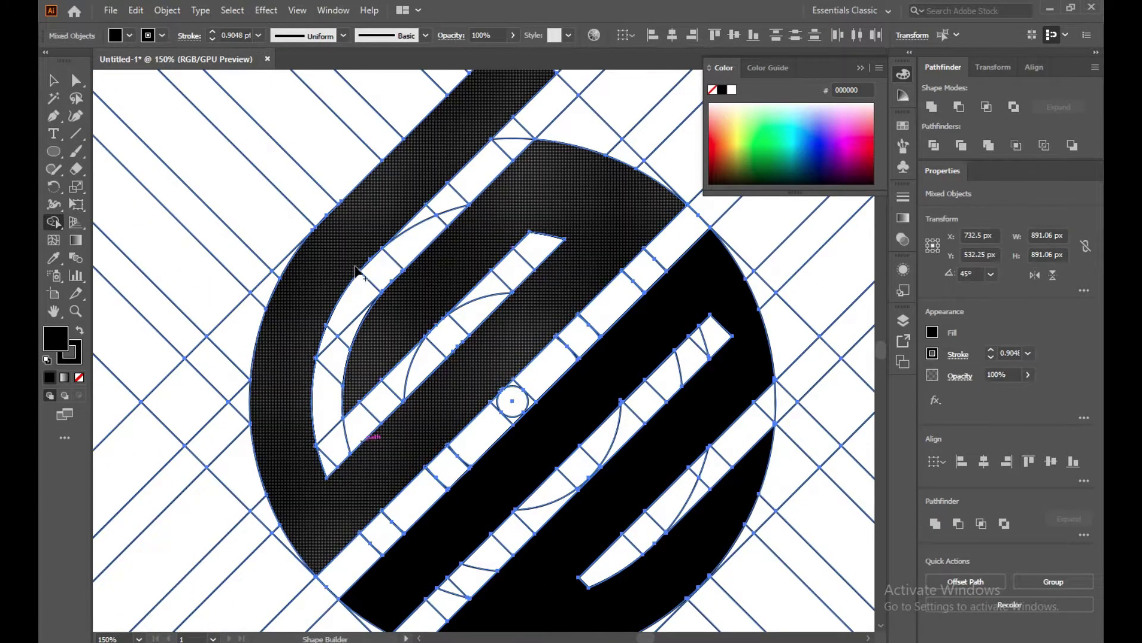
- Merge the thin sliver along the outer edge of the hook's slot, near its curved section, into the black shape
{"action": "scroll", "coordinate": [344, 274], "scroll_direction": "up", "scroll_amount": 5}
{"action": "left_click_drag", "start_coordinate": [406, 238], "coordinate": [354, 276]}
{"action": "scroll", "coordinate": [354, 373], "scroll_direction": "up", "scroll_amount": 5}
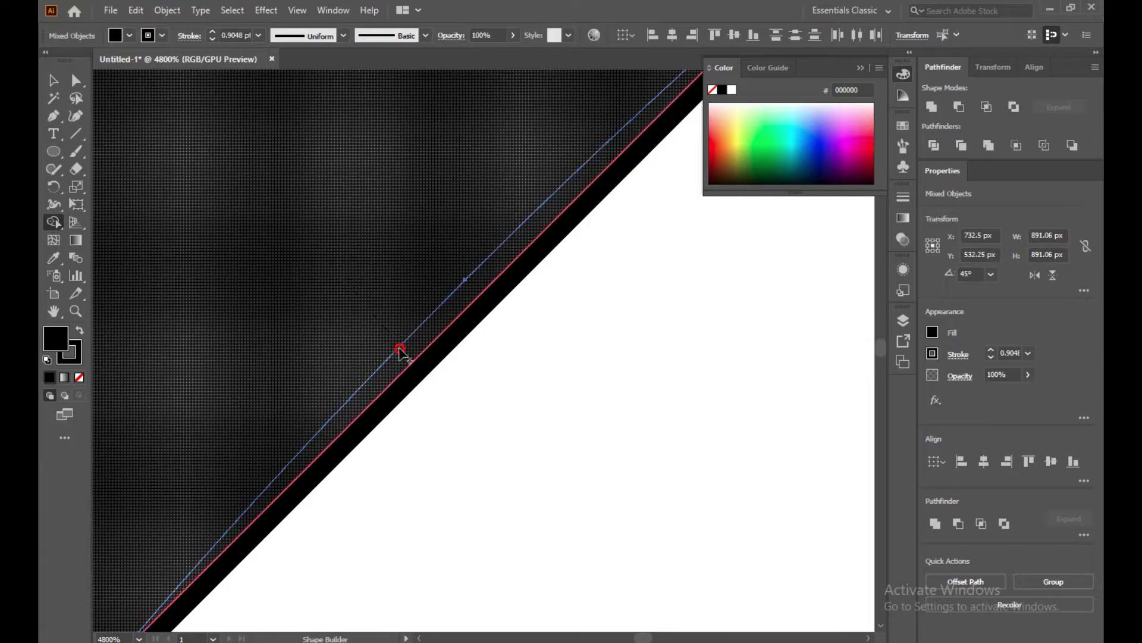
{"action": "scroll", "coordinate": [404, 357], "scroll_direction": "down", "scroll_amount": 6}
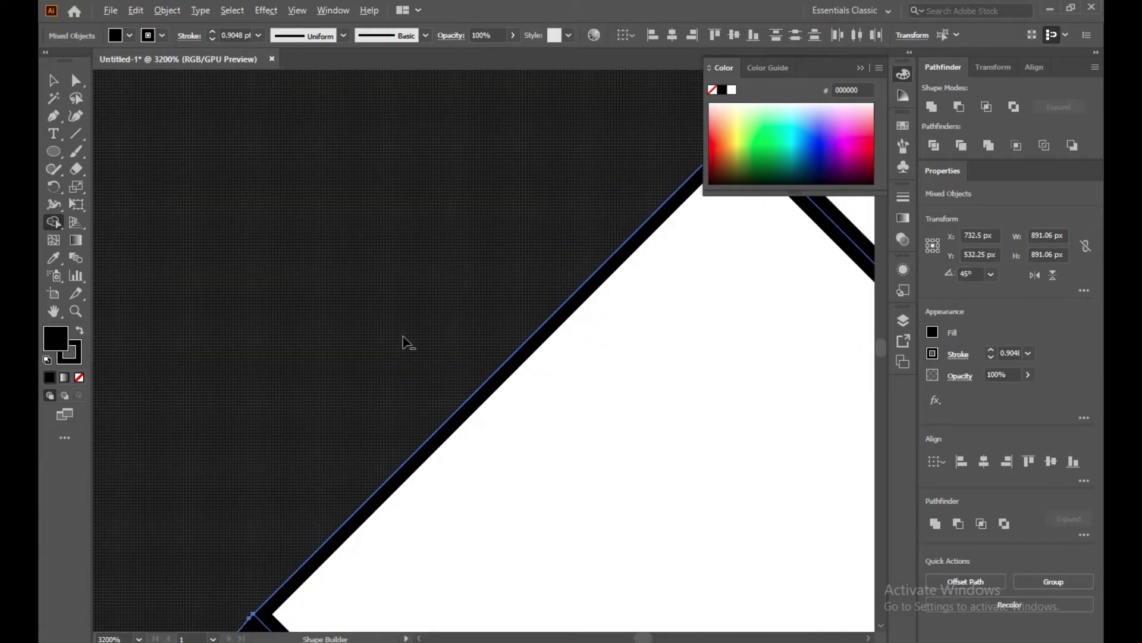
{"action": "scroll", "coordinate": [416, 321], "scroll_direction": "up", "scroll_amount": 3}
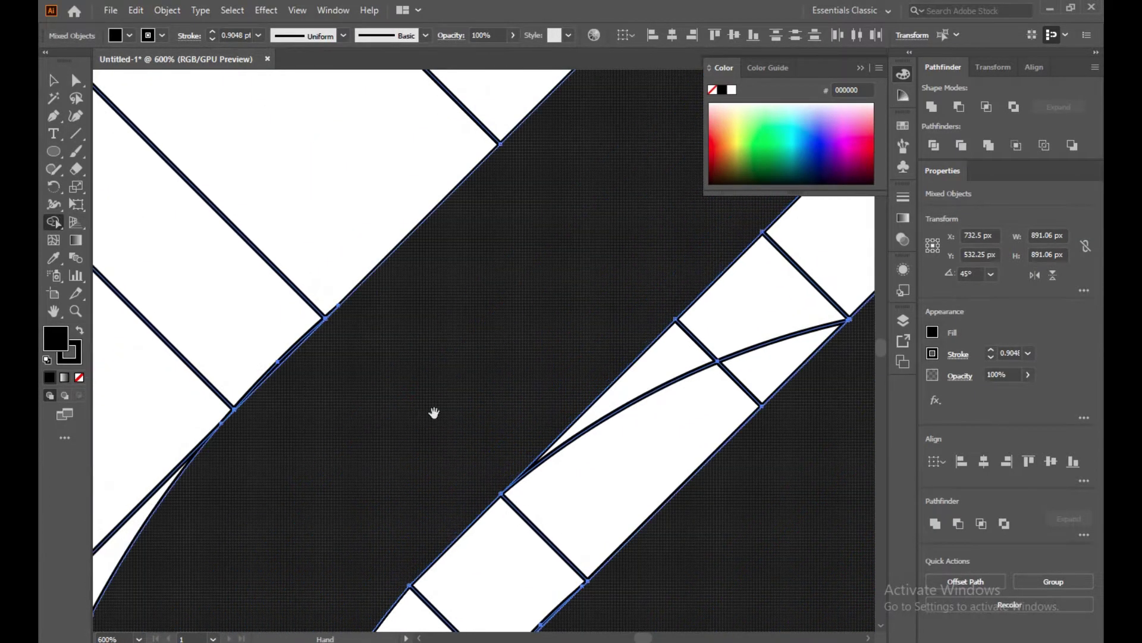
- Merge the thin sliver on the hook's outer edge, where its straight arm meets the arc, into the black shape
{"action": "scroll", "coordinate": [316, 390], "scroll_direction": "left", "scroll_amount": 3}
{"action": "scroll", "coordinate": [319, 387], "scroll_direction": "up", "scroll_amount": 5}
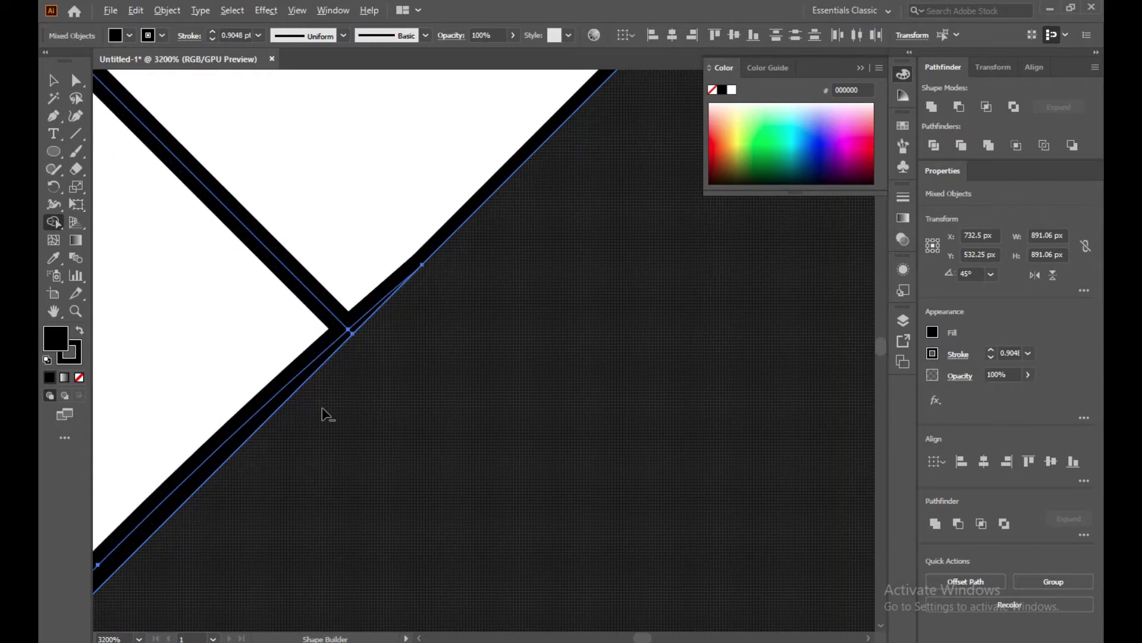
{"action": "left_click", "coordinate": [214, 471]}
{"action": "scroll", "coordinate": [390, 454], "scroll_direction": "down", "scroll_amount": 5}
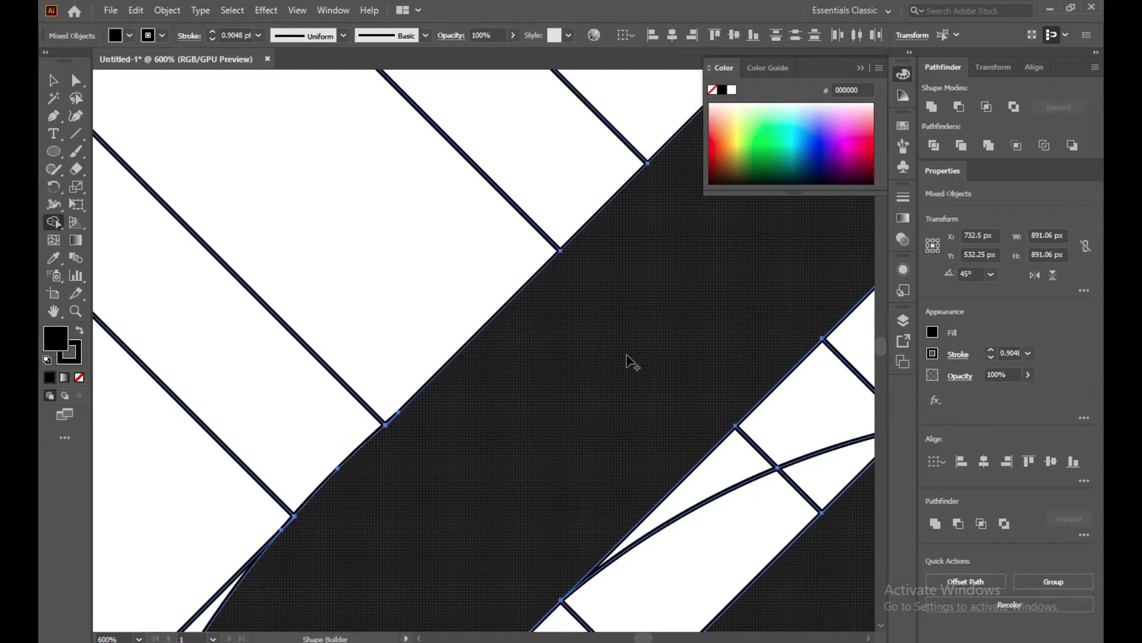
{"action": "scroll", "coordinate": [631, 360], "scroll_direction": "up", "scroll_amount": 3}
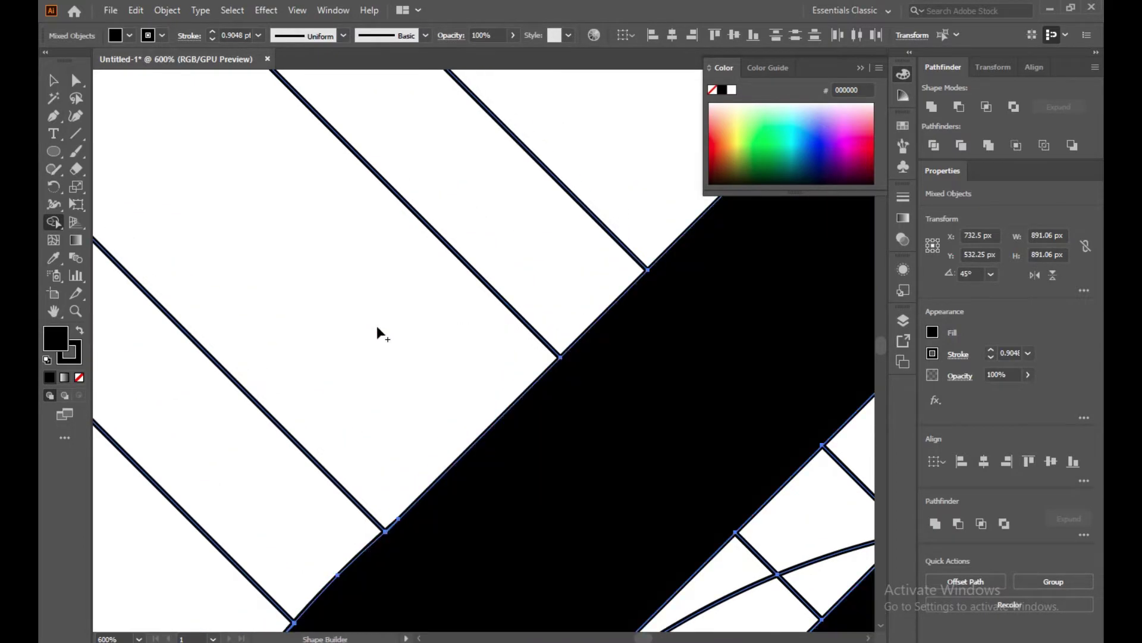
{"action": "scroll", "coordinate": [434, 315], "scroll_direction": "down", "scroll_amount": 6}
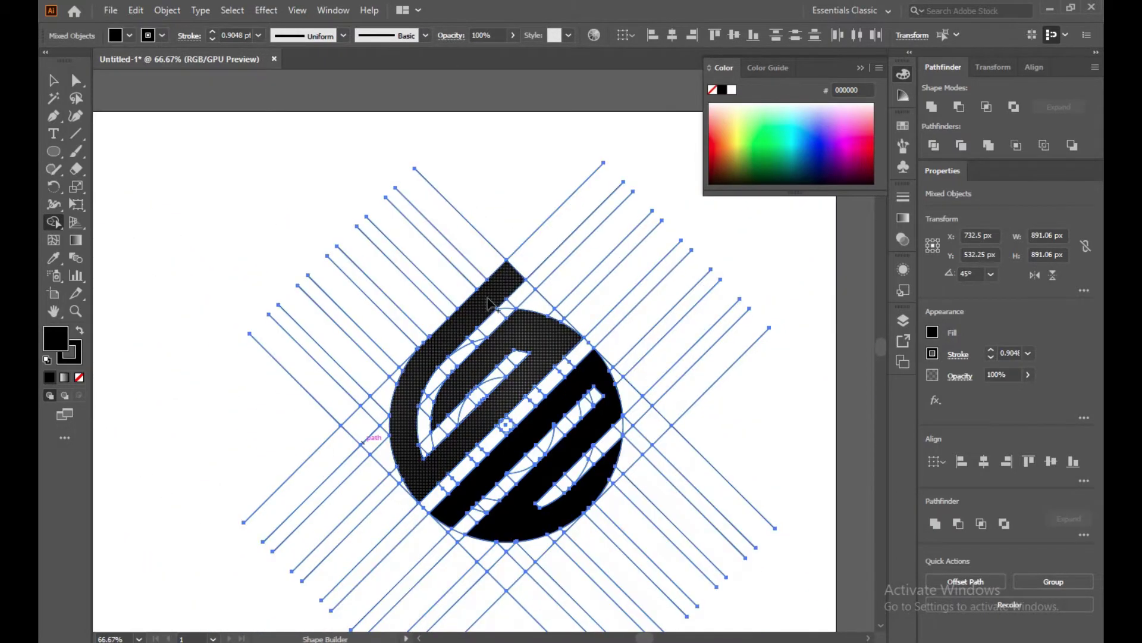
- Merge the tiny leftover piece at the line crossing on the outer edge of the hook's curved slot into the black shape
{"action": "scroll", "coordinate": [400, 402], "scroll_direction": "up", "scroll_amount": 10}
{"action": "left_click_drag", "start_coordinate": [608, 432], "coordinate": [334, 288]}
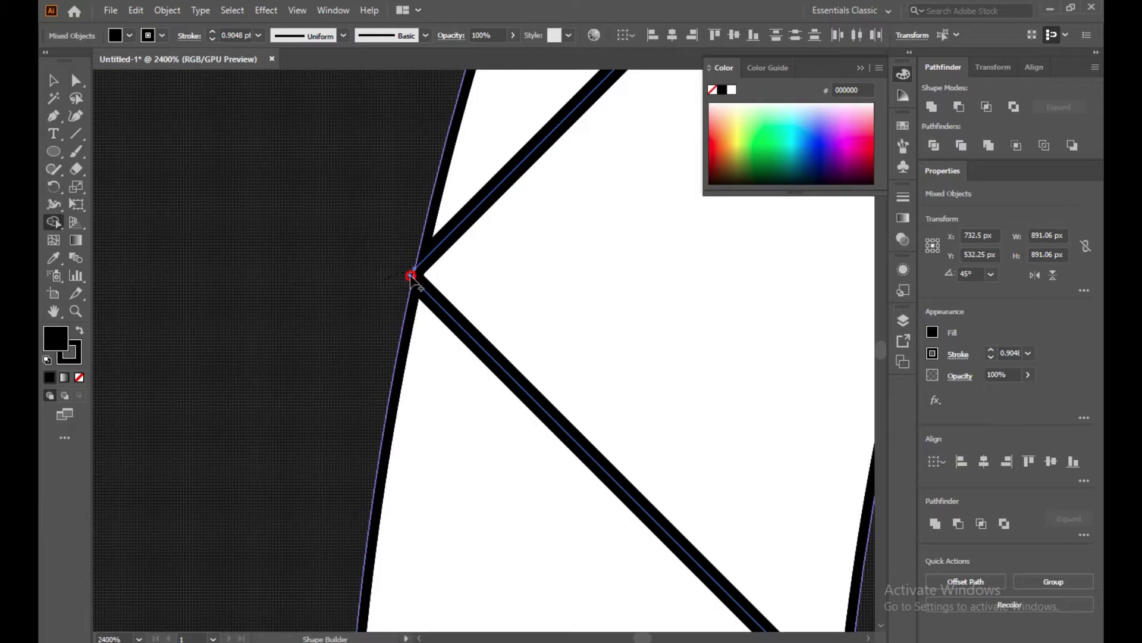
{"action": "scroll", "coordinate": [383, 296], "scroll_direction": "down", "scroll_amount": 5}
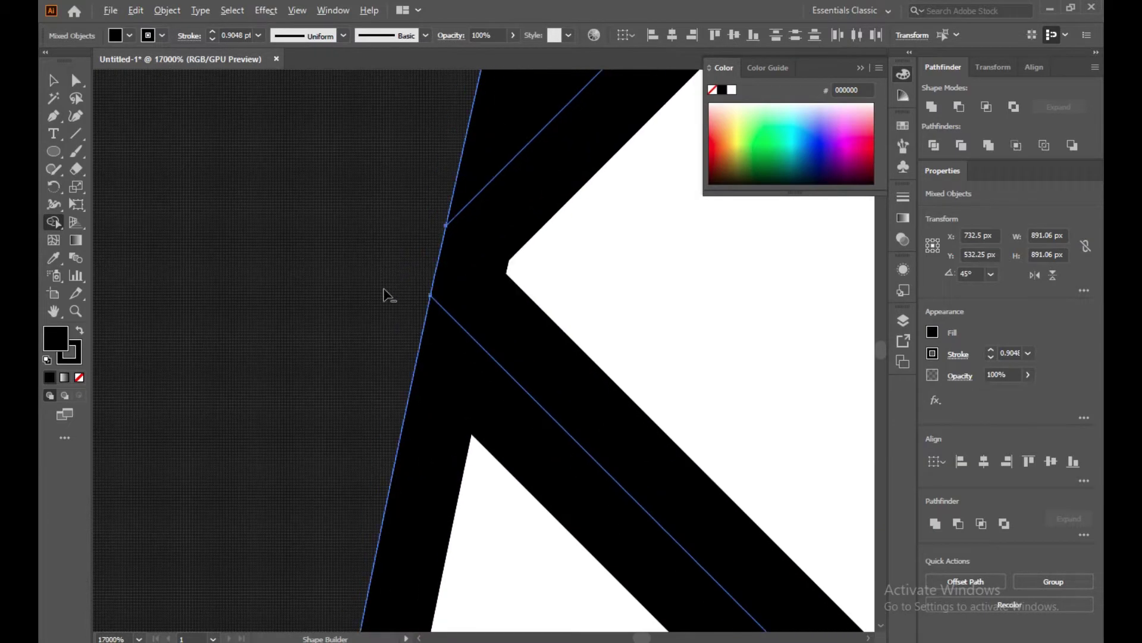
{"action": "left_click_drag", "start_coordinate": [369, 271], "coordinate": [232, 328]}
{"action": "scroll", "coordinate": [244, 296], "scroll_direction": "up", "scroll_amount": 4}
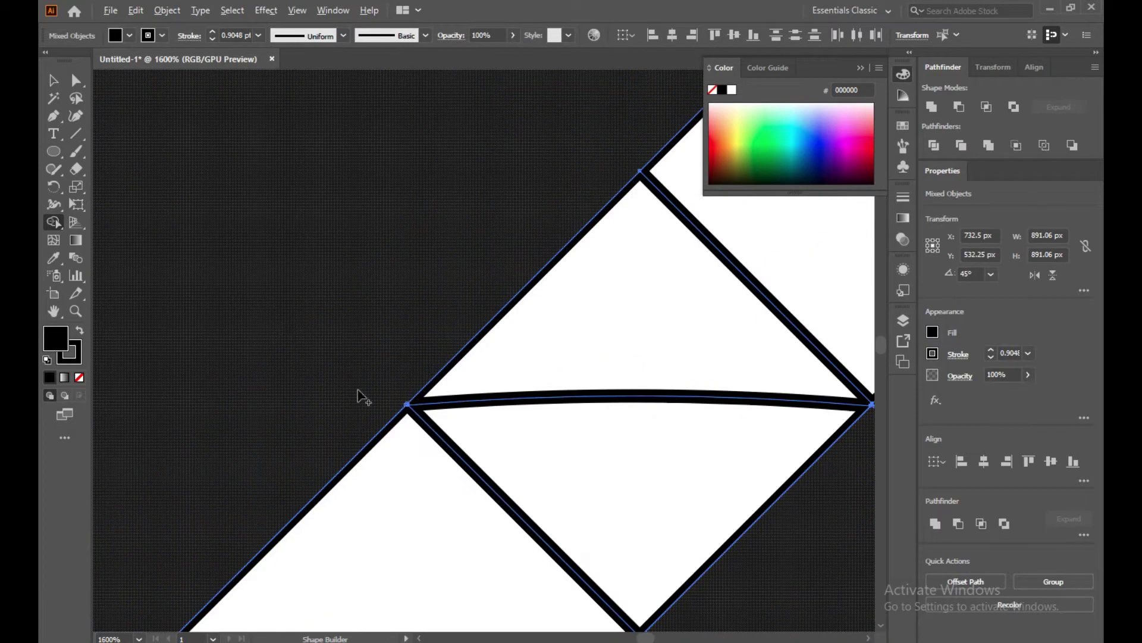
- Merge the tiny triangle on the slot's outer edge, just above its pointed lower end, into the black shape
{"action": "scroll", "coordinate": [378, 260], "scroll_direction": "down", "scroll_amount": 5}
{"action": "left_click_drag", "start_coordinate": [308, 275], "coordinate": [580, 48]}
{"action": "left_click_drag", "start_coordinate": [335, 399], "coordinate": [411, 352]}
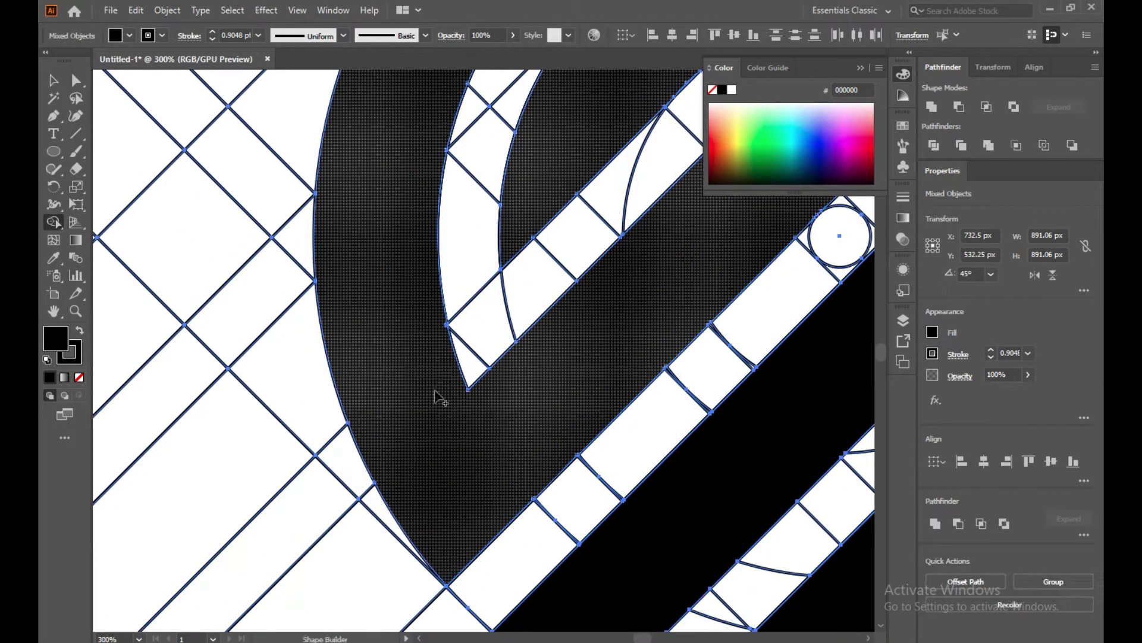
{"action": "scroll", "coordinate": [426, 421], "scroll_direction": "up", "scroll_amount": 4}
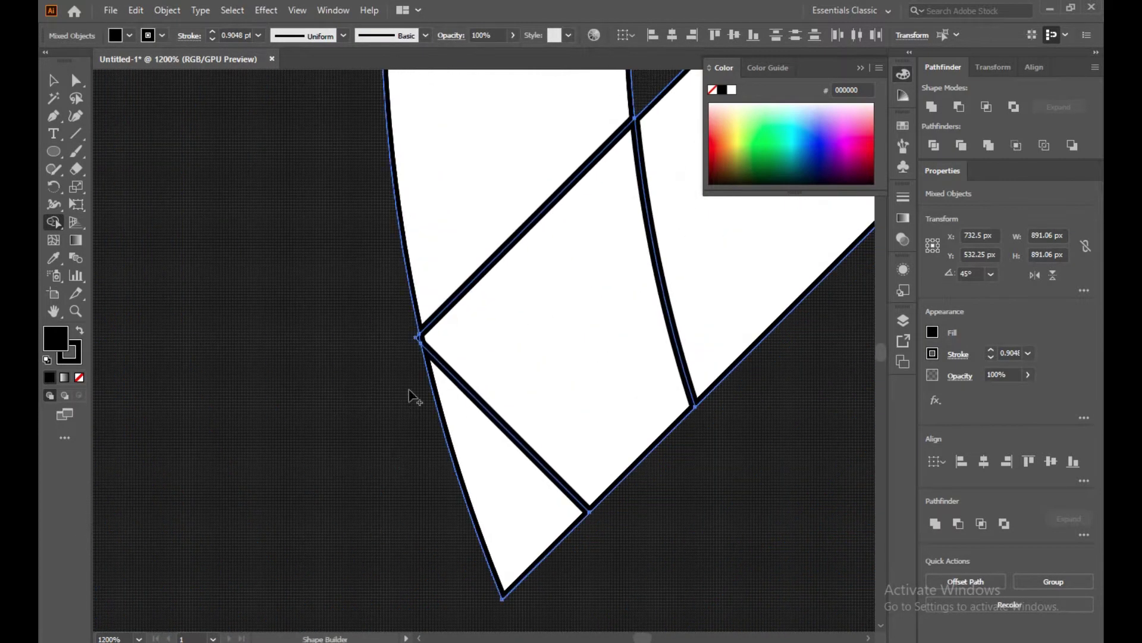
{"action": "mouse_move", "coordinate": [415, 344]}
{"action": "left_mouse_down"}
{"action": "mouse_move", "coordinate": [424, 334]}
{"action": "mouse_move", "coordinate": [413, 329]}
{"action": "mouse_move", "coordinate": [408, 364]}
{"action": "left_mouse_up"}
{"action": "key", "text": "ctrl+z"}
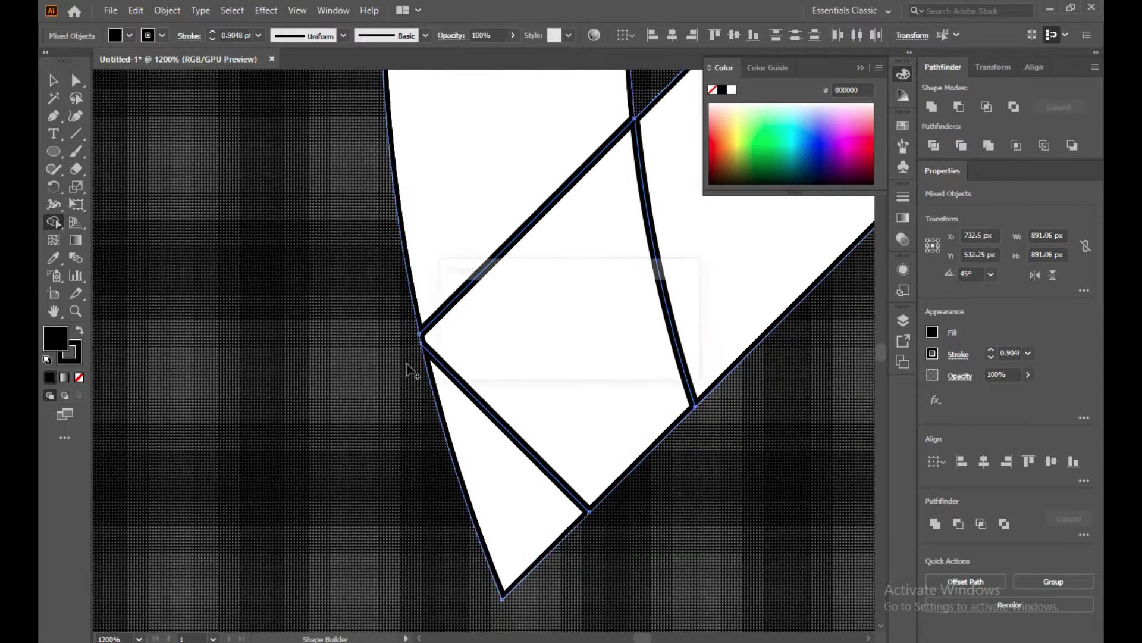
- Examine the edges of the central diagonal gap and the lower half's outer arc for leftover slivers
{"action": "scroll", "coordinate": [387, 396], "scroll_direction": "down", "scroll_amount": 3}
{"action": "left_click_drag", "start_coordinate": [542, 486], "coordinate": [524, 455]}
{"action": "mouse_move", "coordinate": [667, 308]}
{"action": "left_mouse_down"}
{"action": "mouse_move", "coordinate": [456, 234]}
{"action": "mouse_move", "coordinate": [458, 280]}
{"action": "left_mouse_up"}
{"action": "scroll", "coordinate": [458, 285], "scroll_direction": "up", "scroll_amount": 4}
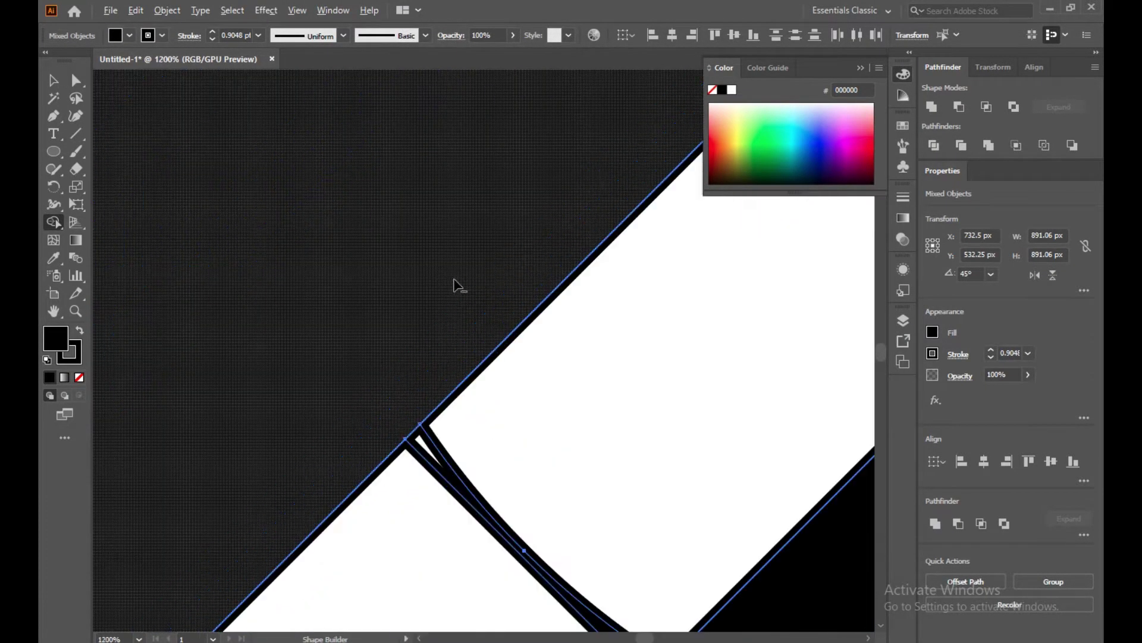
{"action": "scroll", "coordinate": [451, 354], "scroll_direction": "up", "scroll_amount": 2}
{"action": "scroll", "coordinate": [443, 333], "scroll_direction": "down", "scroll_amount": 8}
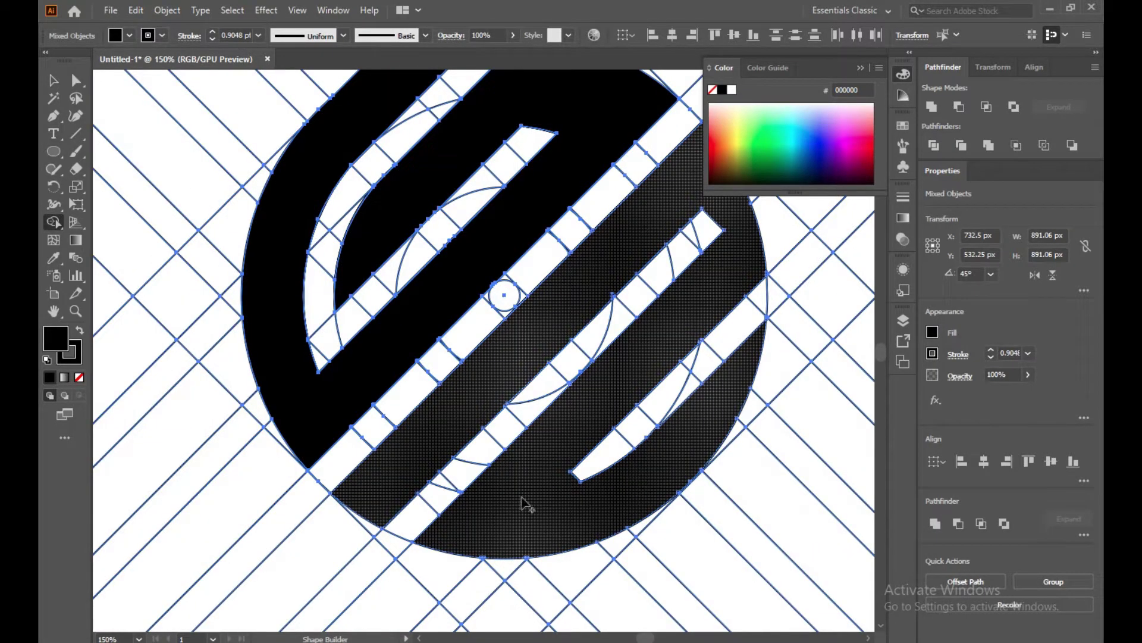
{"action": "scroll", "coordinate": [523, 503], "scroll_direction": "up", "scroll_amount": 5}
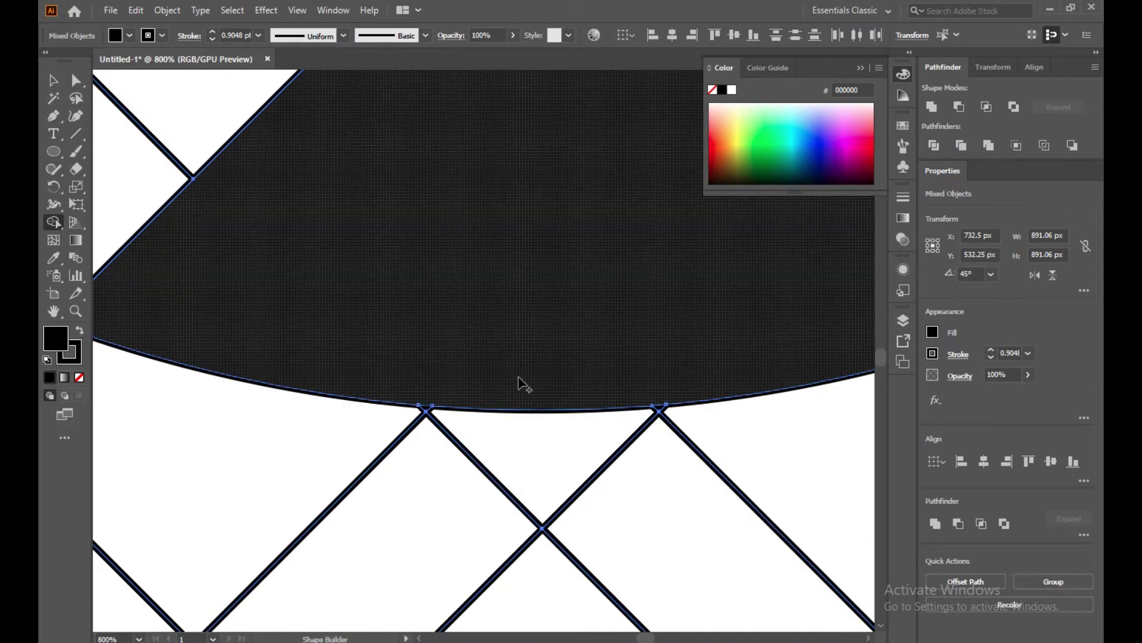
{"action": "scroll", "coordinate": [580, 383], "scroll_direction": "down", "scroll_amount": 5}
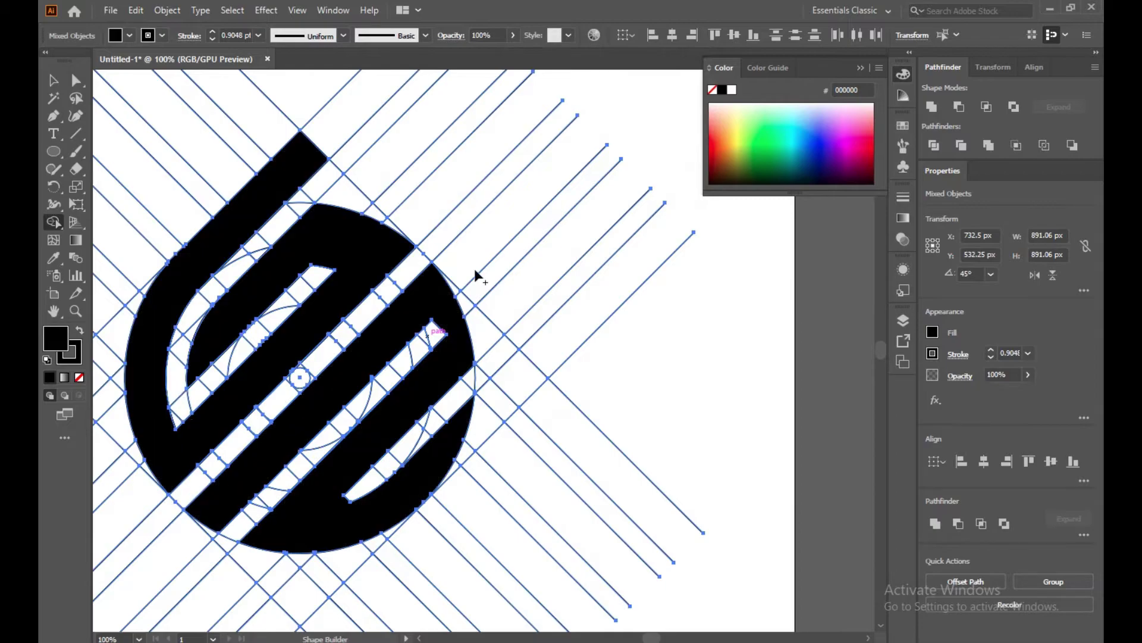
- Select both black logo shapes without the construction lines and move them off the artboard onto the empty canvas beside it
{"action": "left_click", "coordinate": [52, 80]}
{"action": "scroll", "coordinate": [162, 167], "scroll_direction": "down", "scroll_amount": 4}
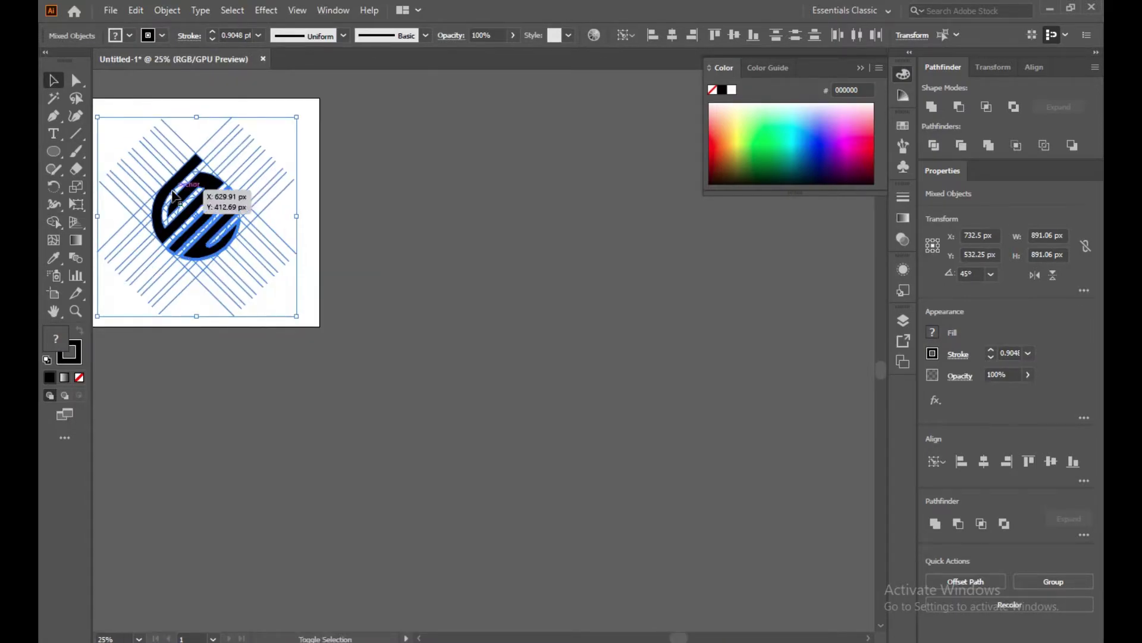
{"action": "left_click", "coordinate": [215, 189], "text": "shift"}
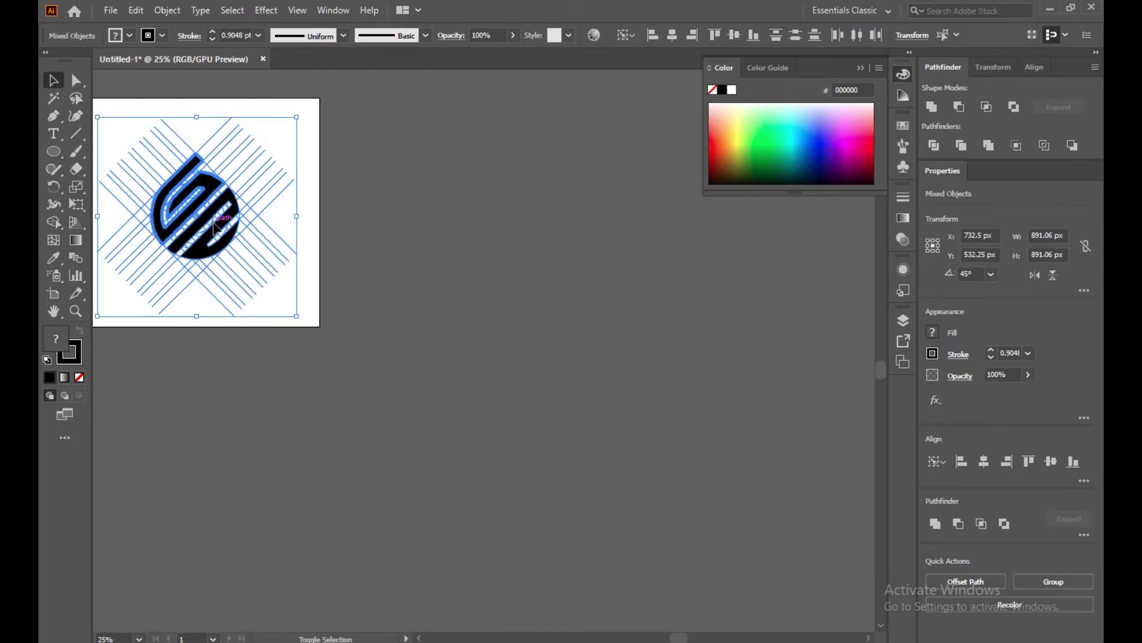
{"action": "left_click", "coordinate": [210, 253], "text": "shift"}
{"action": "left_click", "coordinate": [467, 258]}
{"action": "left_click", "coordinate": [214, 250]}
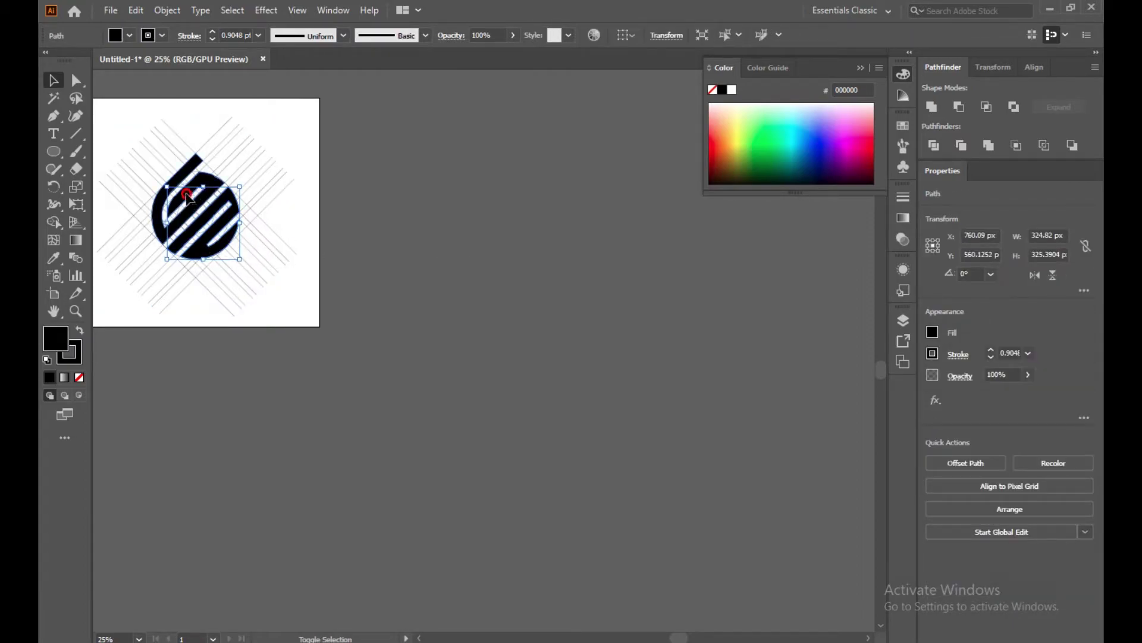
{"action": "left_click", "coordinate": [188, 198], "text": "shift"}
{"action": "left_click_drag", "start_coordinate": [212, 215], "coordinate": [638, 282]}
{"action": "left_click", "coordinate": [415, 292]}
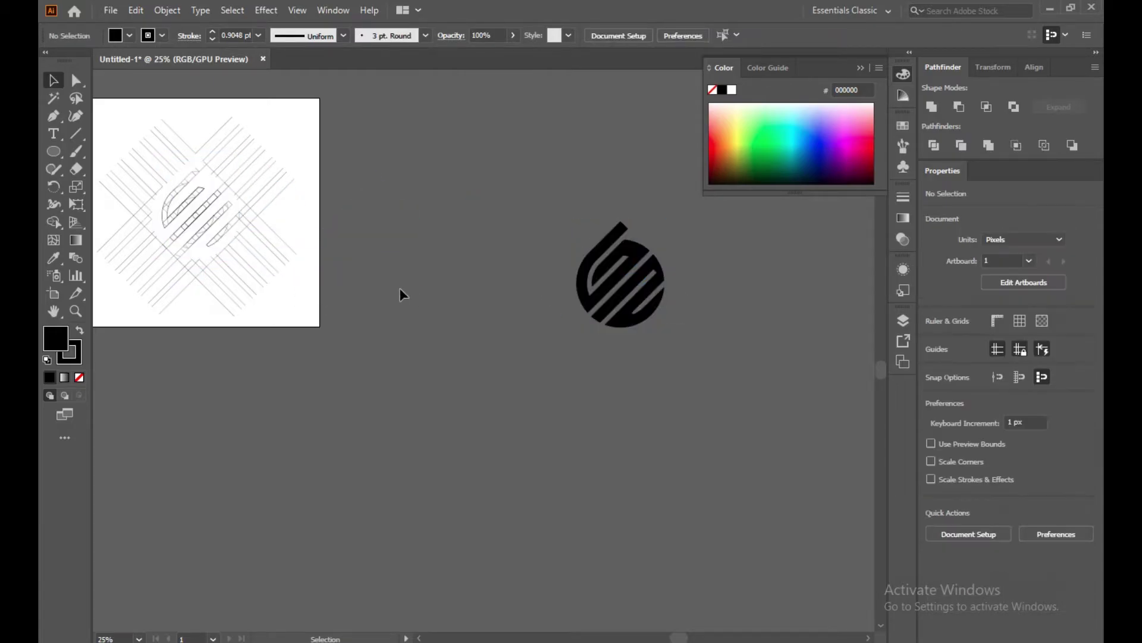
- Delete all the leftover construction lines and fragments from the artboard
{"action": "scroll", "coordinate": [706, 316], "scroll_direction": "up", "scroll_amount": 4, "text": "alt"}
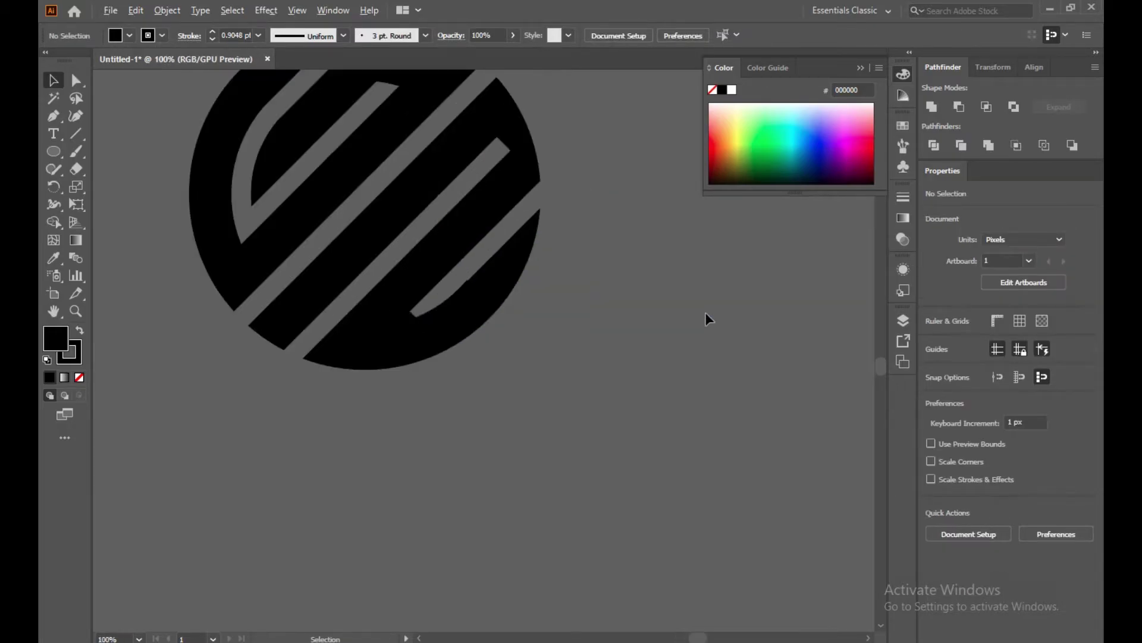
{"action": "scroll", "coordinate": [705, 311], "scroll_direction": "up", "scroll_amount": 3}
{"action": "scroll", "coordinate": [705, 312], "scroll_direction": "left", "scroll_amount": 3}
{"action": "scroll", "coordinate": [219, 225], "scroll_direction": "up", "scroll_amount": 2, "text": "alt"}
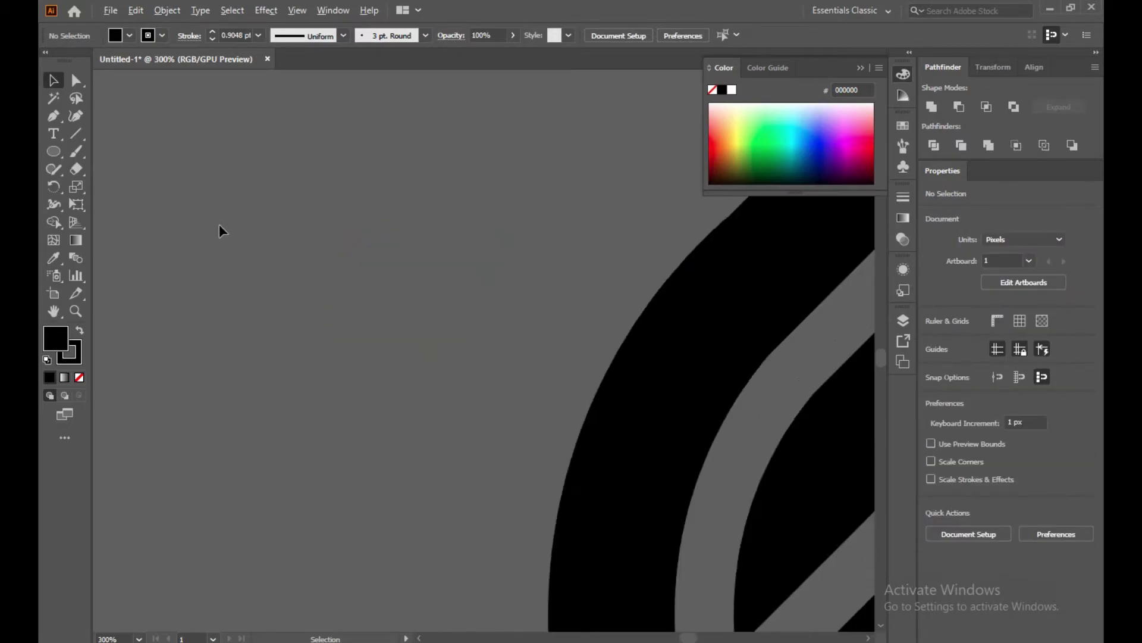
{"action": "scroll", "coordinate": [219, 225], "scroll_direction": "down", "scroll_amount": 6, "text": "alt"}
{"action": "left_click_drag", "start_coordinate": [209, 233], "coordinate": [682, 422]}
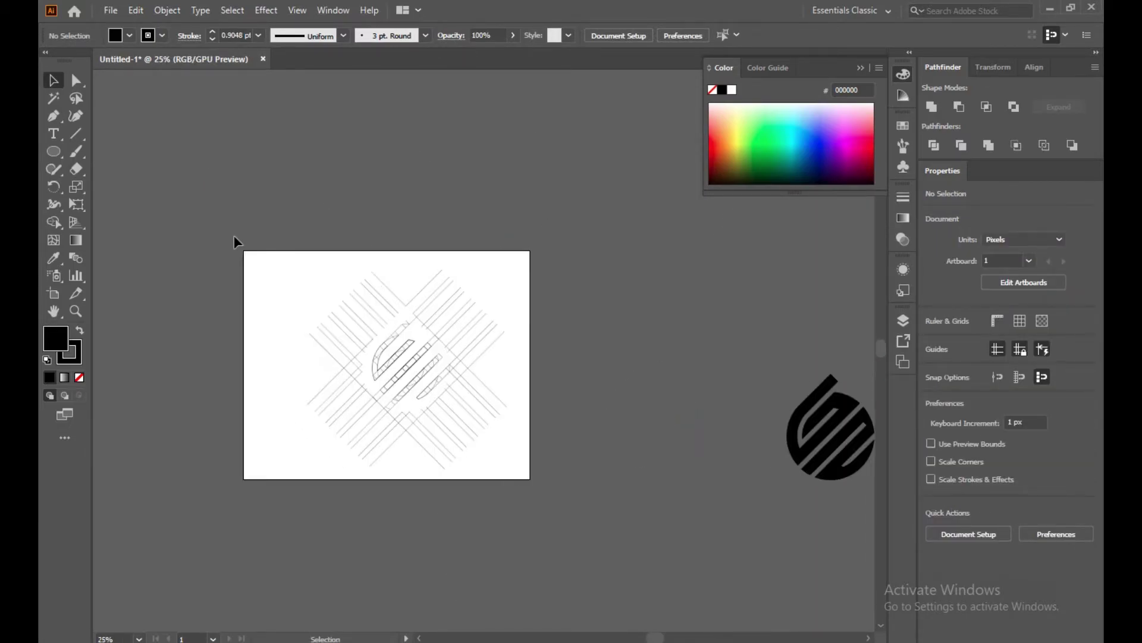
{"action": "left_click_drag", "start_coordinate": [234, 242], "coordinate": [503, 462]}
{"action": "key", "text": "Delete"}
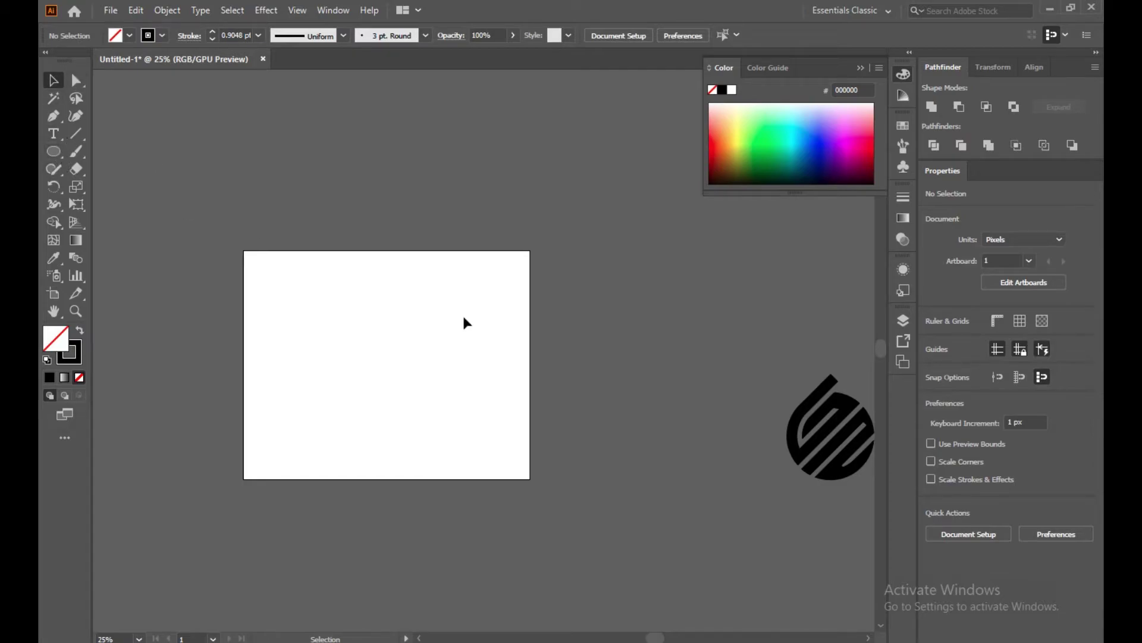
- Change the fill of the logo shapes to light gray A5A5A5 and deselect them
{"action": "left_click", "coordinate": [834, 454]}
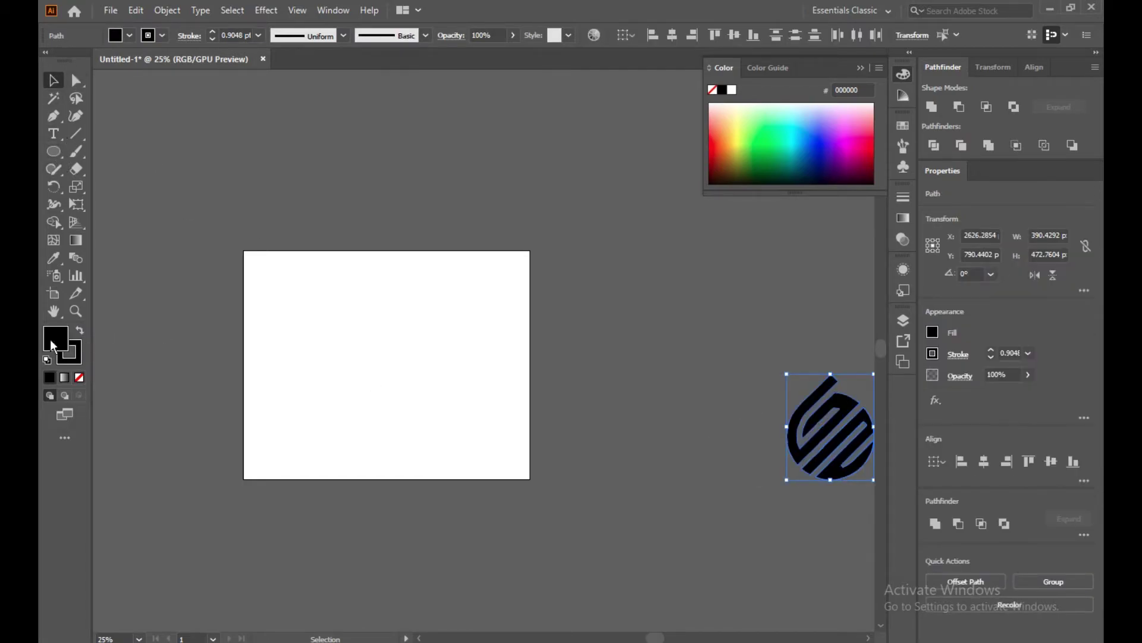
{"action": "double_click", "coordinate": [53, 346]}
{"action": "mouse_move", "coordinate": [383, 287]}
{"action": "left_mouse_down"}
{"action": "mouse_move", "coordinate": [383, 340]}
{"action": "mouse_move", "coordinate": [376, 297]}
{"action": "left_mouse_up"}
{"action": "left_click", "coordinate": [727, 236]}
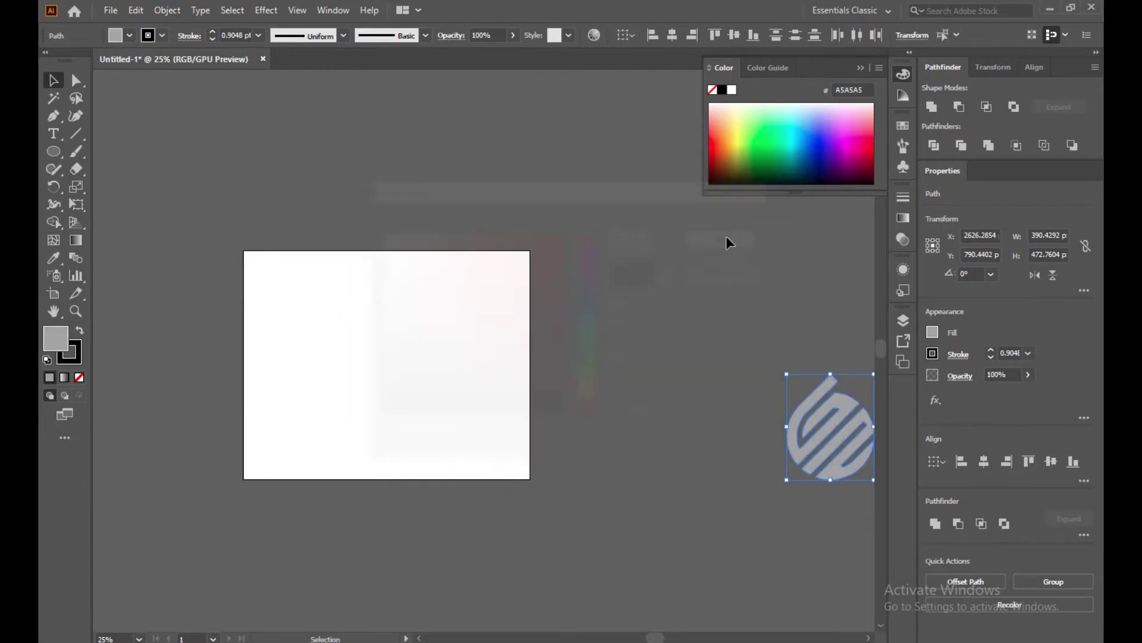
{"action": "left_click", "coordinate": [713, 248]}
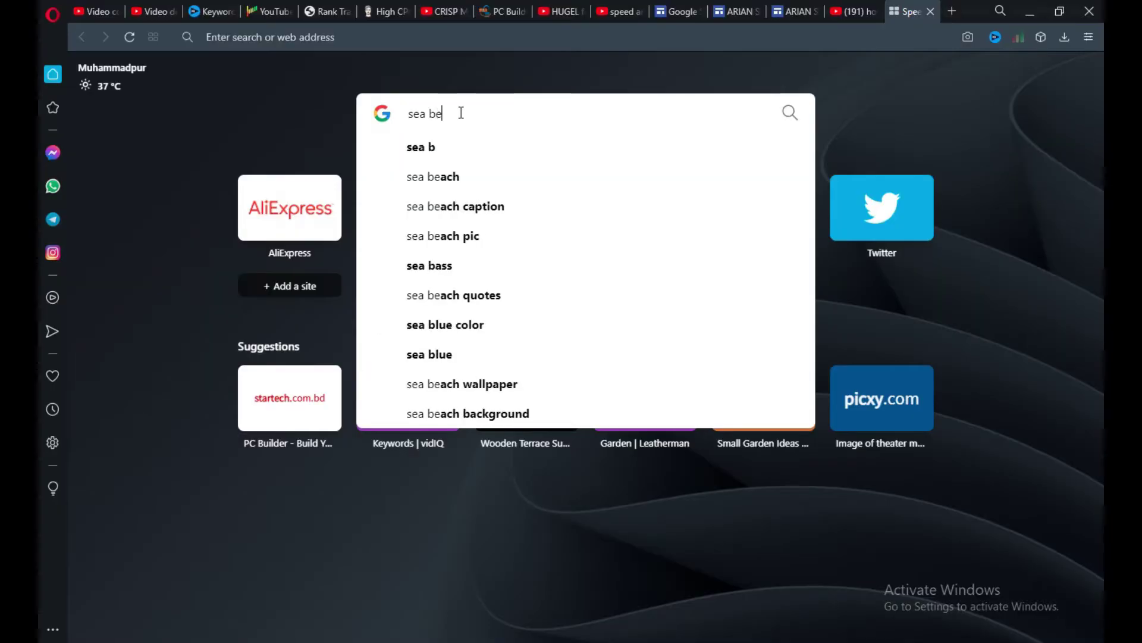
- Search Google for "sea beach pic" in the web browser
{"action": "type", "text": "acj"}
{"action": "key", "text": "BackSpace"}
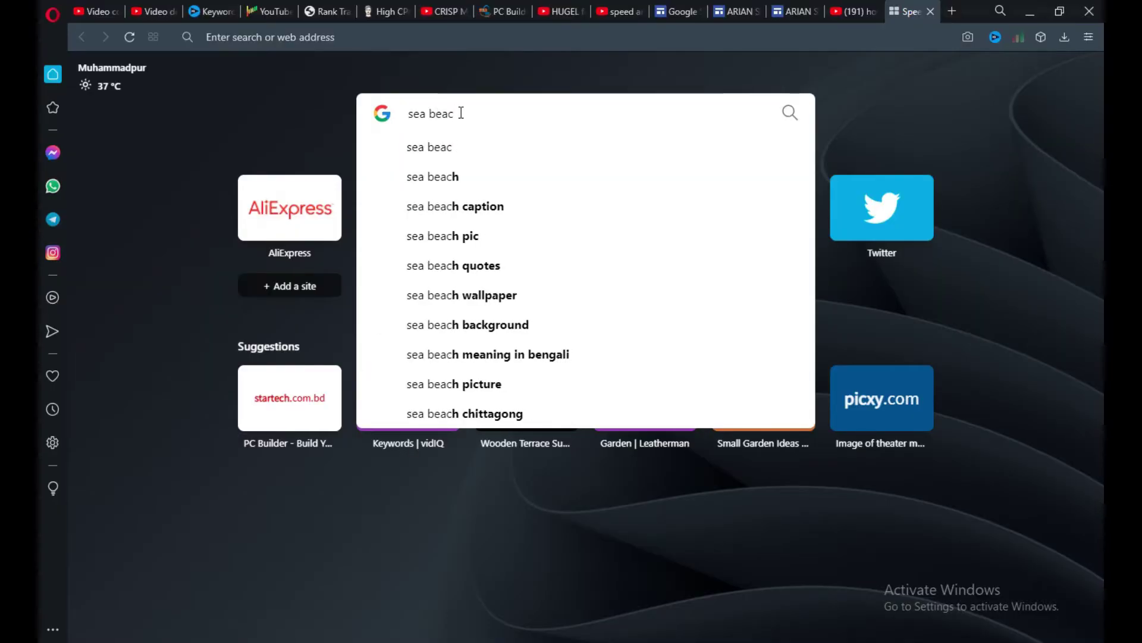
{"action": "type", "text": "h"}
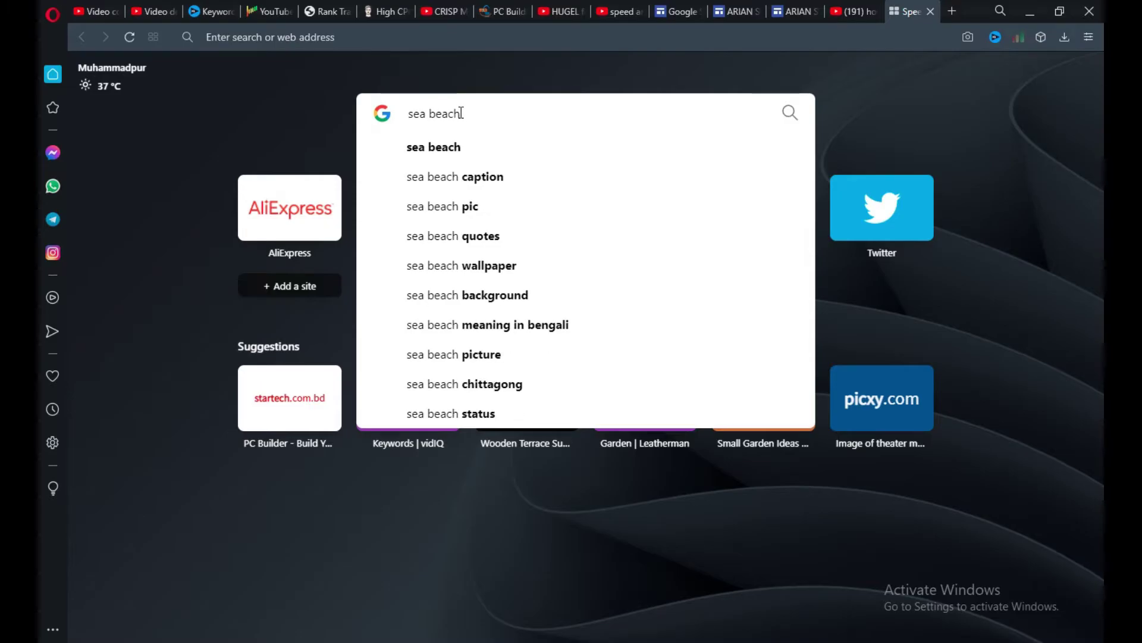
{"action": "type", "text": " pic"}
{"action": "key", "text": "Return"}
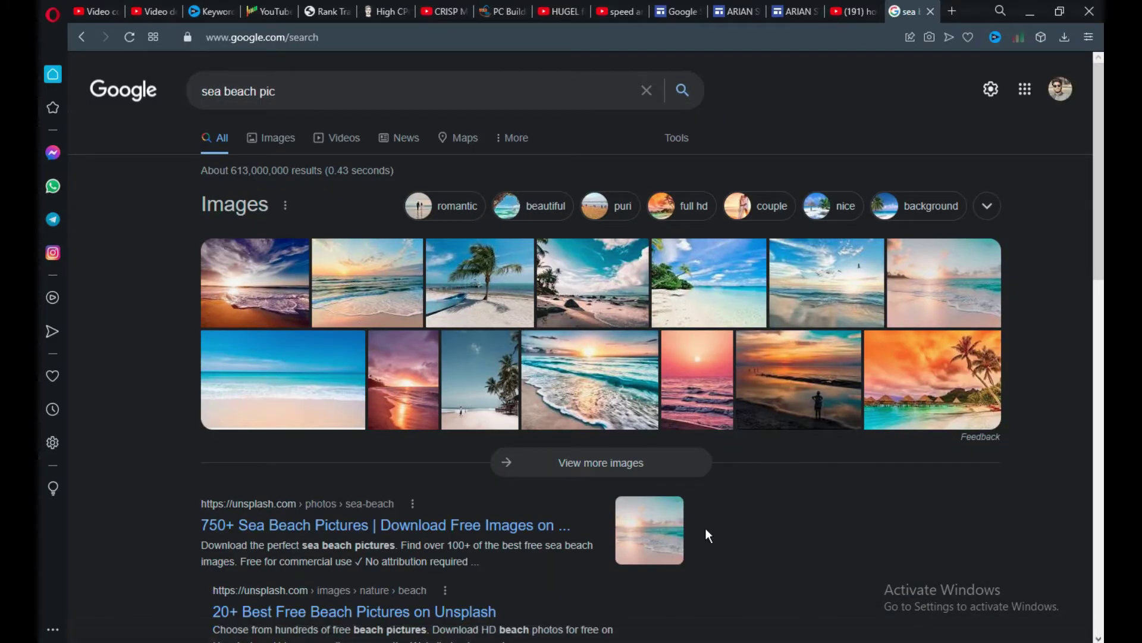
- Open the sunset beach photo in the image results and filter the images to Large size
{"action": "left_click", "coordinate": [383, 293]}
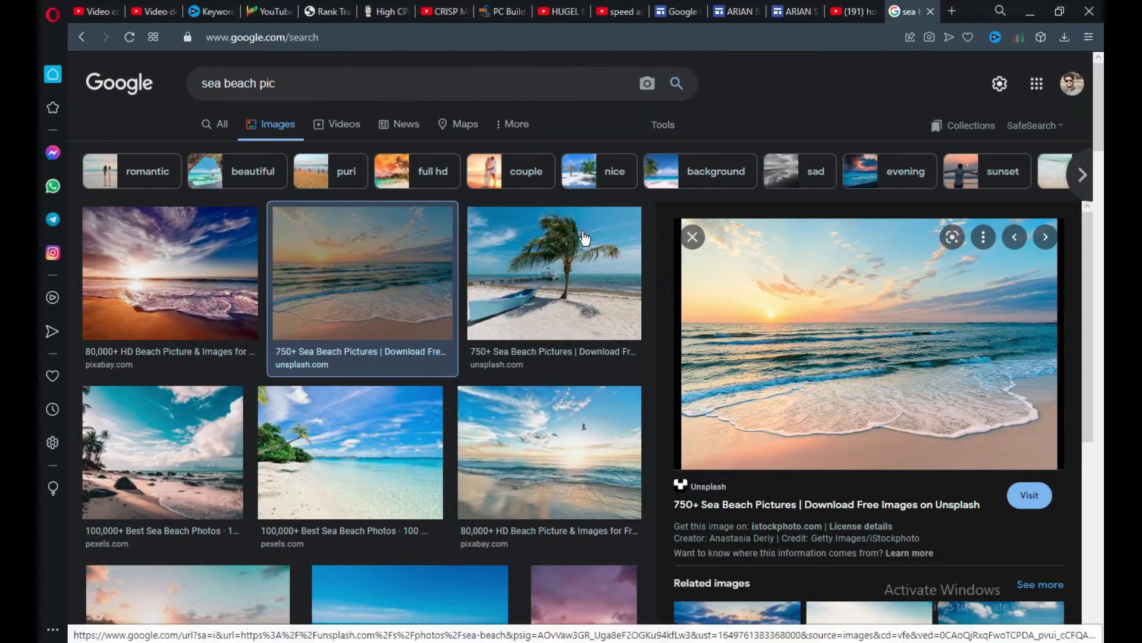
{"action": "left_click", "coordinate": [663, 124]}
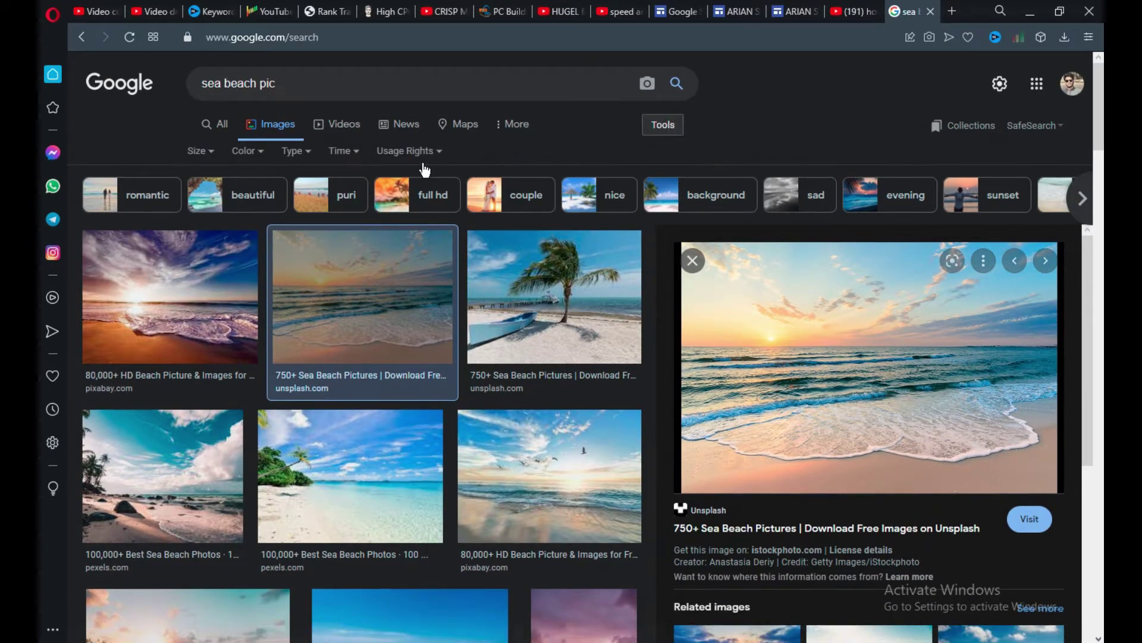
{"action": "left_click", "coordinate": [210, 153]}
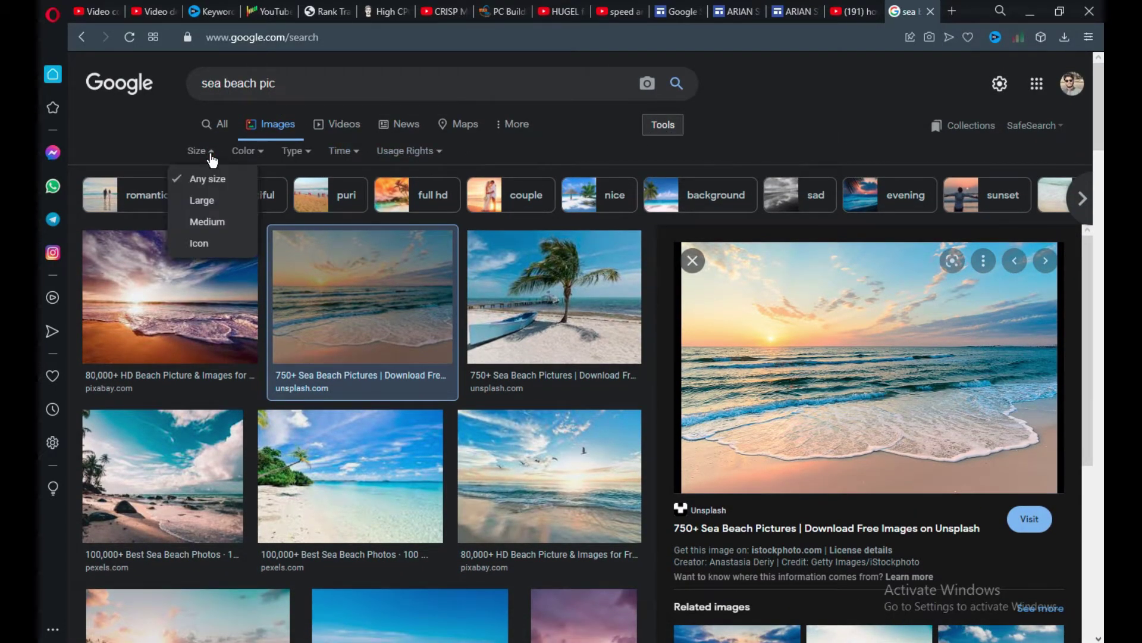
{"action": "left_click", "coordinate": [210, 203]}
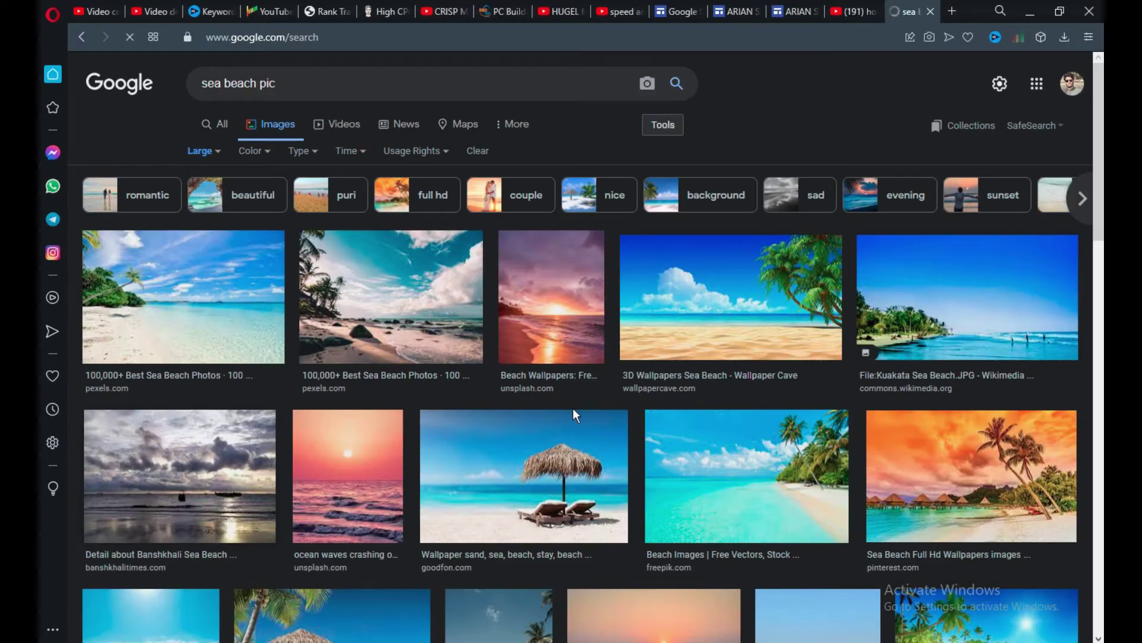
- Find the dusk beach photo from Unsplash in the image results and copy the image
{"action": "scroll", "coordinate": [346, 352], "scroll_direction": "down", "scroll_amount": 3}
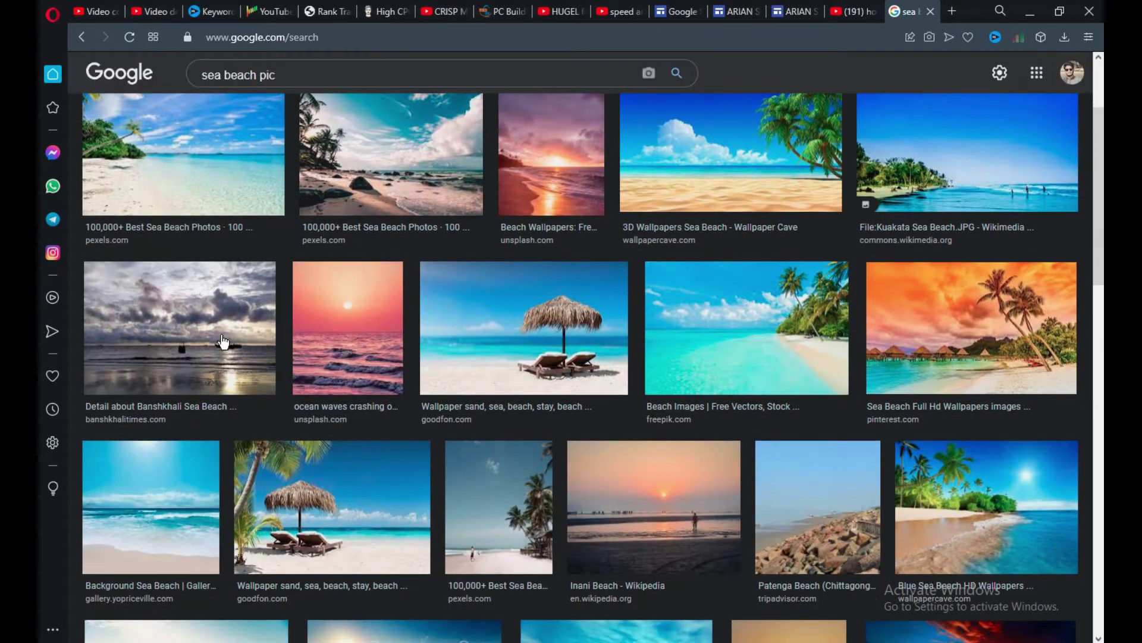
{"action": "scroll", "coordinate": [192, 338], "scroll_direction": "down", "scroll_amount": 3}
{"action": "scroll", "coordinate": [605, 300], "scroll_direction": "down", "scroll_amount": 8}
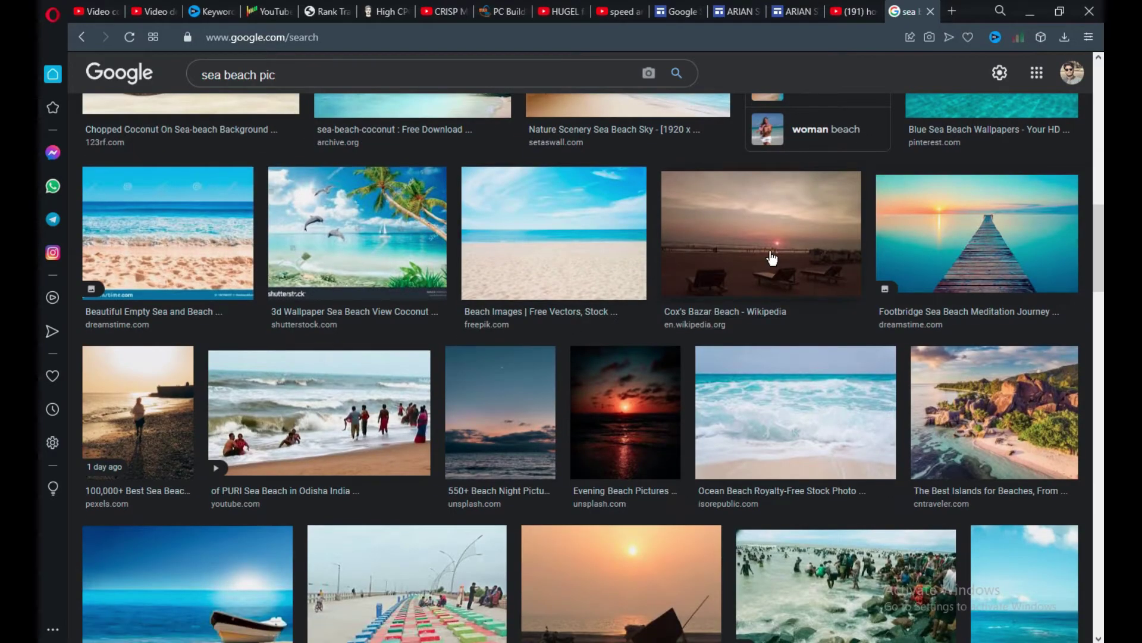
{"action": "left_click", "coordinate": [500, 413]}
{"action": "right_click", "coordinate": [839, 267]}
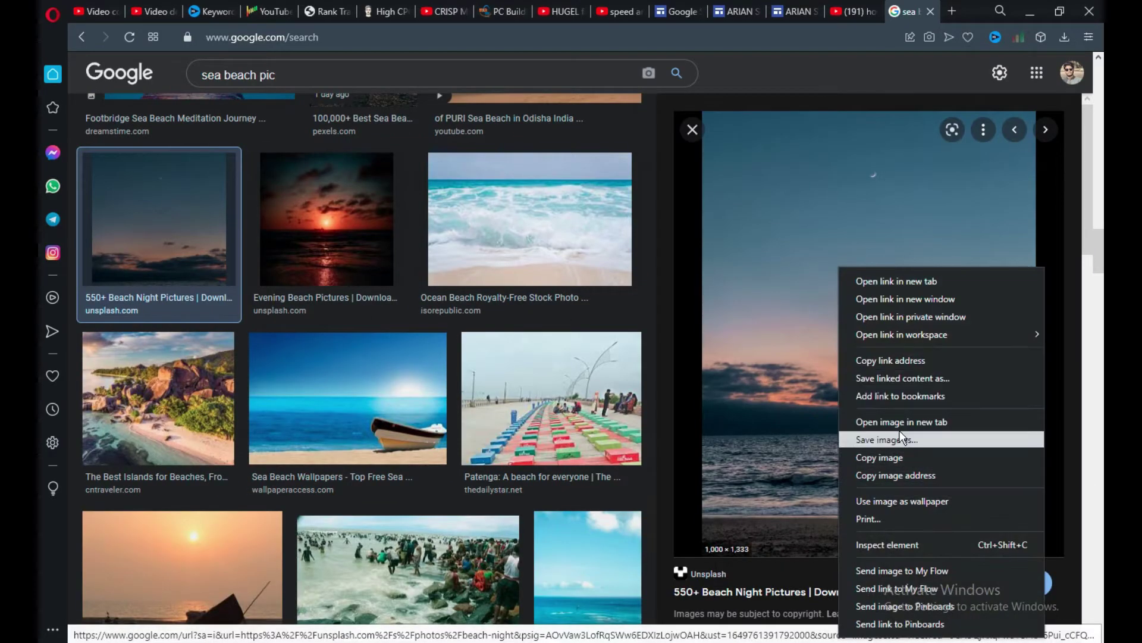
{"action": "left_click", "coordinate": [869, 456]}
- Switch to Illustrator, paste the copied beach photo, and move it so its bottom edge meets the artboard's bottom edge
{"action": "key", "text": "alt+Tab"}
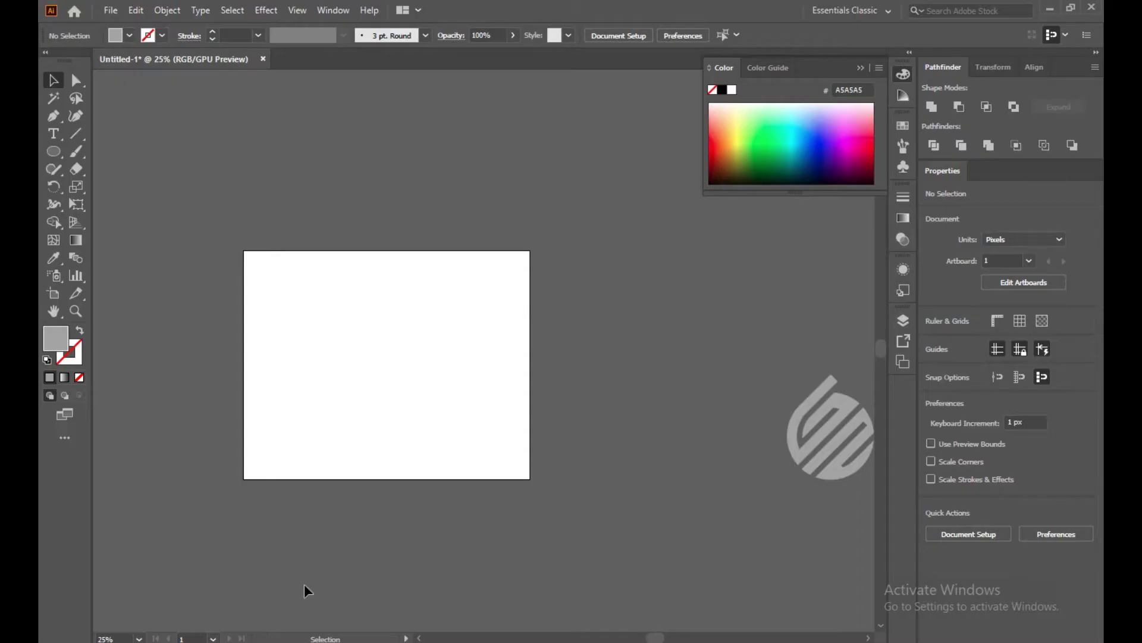
{"action": "key", "text": "ctrl+v"}
{"action": "left_click_drag", "start_coordinate": [486, 362], "coordinate": [376, 314]}
{"action": "left_click", "coordinate": [509, 356]}
- Resize the artboard to 1000 × 1333 px so its edges match the beach photo, and deselect everything
{"action": "left_click", "coordinate": [53, 293]}
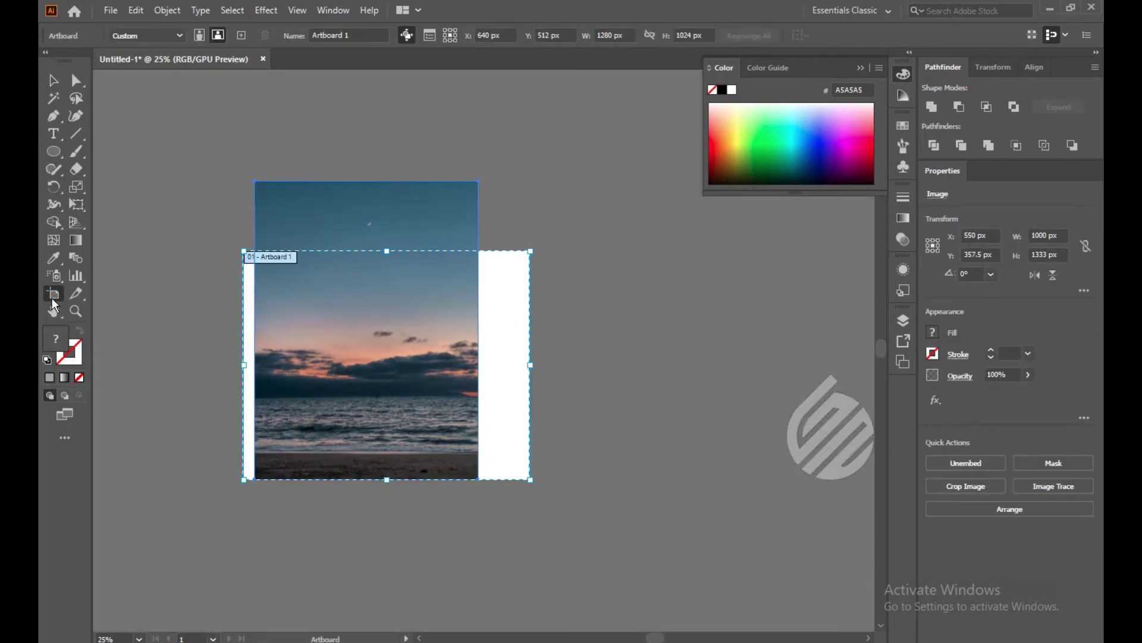
{"action": "left_click_drag", "start_coordinate": [388, 249], "coordinate": [387, 181]}
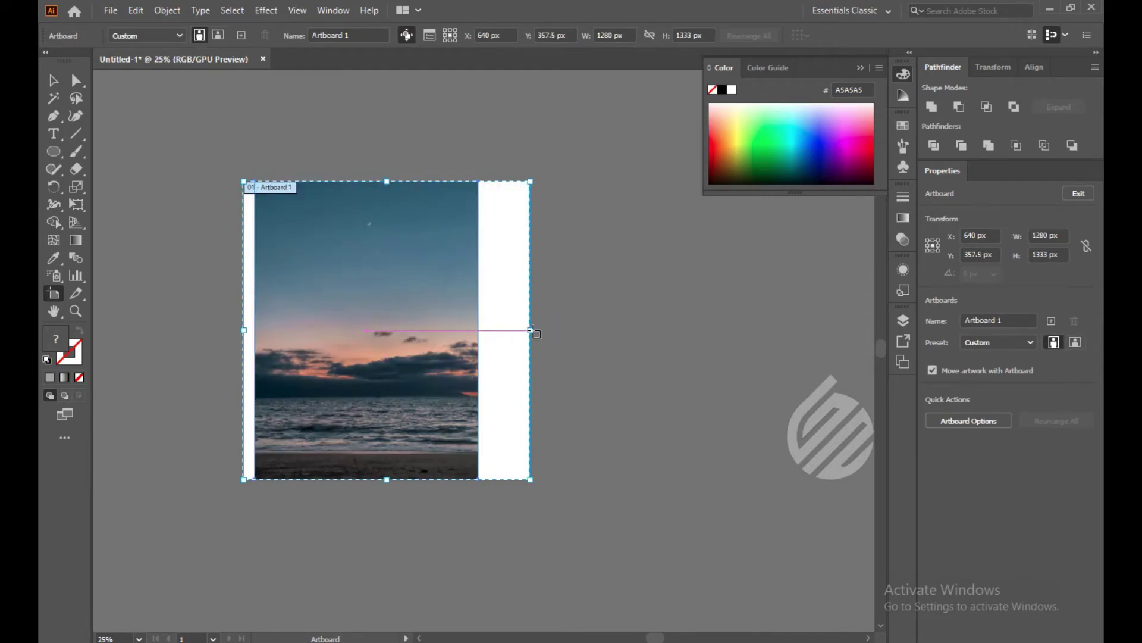
{"action": "left_click_drag", "start_coordinate": [532, 331], "coordinate": [478, 334]}
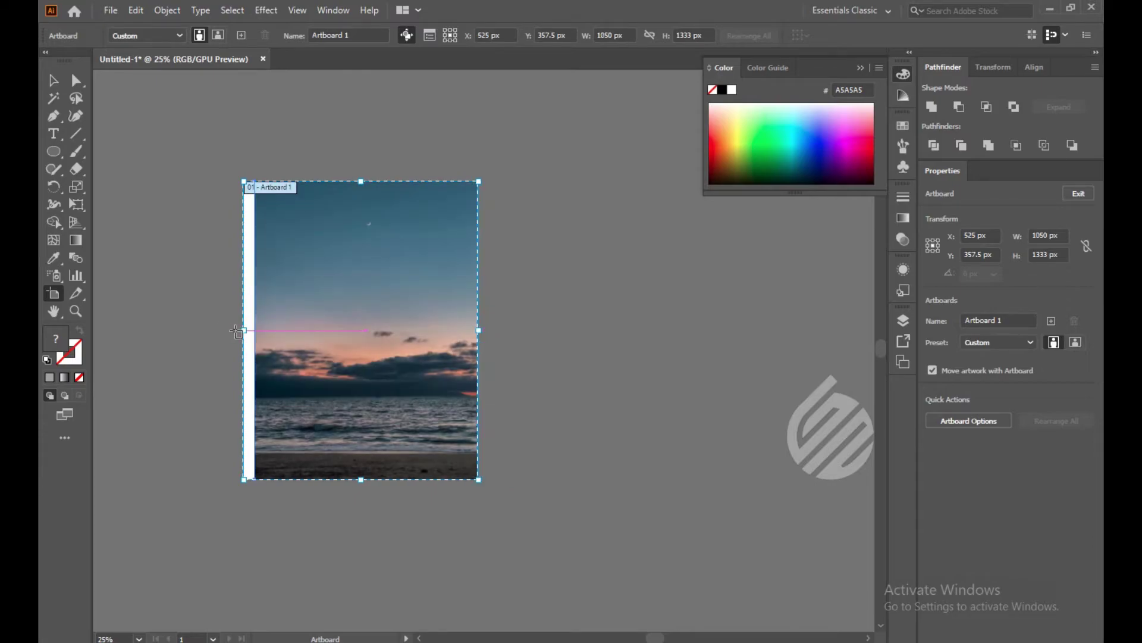
{"action": "left_click_drag", "start_coordinate": [244, 331], "coordinate": [255, 328]}
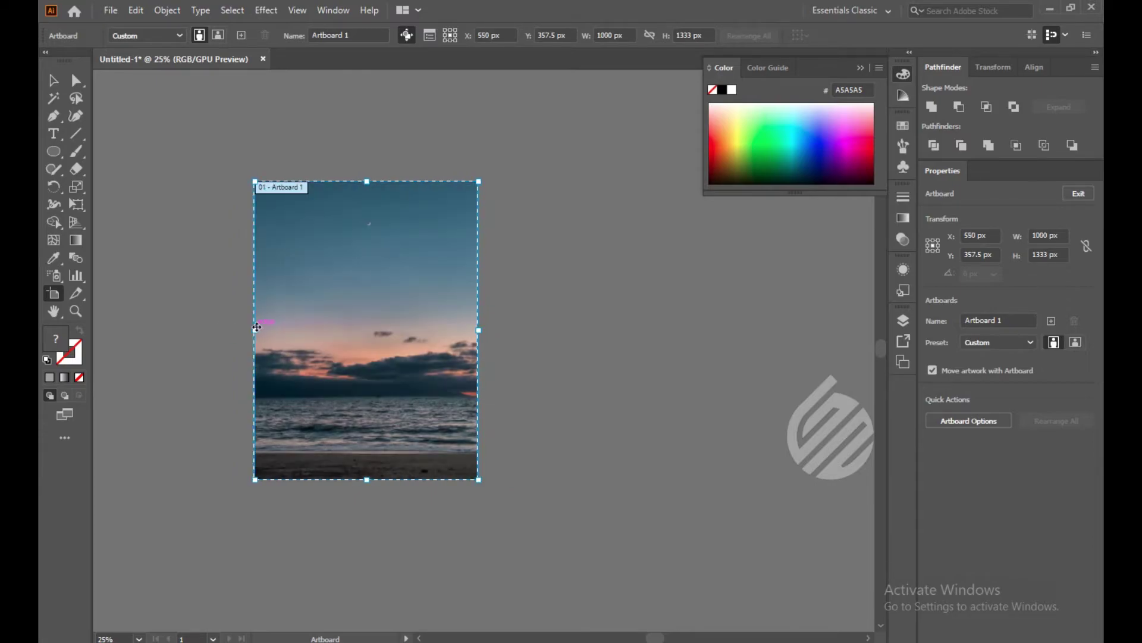
{"action": "left_click", "coordinate": [567, 316]}
{"action": "left_click", "coordinate": [53, 80]}
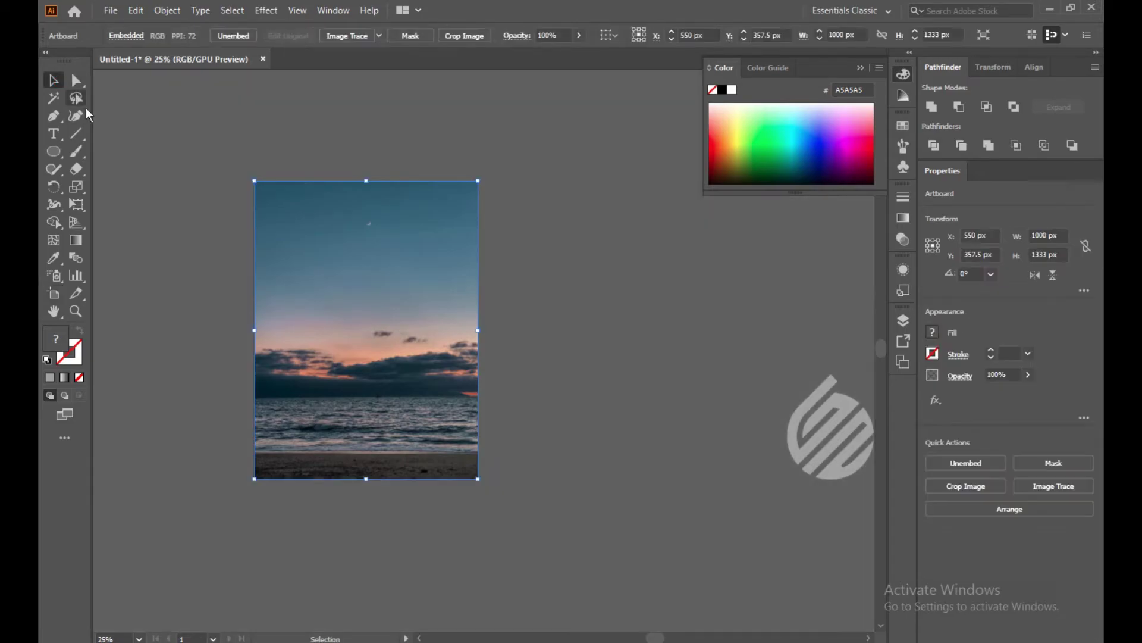
{"action": "left_click", "coordinate": [220, 174]}
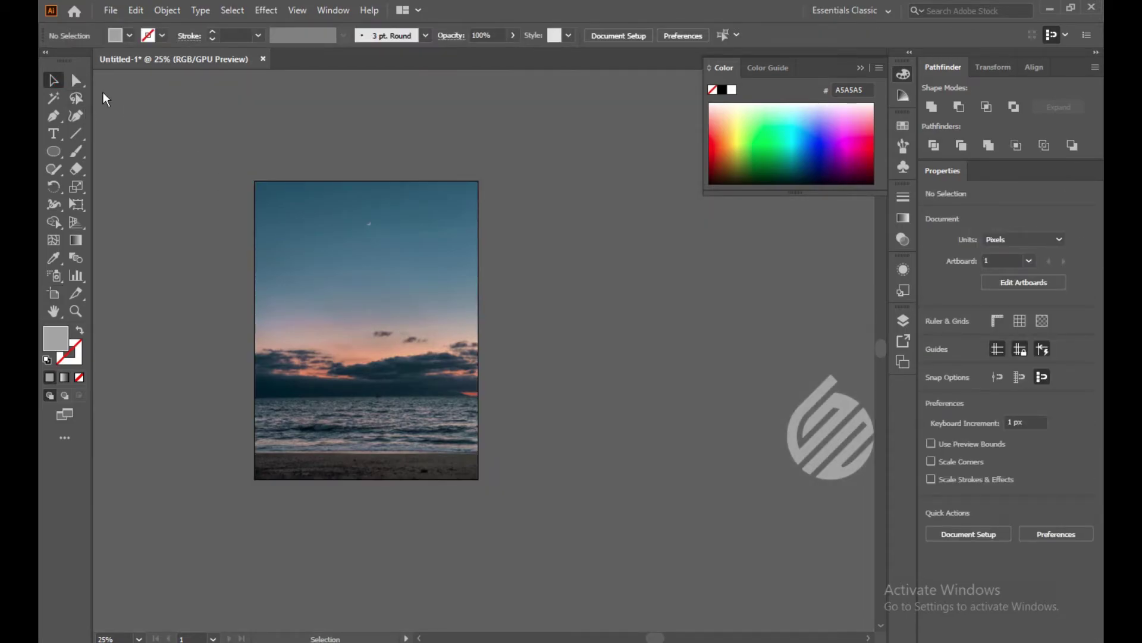
- Draw a 1000 × 1333 px rectangle exactly covering the beach photo and fill it with black 000000
{"action": "left_click_drag", "start_coordinate": [53, 151], "coordinate": [84, 151]}
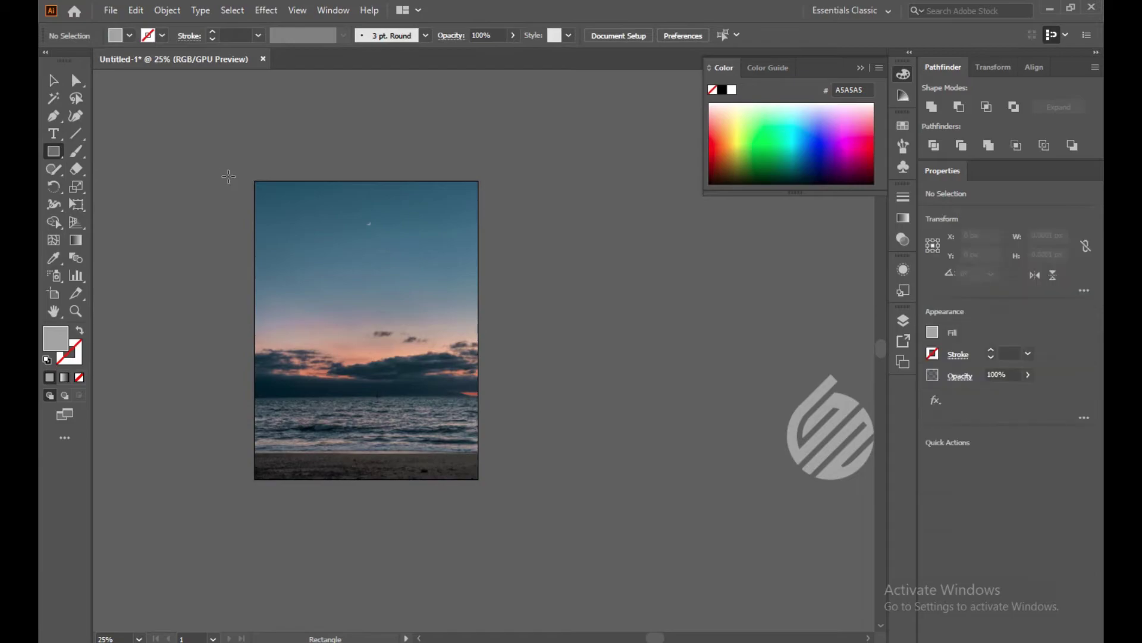
{"action": "left_click_drag", "start_coordinate": [253, 180], "coordinate": [479, 481]}
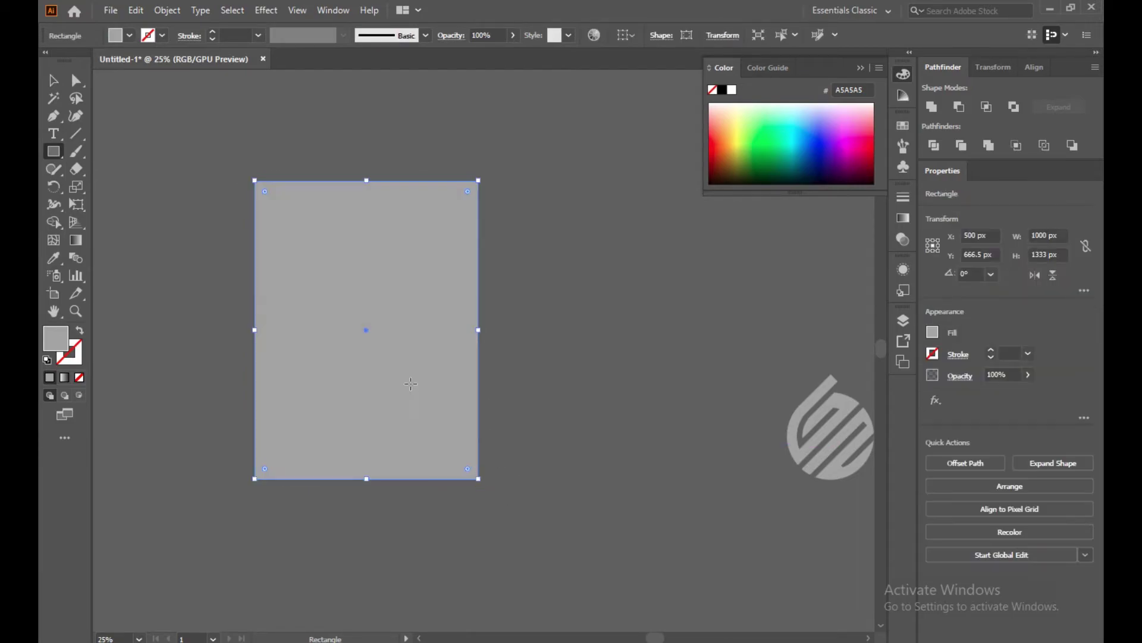
{"action": "double_click", "coordinate": [54, 348]}
{"action": "left_click", "coordinate": [407, 422]}
{"action": "left_click", "coordinate": [727, 236]}
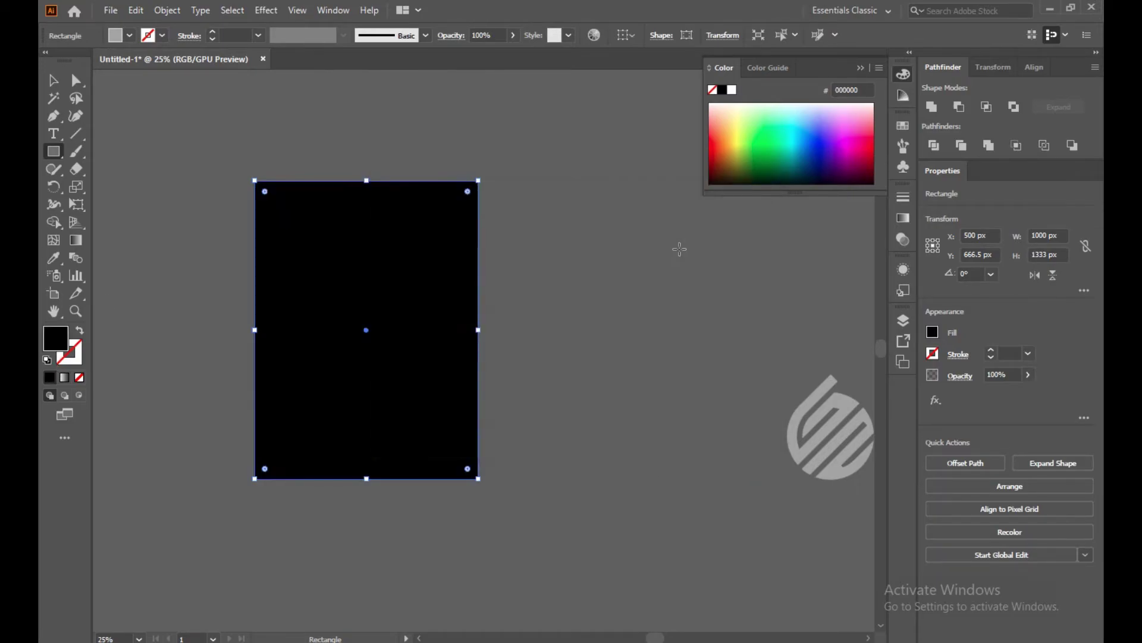
- Move the black rectangle off the photo to its right, and group all the gray logo shapes
{"action": "left_click", "coordinate": [56, 82]}
{"action": "left_click_drag", "start_coordinate": [349, 304], "coordinate": [614, 326]}
{"action": "left_click", "coordinate": [856, 424]}
{"action": "right_click", "coordinate": [856, 420]}
{"action": "left_click", "coordinate": [780, 376]}
{"action": "left_click", "coordinate": [858, 467]}
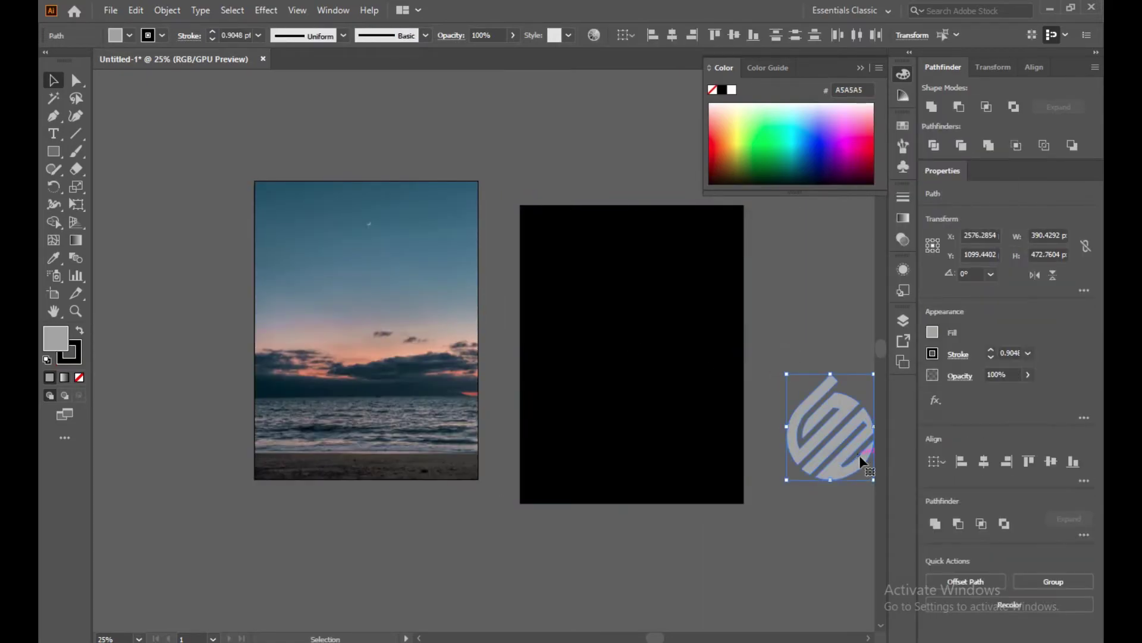
{"action": "key", "text": "ctrl+g"}
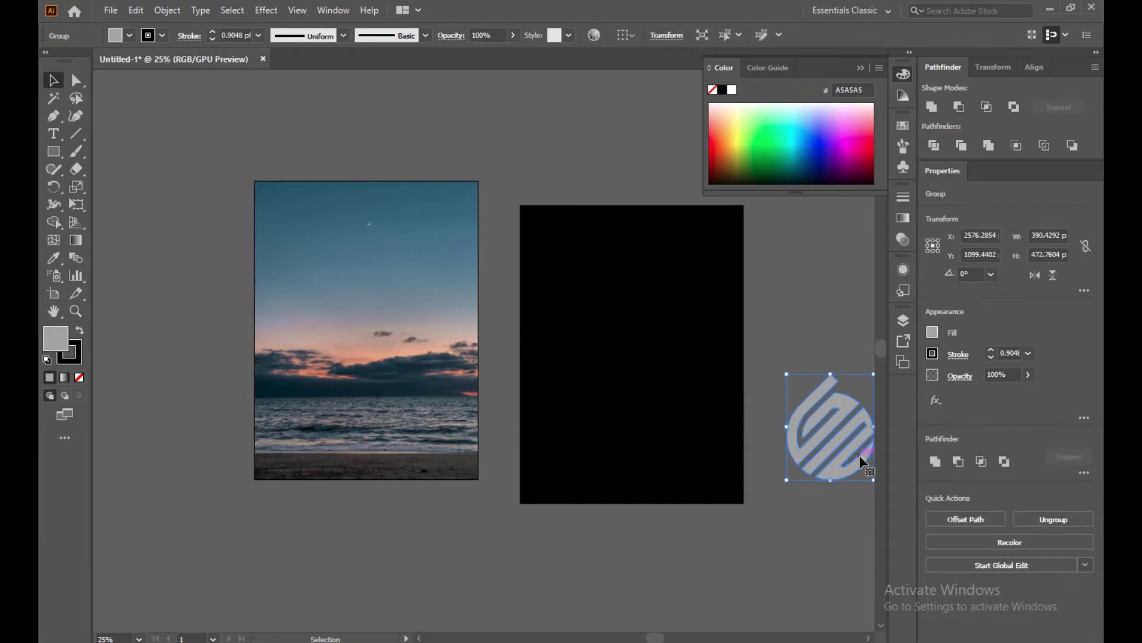
- Bring the logo group to the front and place it near the middle of the black rectangle
{"action": "left_click", "coordinate": [799, 348]}
{"action": "right_click", "coordinate": [838, 459]}
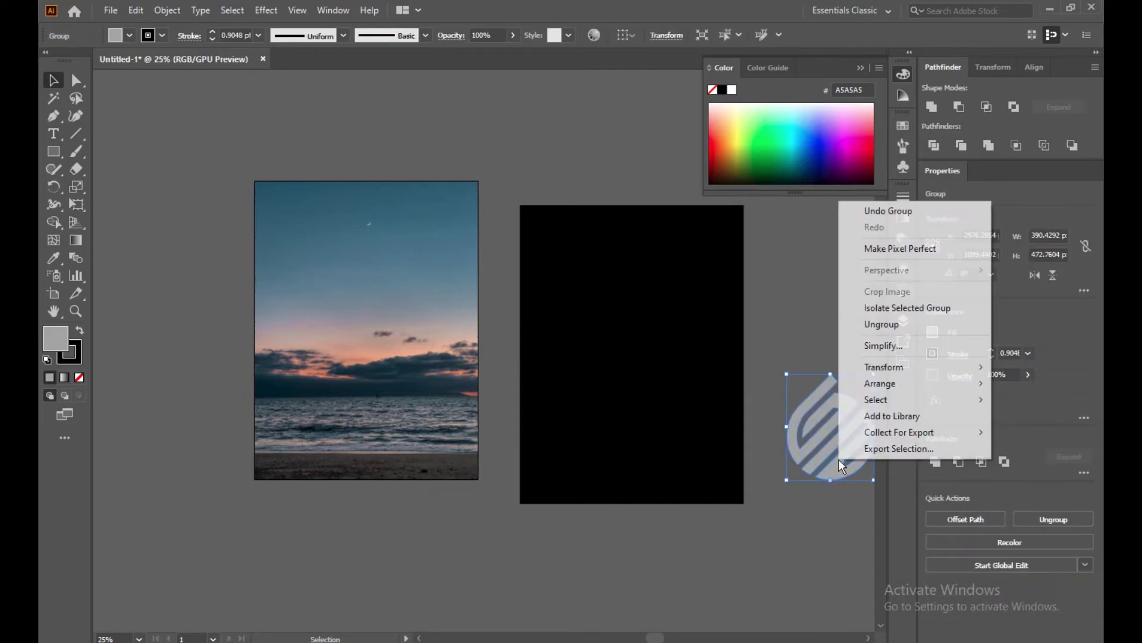
{"action": "mouse_move", "coordinate": [888, 388]}
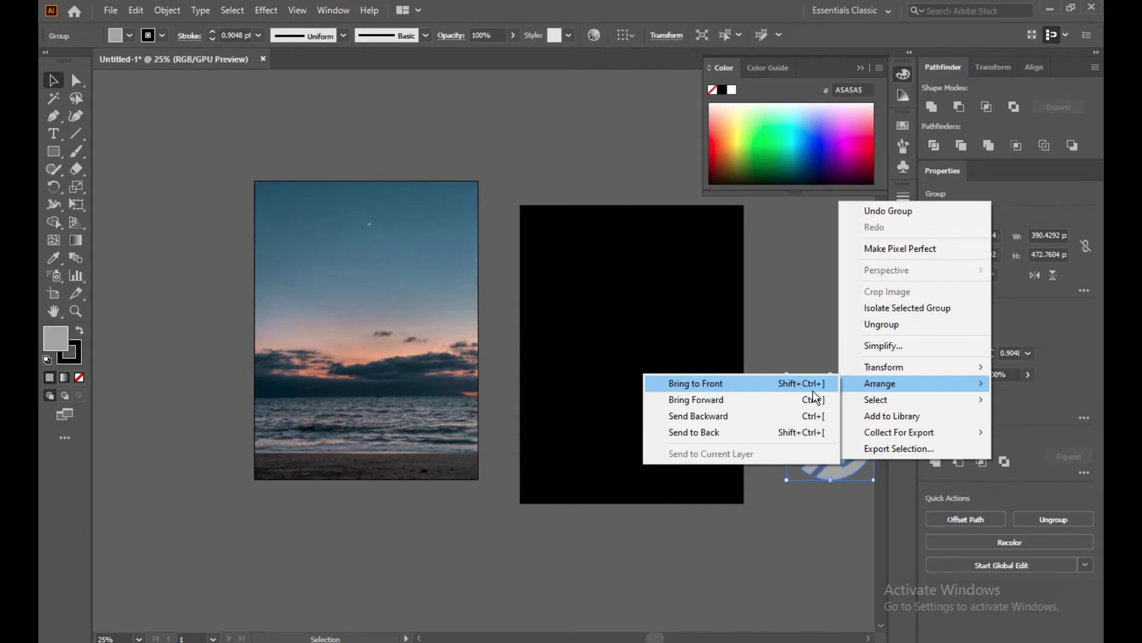
{"action": "left_click", "coordinate": [791, 384]}
{"action": "left_click_drag", "start_coordinate": [855, 454], "coordinate": [648, 375]}
{"action": "left_click", "coordinate": [827, 359]}
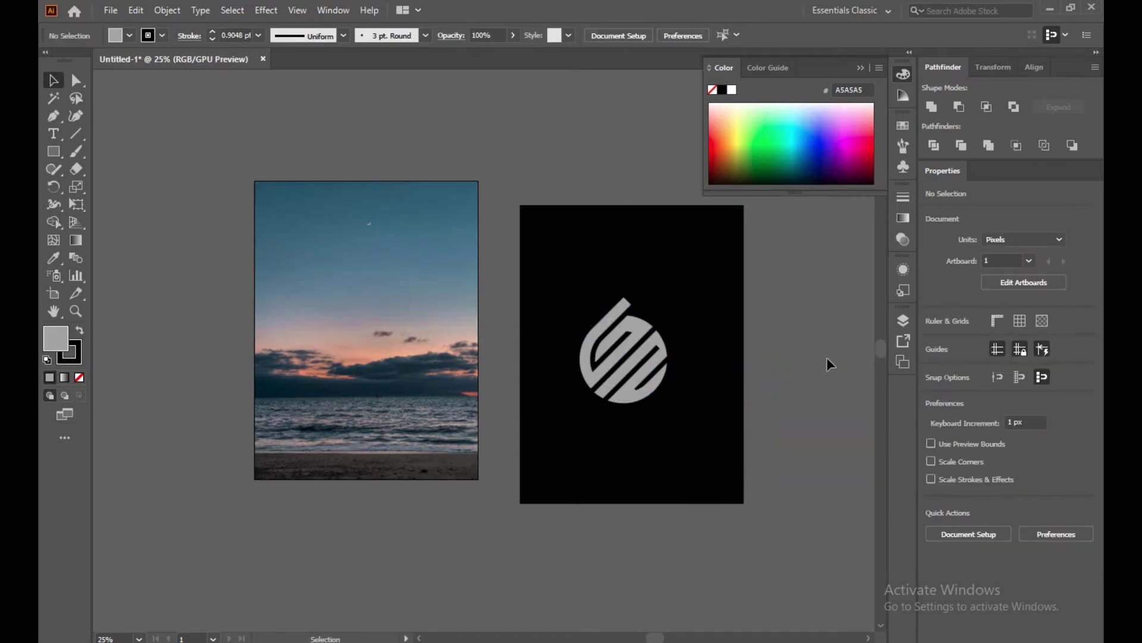
- Expand the logo group's fill and stroke, and try to unite its shapes with the Pathfinder
{"action": "left_click", "coordinate": [631, 366]}
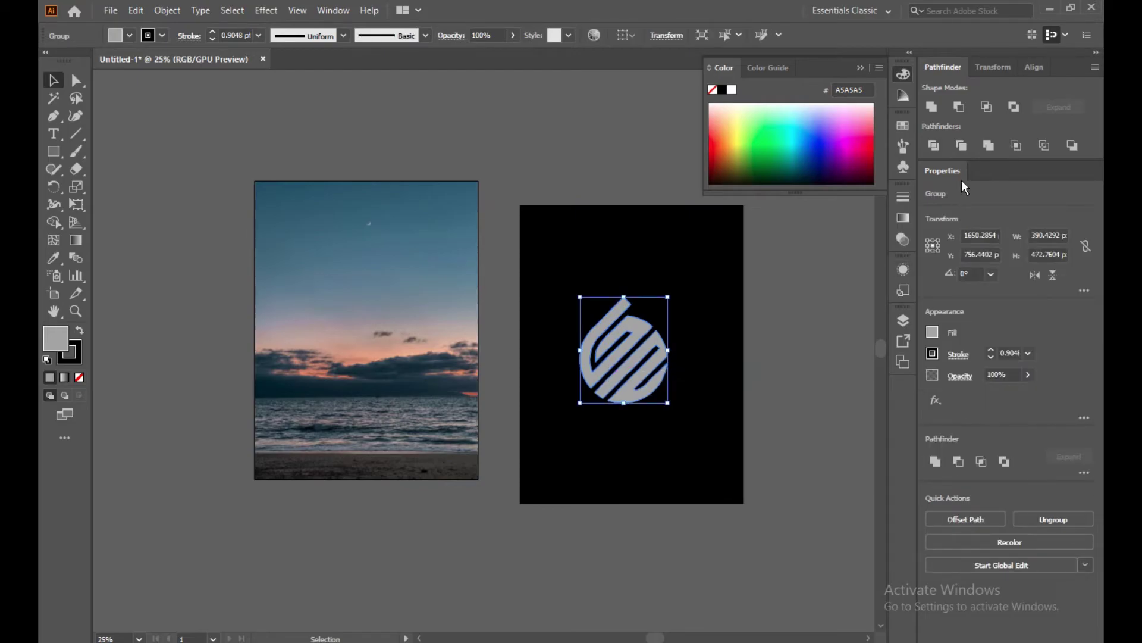
{"action": "left_click", "coordinate": [167, 10]}
{"action": "left_click", "coordinate": [182, 184]}
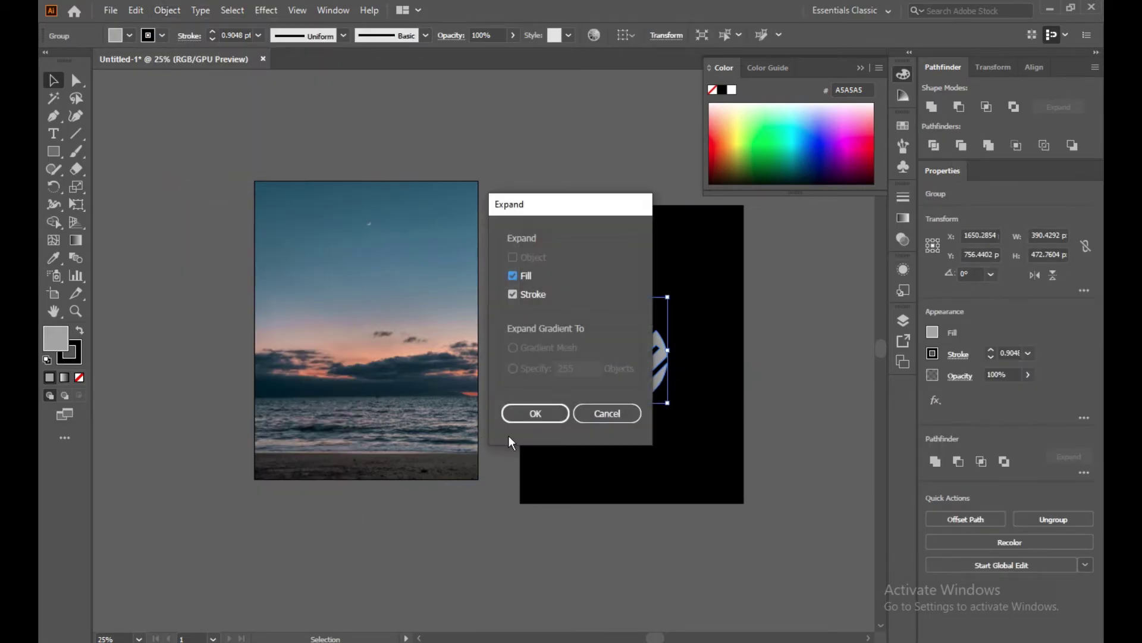
{"action": "left_click", "coordinate": [527, 414]}
{"action": "left_click", "coordinate": [931, 107]}
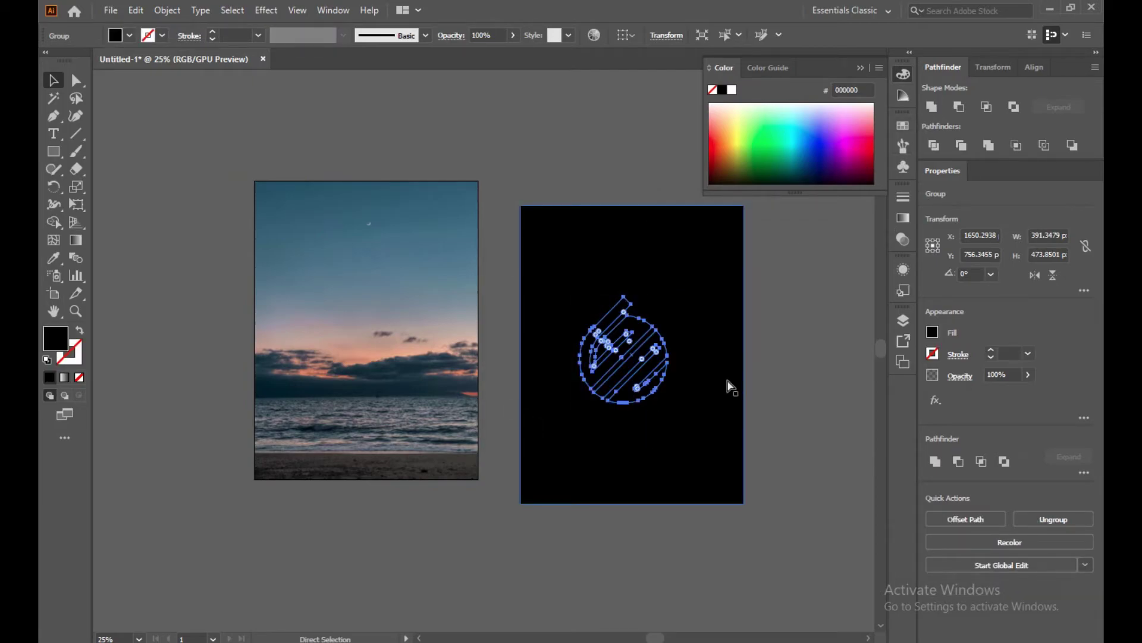
{"action": "left_click", "coordinate": [796, 374]}
- Move the expanded logo to the empty area left of the photo and unite its overlapping shapes
{"action": "left_click_drag", "start_coordinate": [649, 362], "coordinate": [183, 254]}
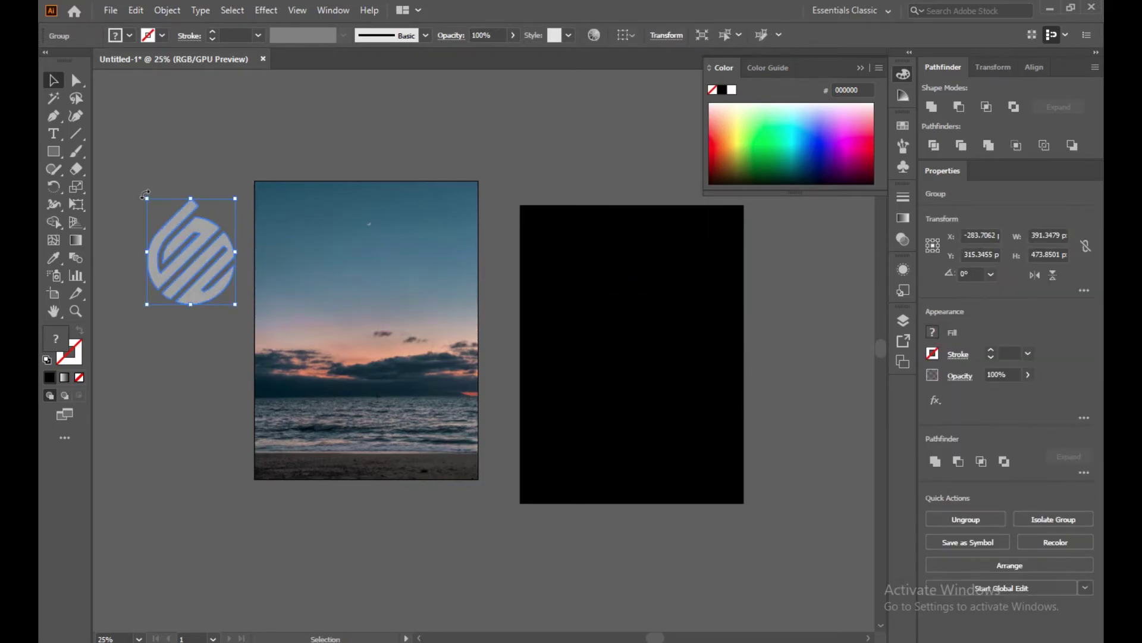
{"action": "left_click", "coordinate": [167, 10]}
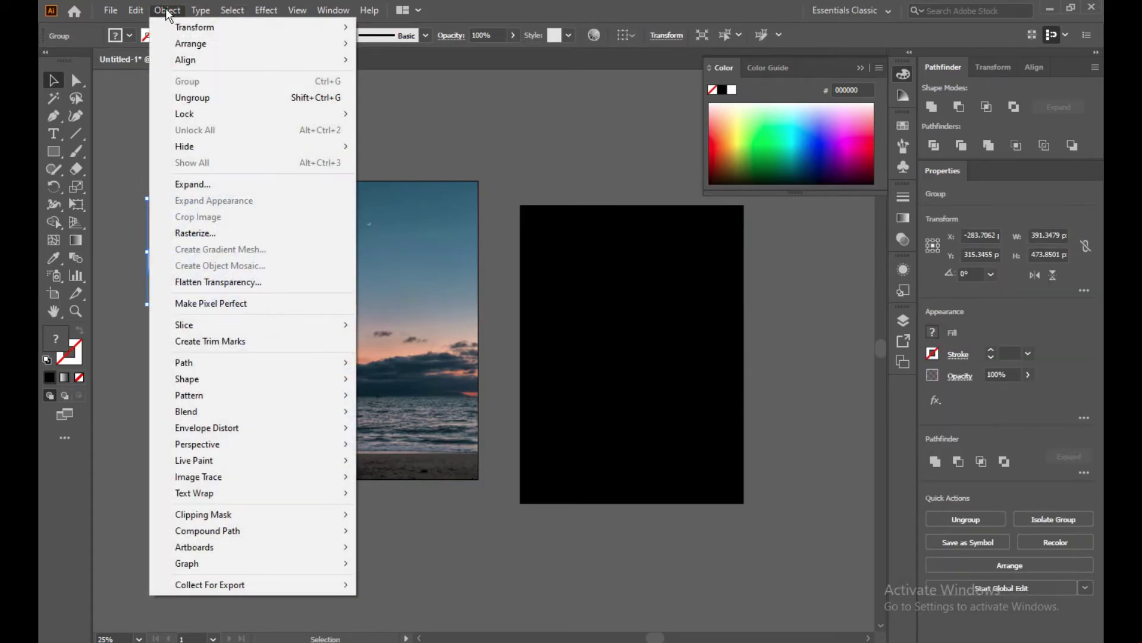
{"action": "left_click", "coordinate": [402, 212]}
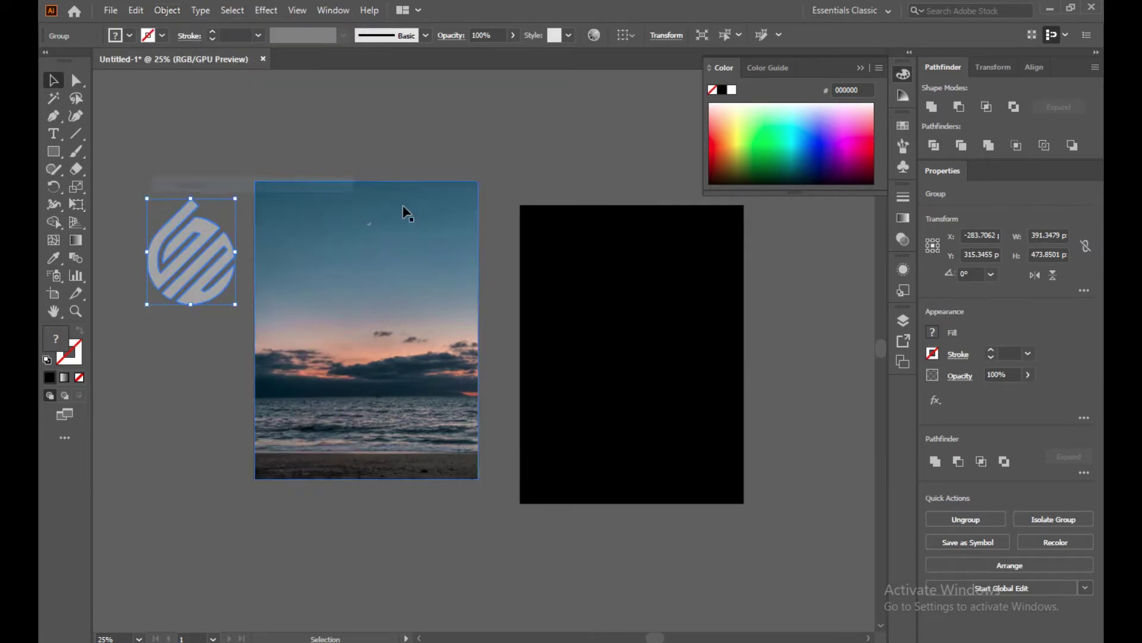
{"action": "left_click", "coordinate": [931, 106]}
{"action": "left_click", "coordinate": [505, 119]}
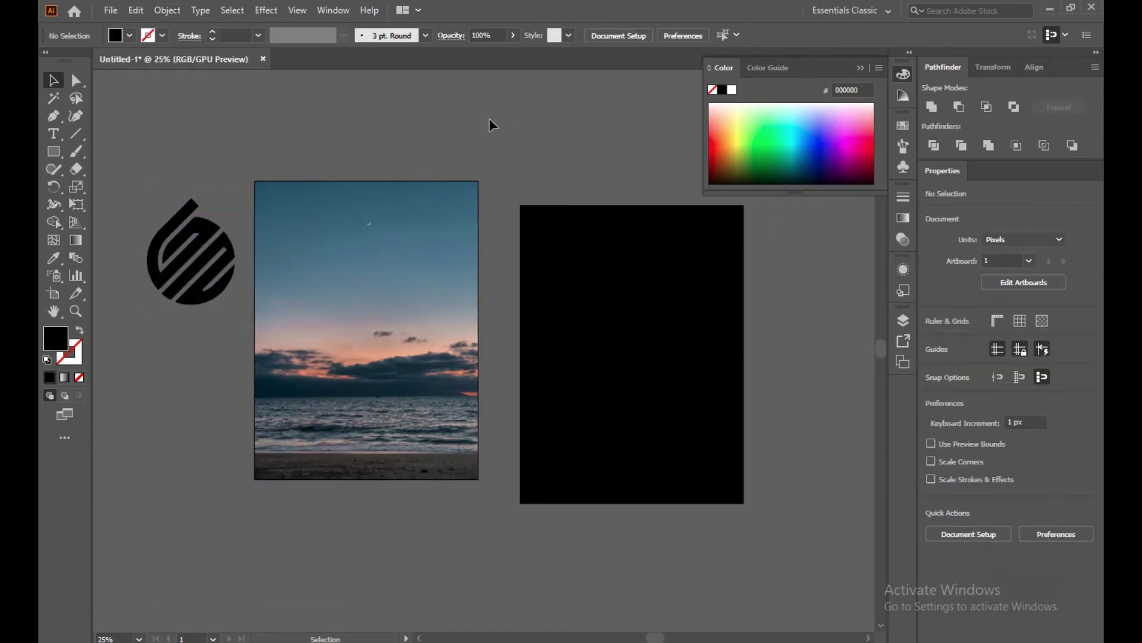
- Change the fill of the united logo to gray 9E9B9B and deselect it
{"action": "left_click", "coordinate": [158, 254]}
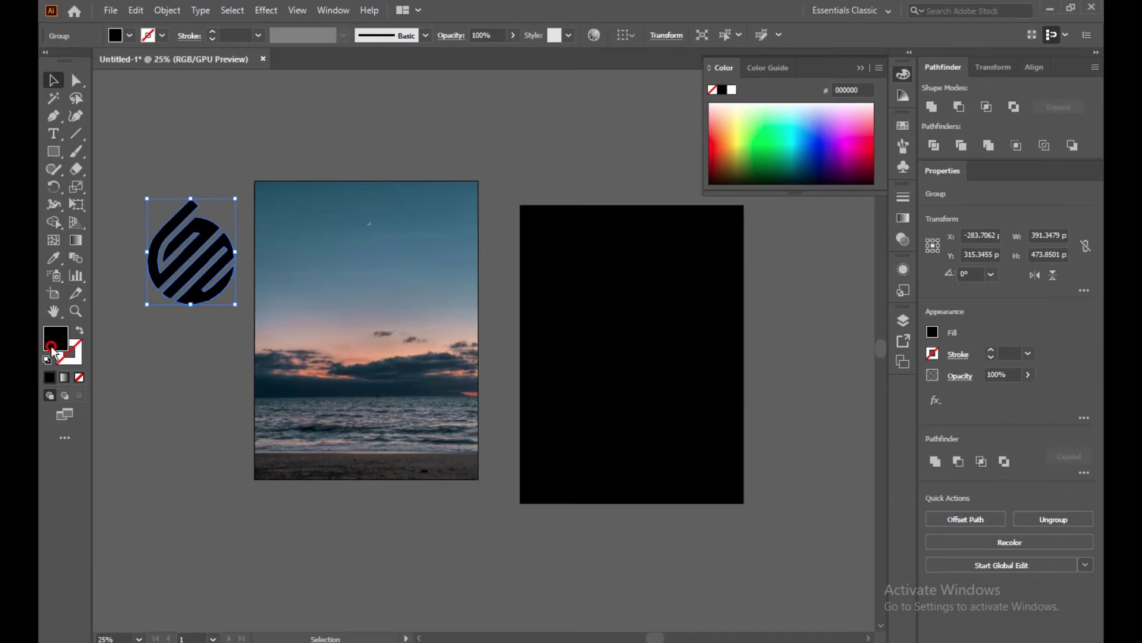
{"action": "double_click", "coordinate": [53, 351]}
{"action": "left_click", "coordinate": [381, 300]}
{"action": "left_click", "coordinate": [733, 233]}
{"action": "left_click", "coordinate": [852, 264]}
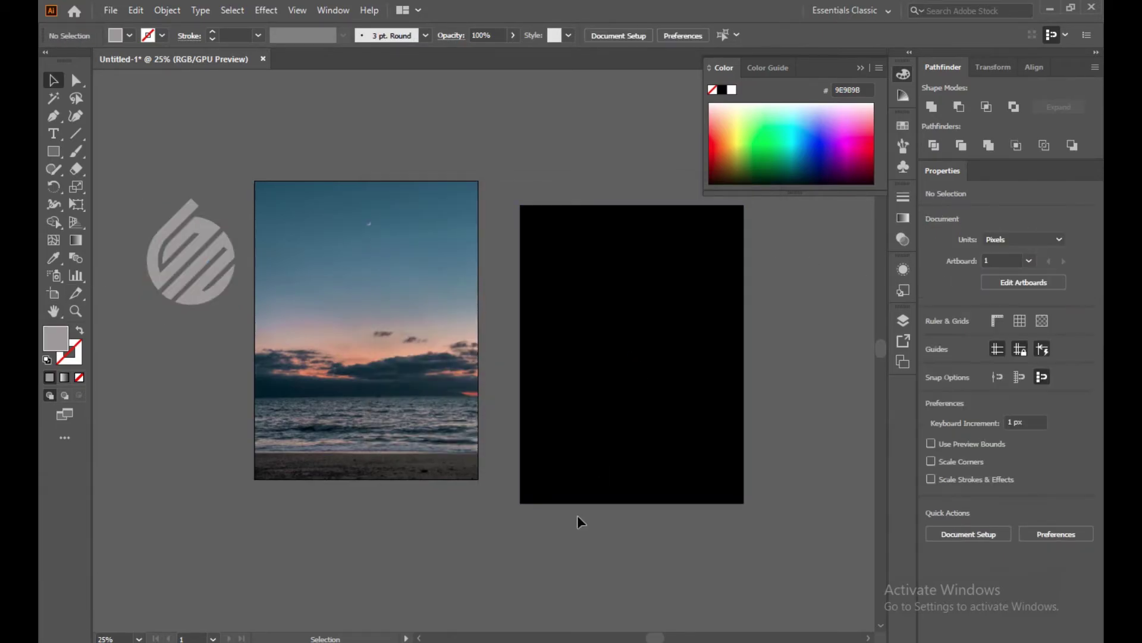
- Place the logo on the black rectangle and change its fill to off-white E0DADA
{"action": "left_click_drag", "start_coordinate": [207, 280], "coordinate": [648, 362]}
{"action": "left_click", "coordinate": [798, 380]}
{"action": "left_click", "coordinate": [628, 372]}
{"action": "double_click", "coordinate": [58, 348]}
{"action": "type", "text": "E0DADA"}
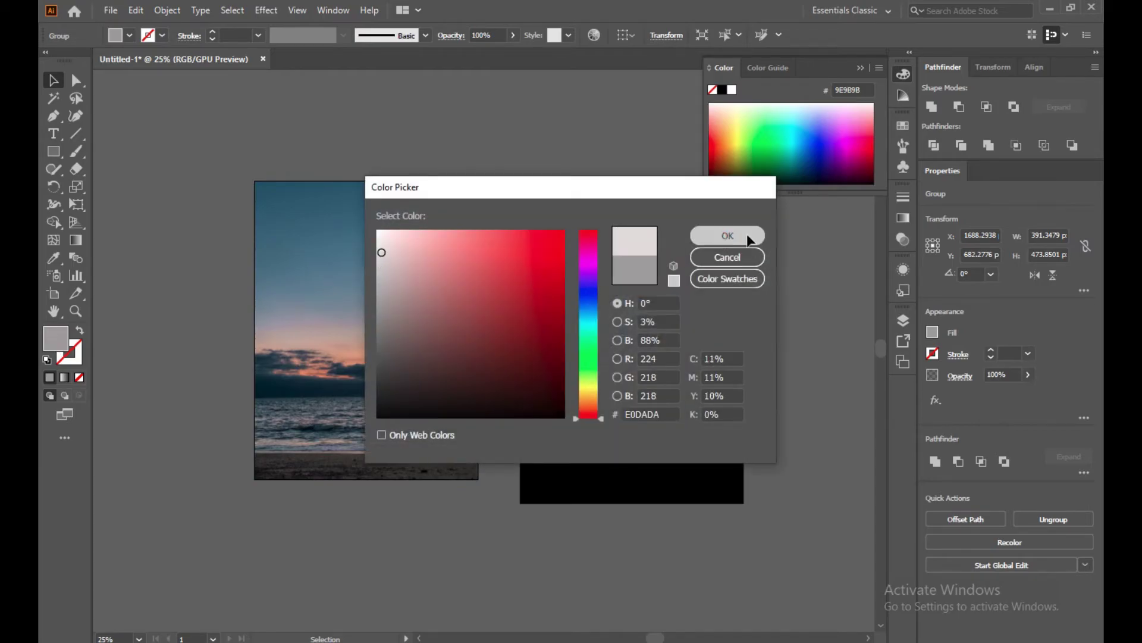
{"action": "left_click", "coordinate": [728, 235]}
{"action": "left_click", "coordinate": [833, 246]}
- Move the black rectangle together with the logo so they exactly cover the beach photo
{"action": "left_click_drag", "start_coordinate": [556, 160], "coordinate": [437, 425]}
{"action": "left_click", "coordinate": [678, 451]}
- Select all the artwork on the artboard and set its opacity to 70%
{"action": "left_click_drag", "start_coordinate": [248, 179], "coordinate": [510, 532]}
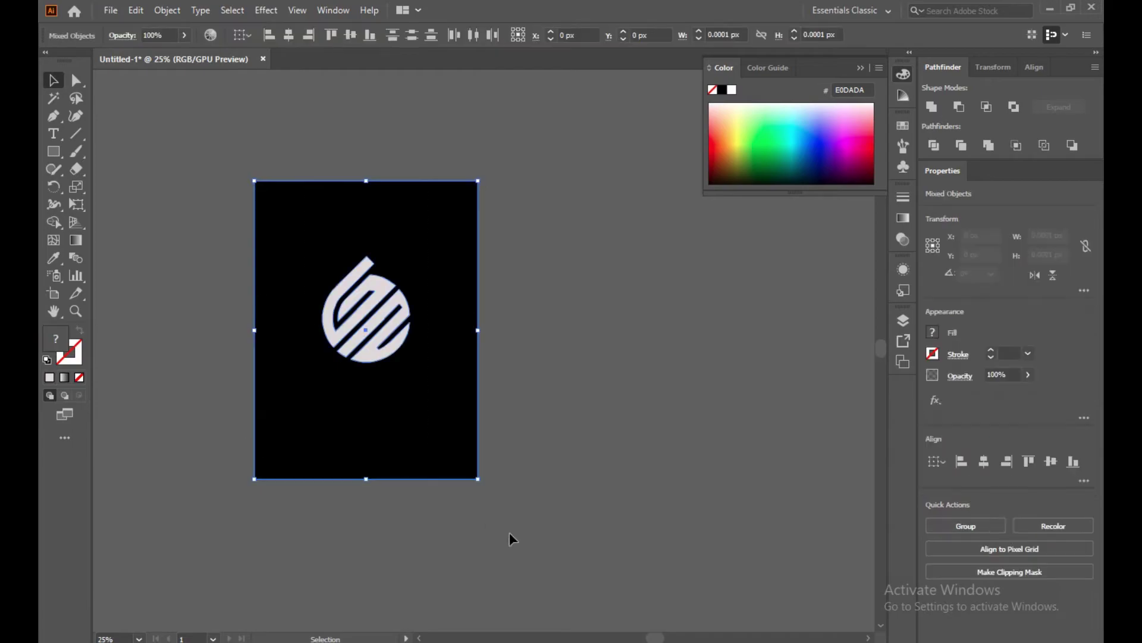
{"action": "left_click", "coordinate": [903, 198]}
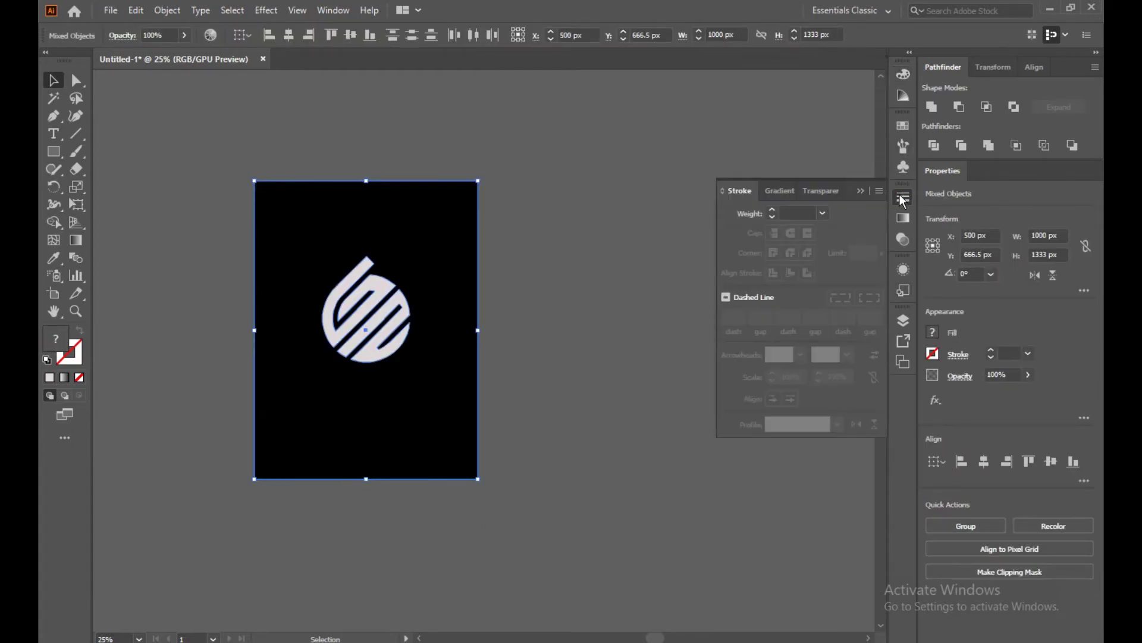
{"action": "left_click", "coordinate": [815, 200]}
{"action": "left_click", "coordinate": [836, 213]}
{"action": "key", "text": "BackSpace"}
{"action": "key", "text": "BackSpace"}
{"action": "key", "text": "BackSpace"}
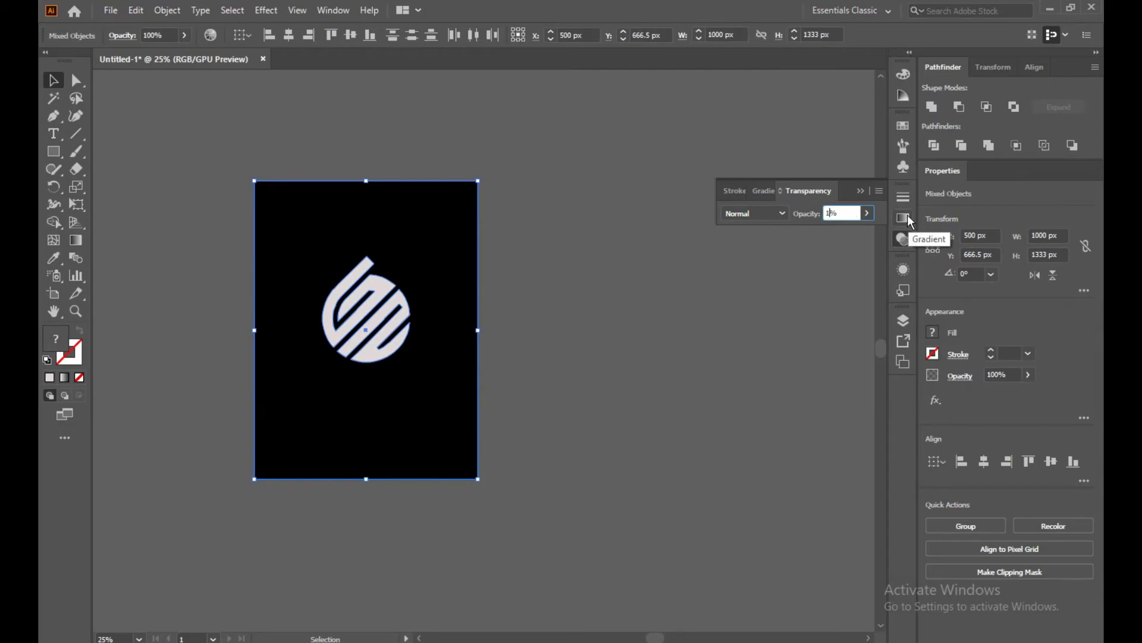
{"action": "type", "text": "70"}
{"action": "key", "text": "Return"}
{"action": "left_click", "coordinate": [635, 380]}
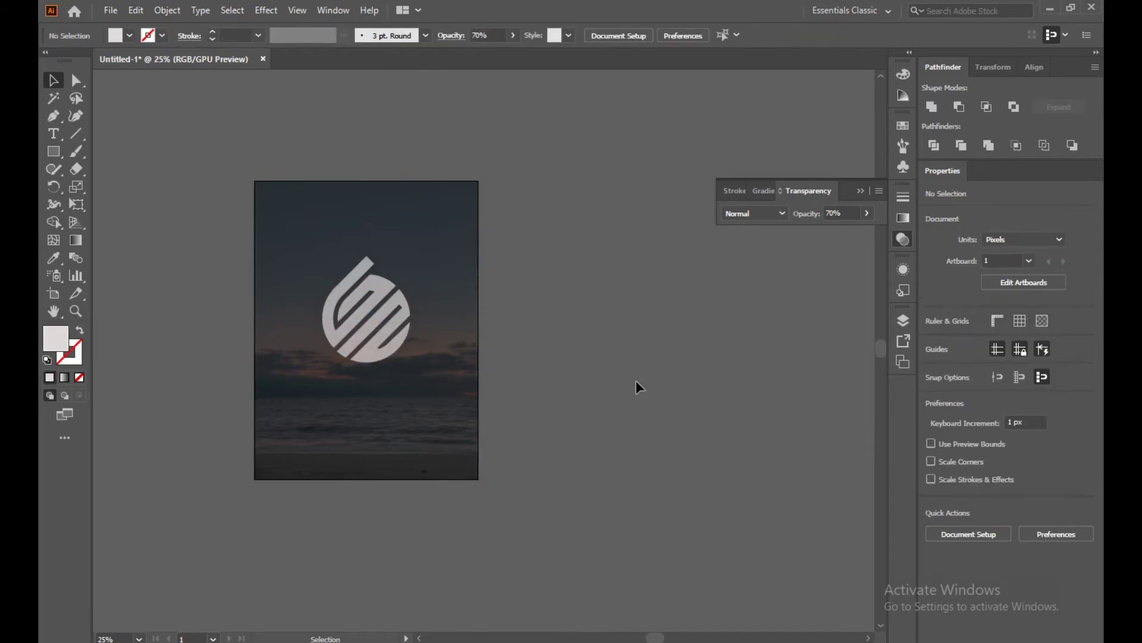
- Scale the logo down to about 309 × 375 px, keeping it horizontally centred slightly above the photo's middle
{"action": "left_click", "coordinate": [386, 345]}
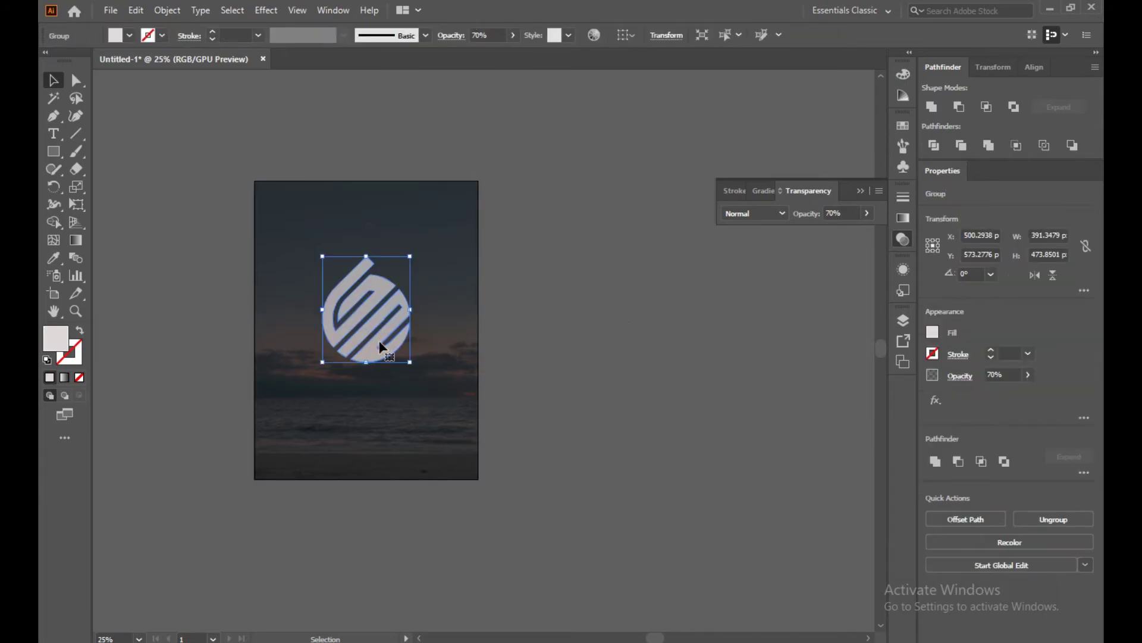
{"action": "left_click_drag", "start_coordinate": [409, 362], "coordinate": [373, 313]}
{"action": "left_click", "coordinate": [520, 363]}
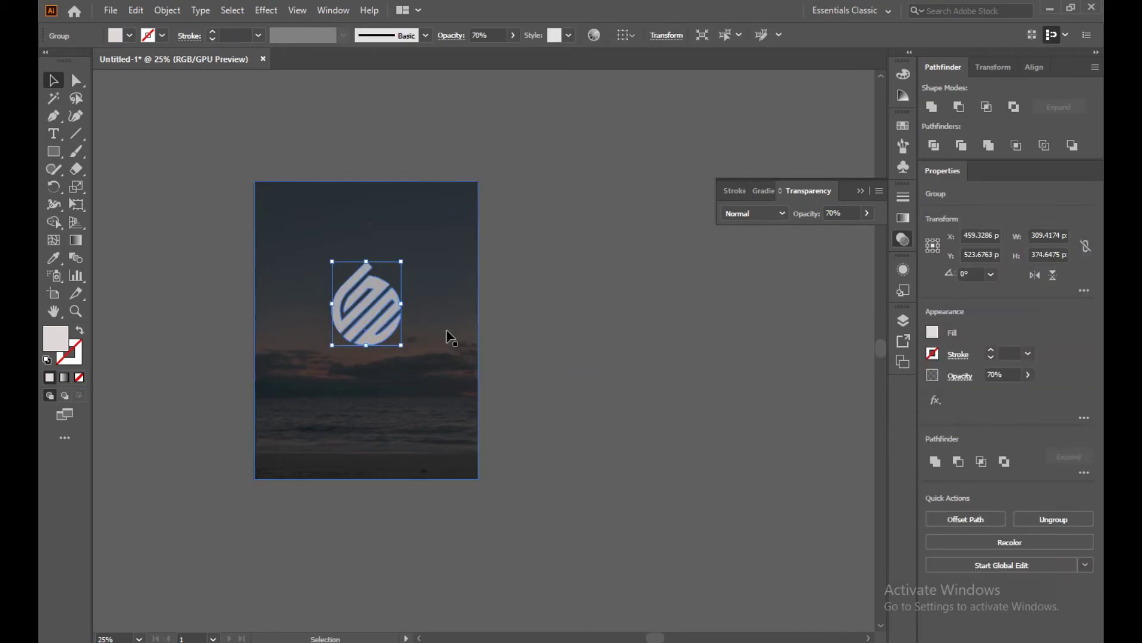
{"action": "scroll", "coordinate": [326, 413], "scroll_direction": "up", "scroll_amount": 3}
{"action": "left_click_drag", "start_coordinate": [466, 349], "coordinate": [503, 429]}
{"action": "left_click", "coordinate": [811, 395]}
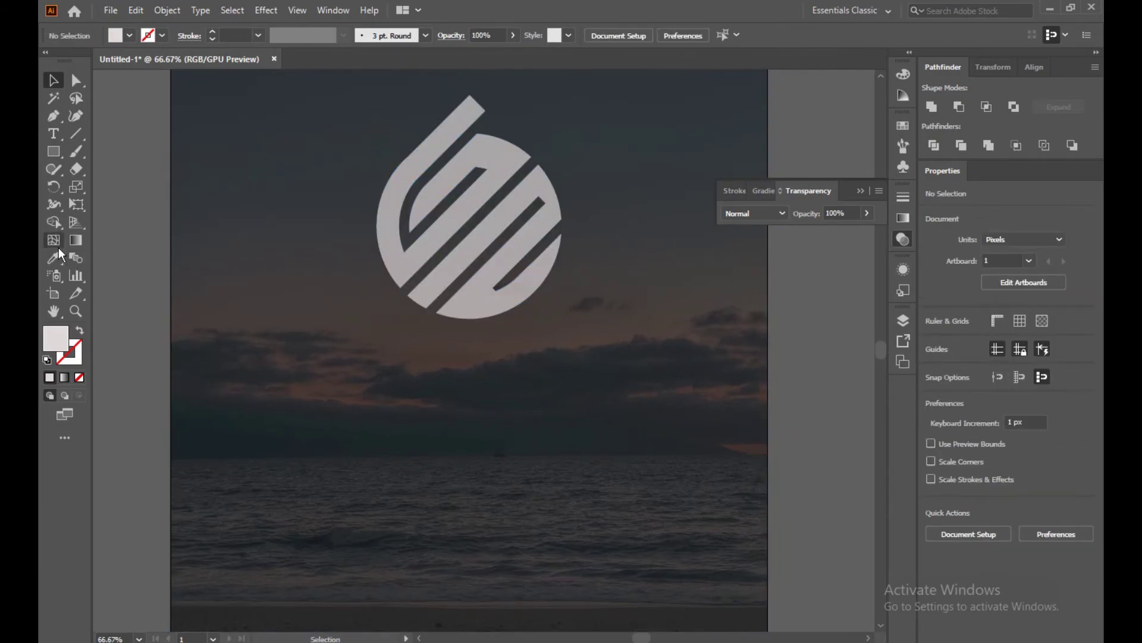
{"action": "left_click", "coordinate": [58, 136]}
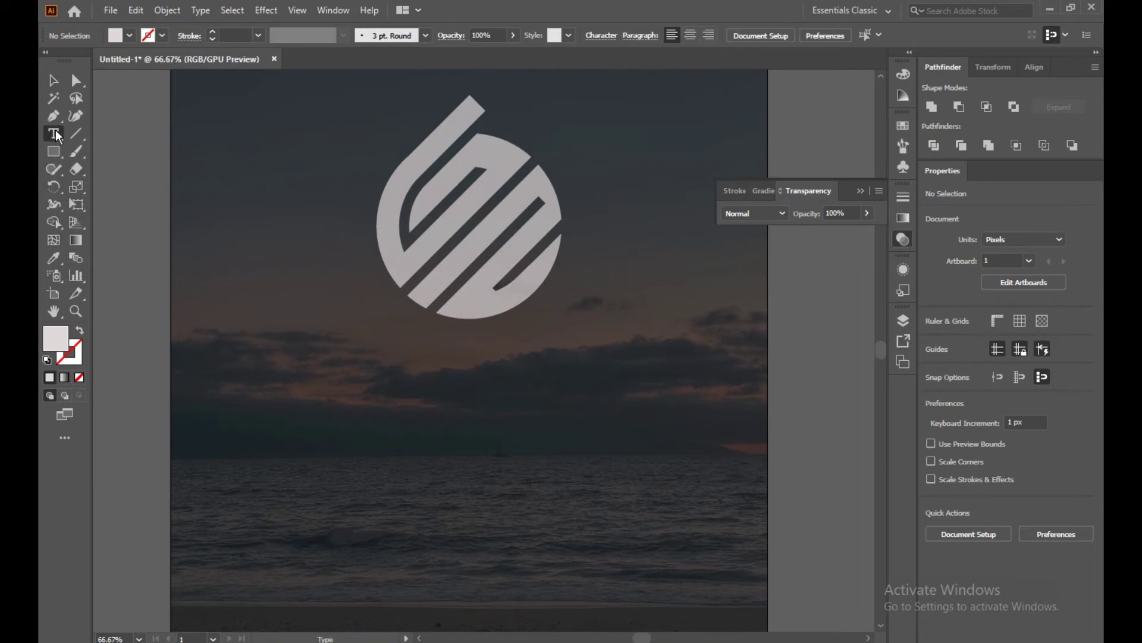
{"action": "left_click", "coordinate": [372, 402]}
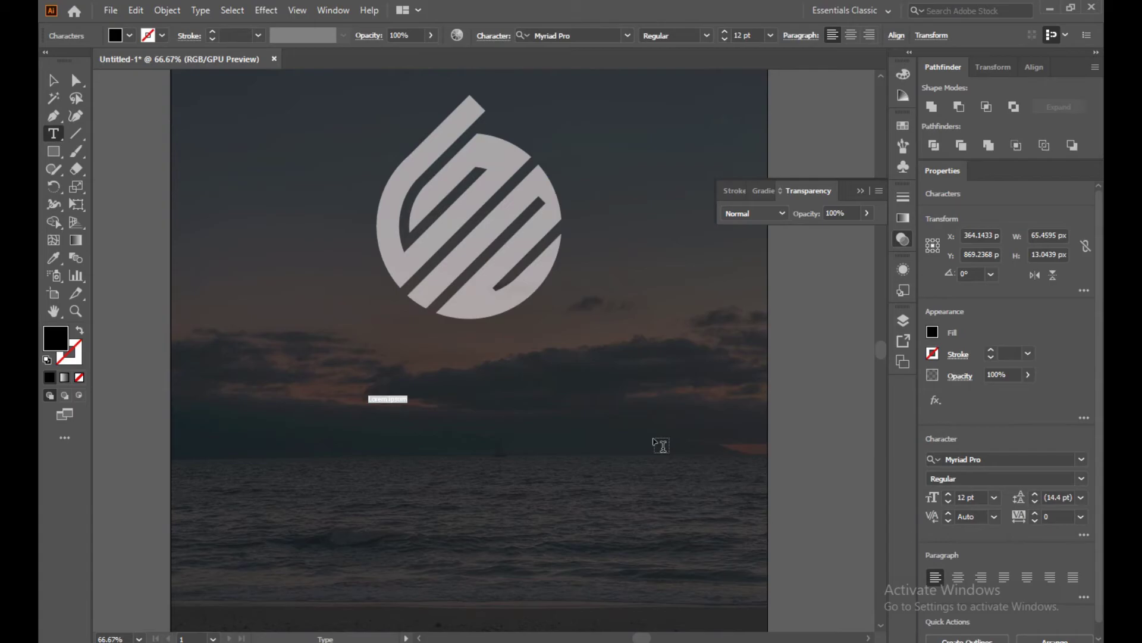
{"action": "key", "text": "BackSpace"}
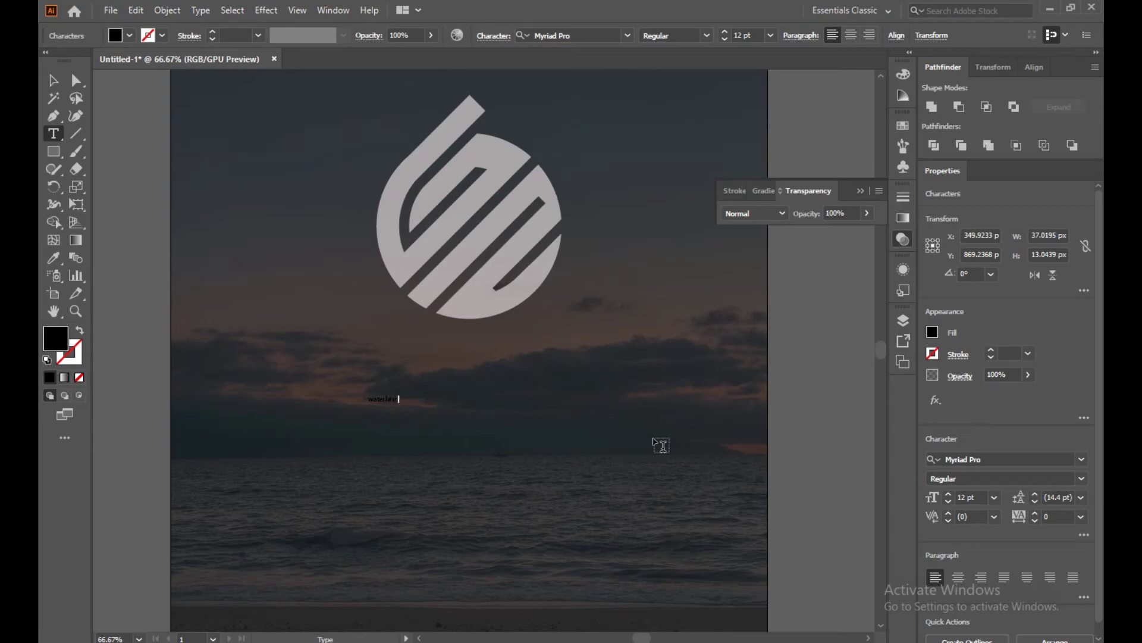
{"action": "left_click", "coordinate": [53, 80]}
{"action": "left_click_drag", "start_coordinate": [399, 404], "coordinate": [644, 580]}
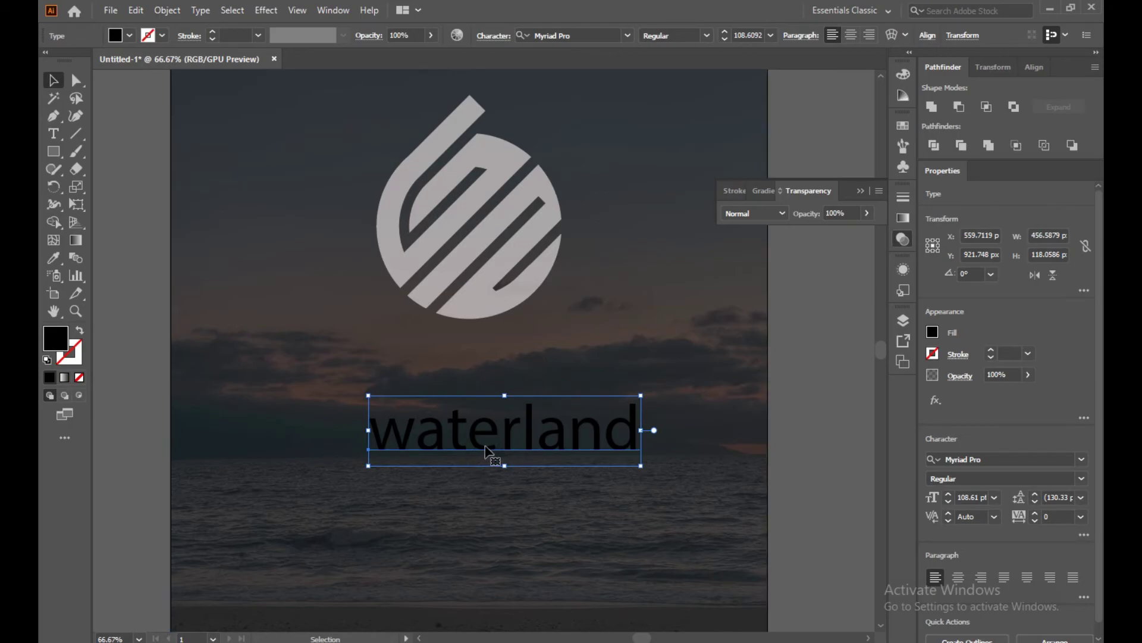
{"action": "key", "text": "Delete"}
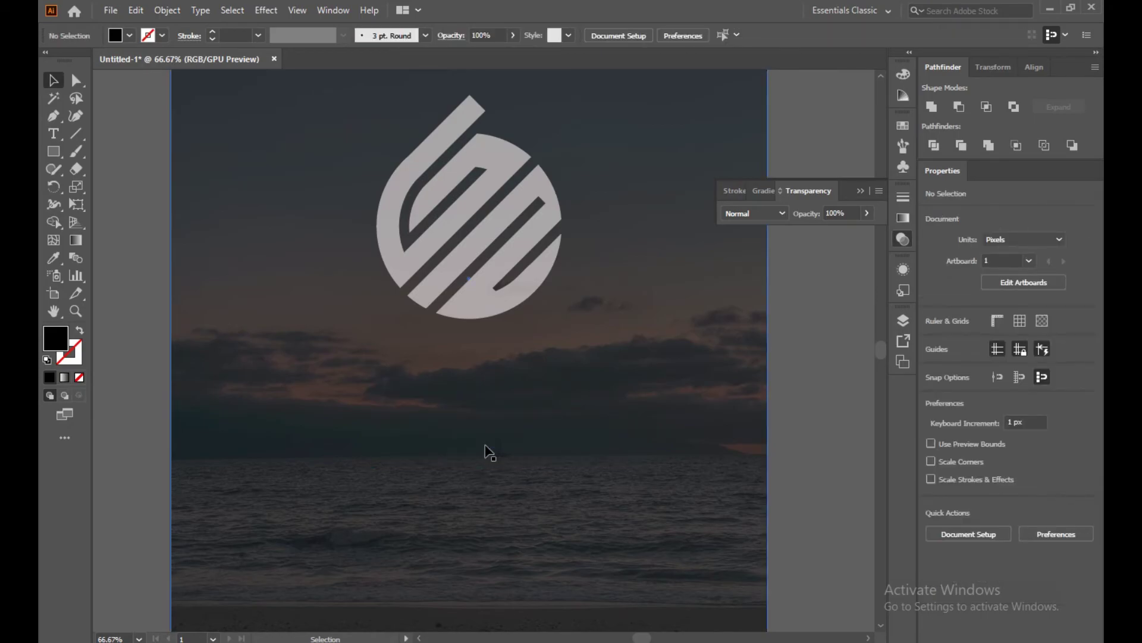
{"action": "key", "text": "shift+w"}
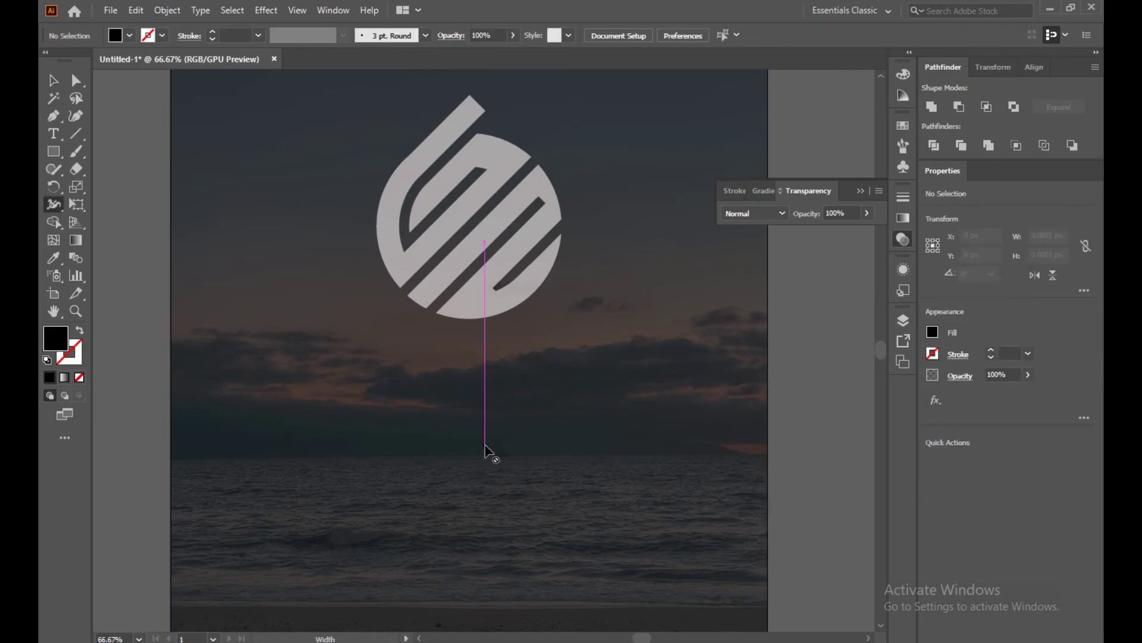
{"action": "left_click", "coordinate": [53, 80]}
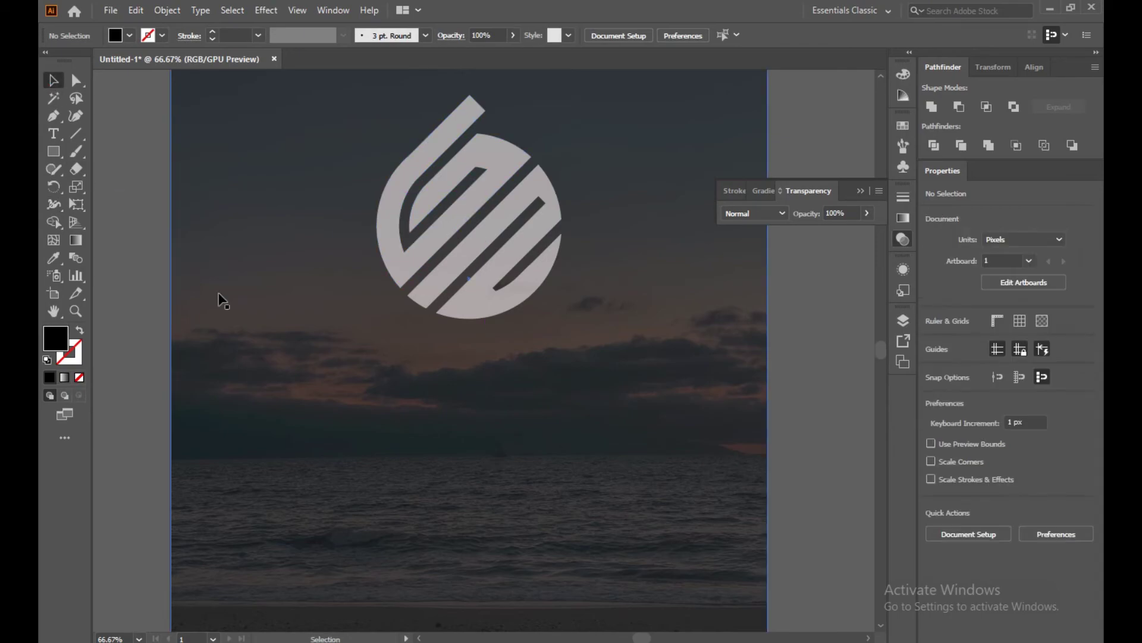
- Add the text WATERLAND below the logo and enlarge it to about 476 × 98 px
{"action": "left_click", "coordinate": [55, 134]}
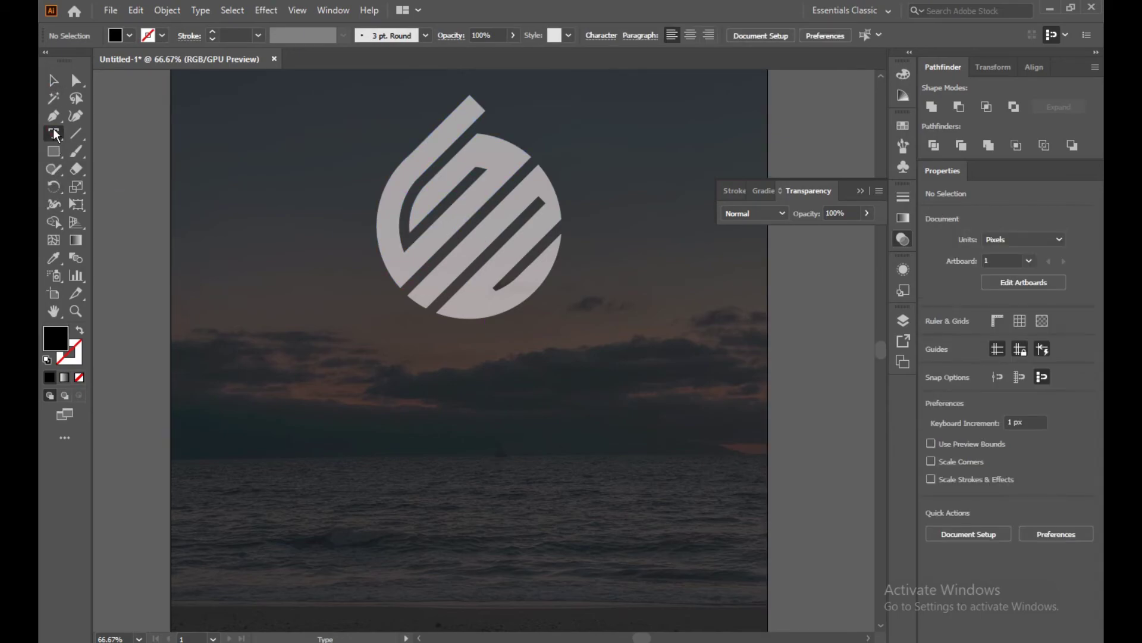
{"action": "left_click", "coordinate": [406, 404]}
{"action": "key", "text": "BackSpace"}
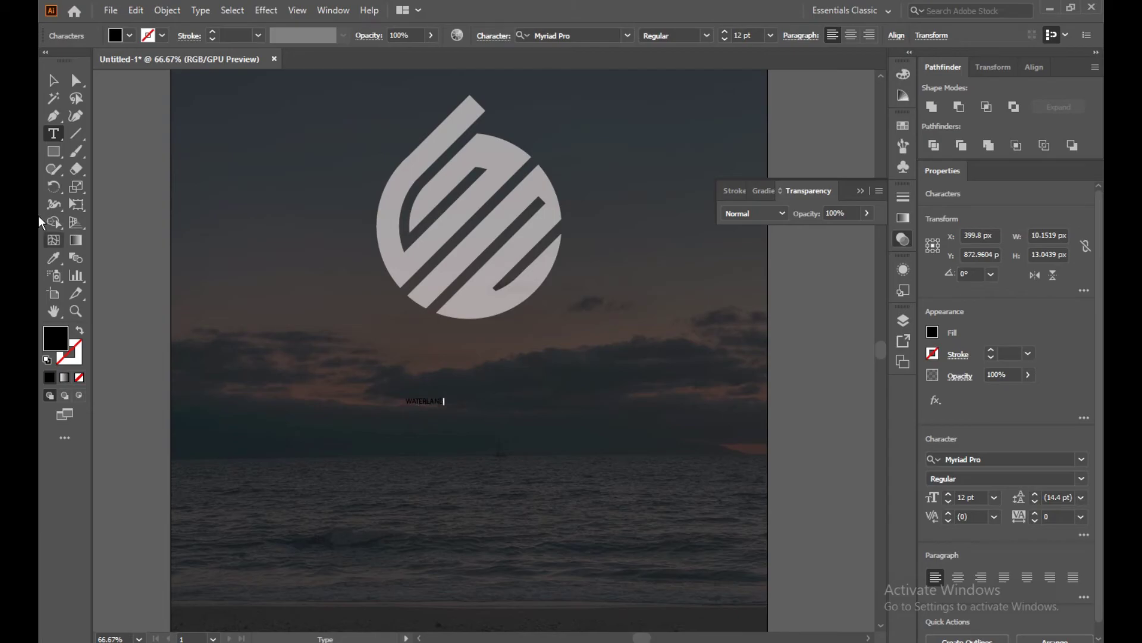
{"action": "key", "text": "Escape"}
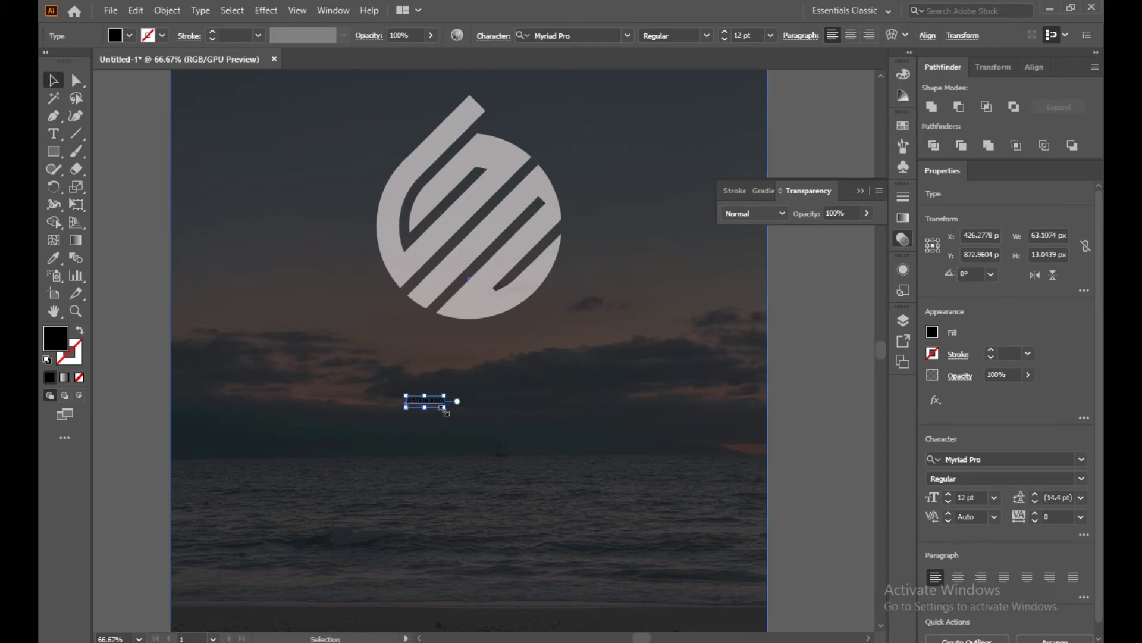
{"action": "left_click_drag", "start_coordinate": [444, 409], "coordinate": [686, 551]}
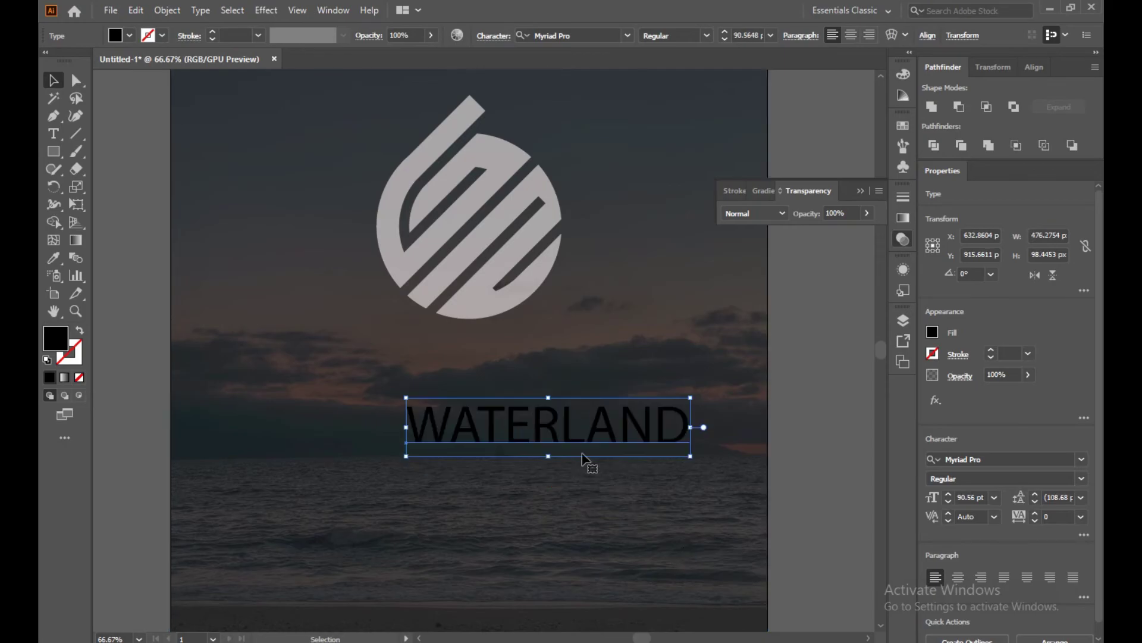
- Enlarge the WATERLAND text to about 632 × 131 px and position it beneath the logo
{"action": "left_click_drag", "start_coordinate": [591, 441], "coordinate": [517, 427]}
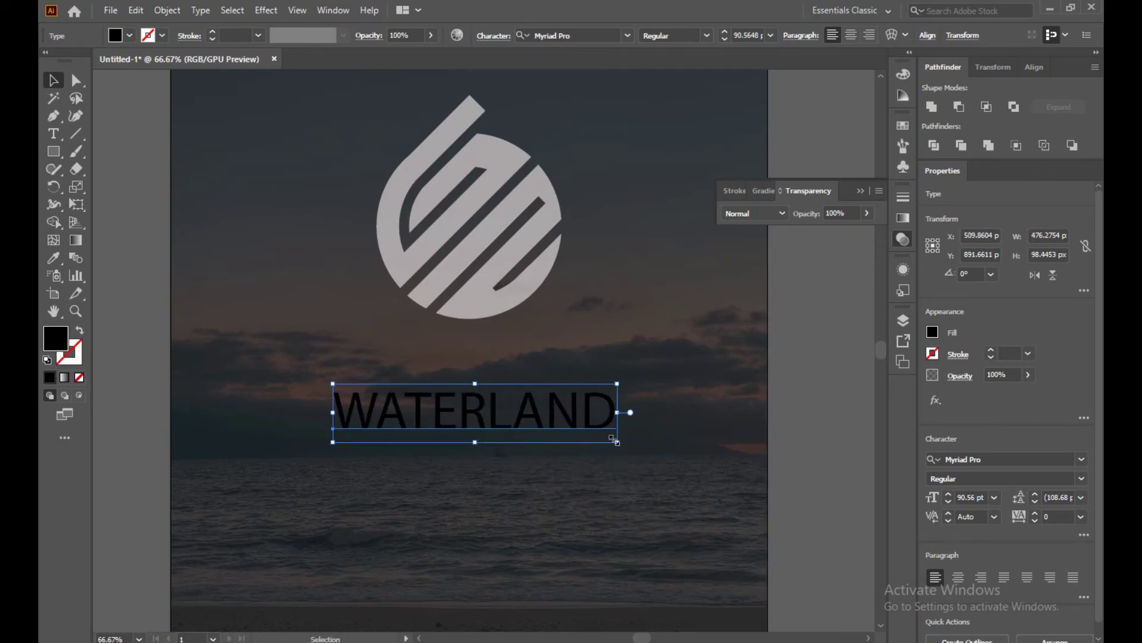
{"action": "left_click_drag", "start_coordinate": [620, 443], "coordinate": [711, 462]}
{"action": "left_click_drag", "start_coordinate": [580, 439], "coordinate": [545, 434]}
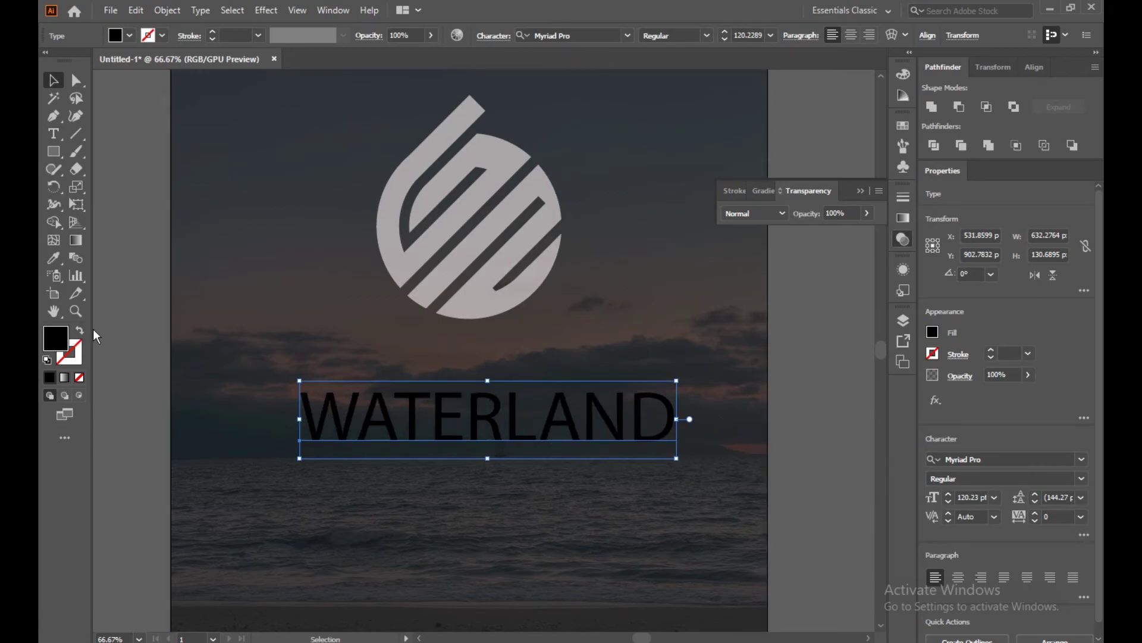
- Give the WATERLAND text a black 1 pt stroke and a near-white fill
{"action": "left_click", "coordinate": [80, 333]}
{"action": "double_click", "coordinate": [53, 344]}
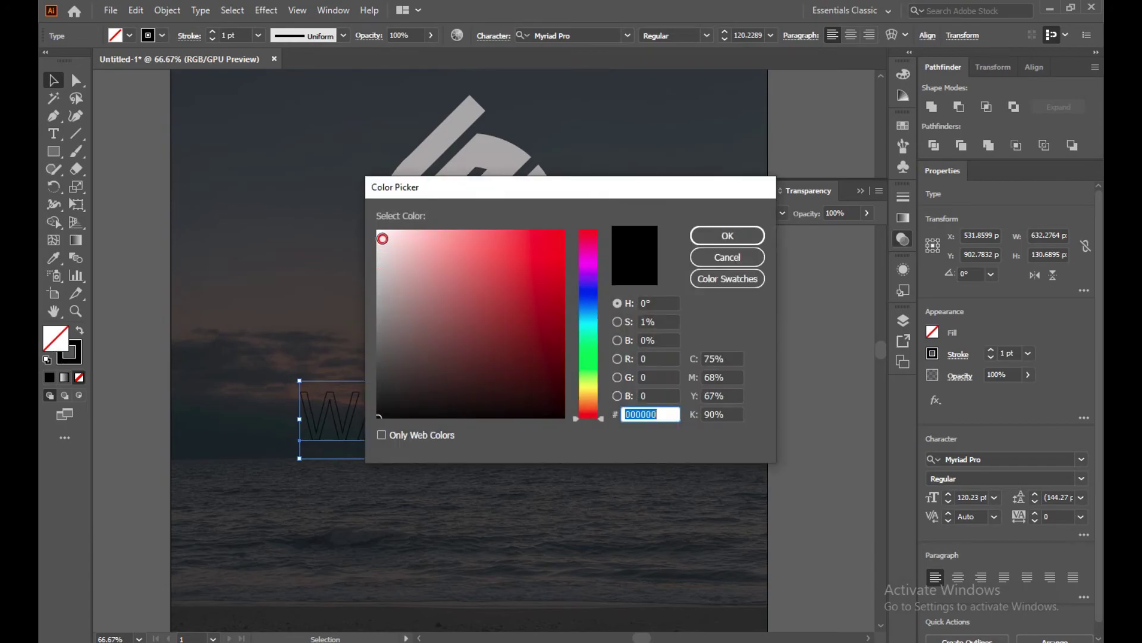
{"action": "left_click", "coordinate": [388, 232]}
{"action": "left_click", "coordinate": [387, 231]}
{"action": "left_click", "coordinate": [738, 236]}
{"action": "left_click", "coordinate": [684, 520]}
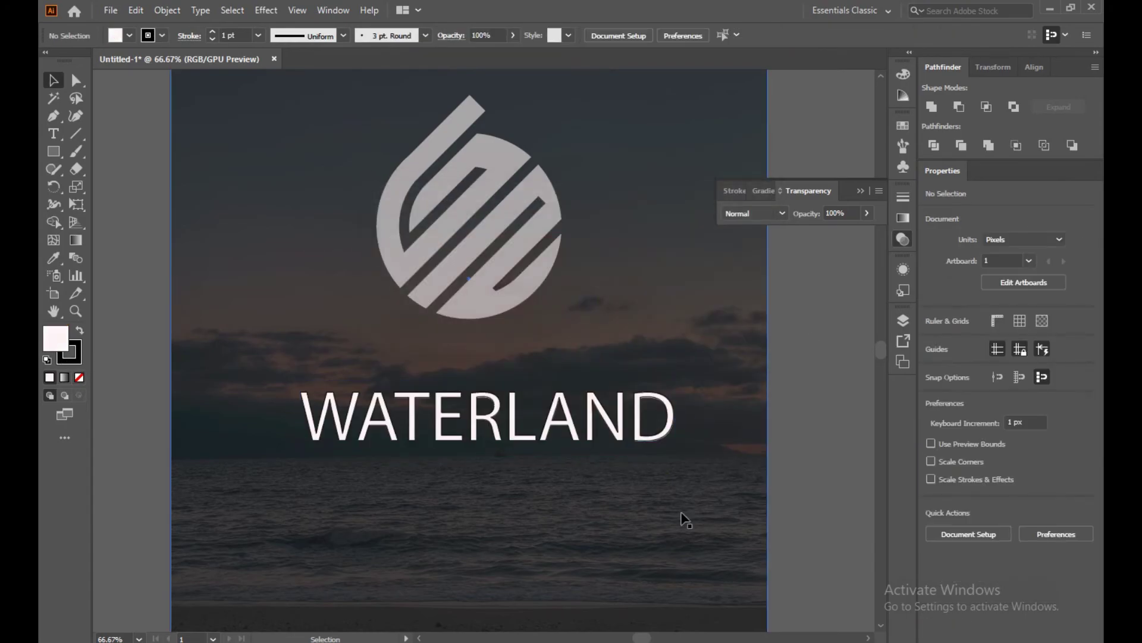
- Set the WATERLAND text's font to Calibri Bold and move the text slightly closer to the logo
{"action": "left_click", "coordinate": [618, 444]}
{"action": "left_click", "coordinate": [595, 37]}
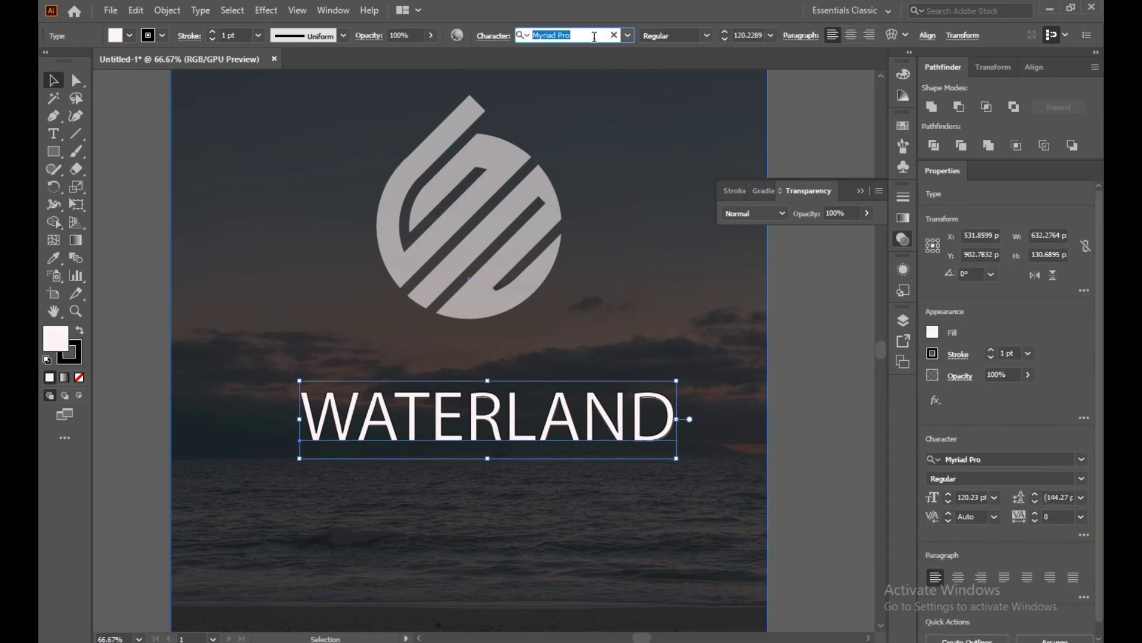
{"action": "left_click", "coordinate": [625, 36]}
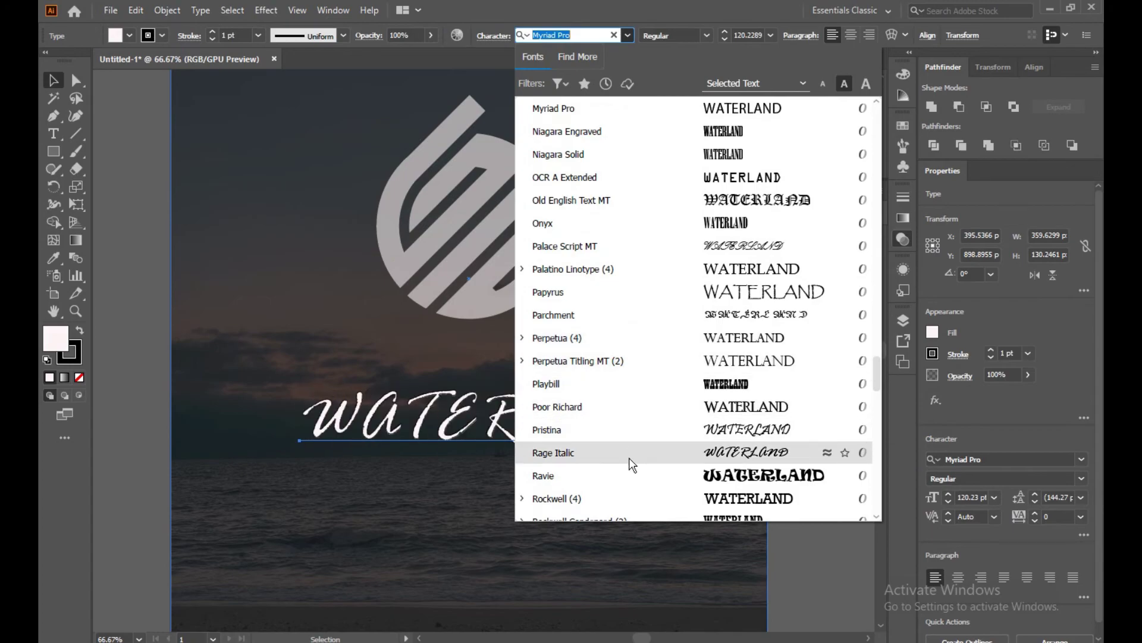
{"action": "scroll", "coordinate": [631, 461], "scroll_direction": "down", "scroll_amount": 1}
{"action": "scroll", "coordinate": [629, 463], "scroll_direction": "down", "scroll_amount": 2}
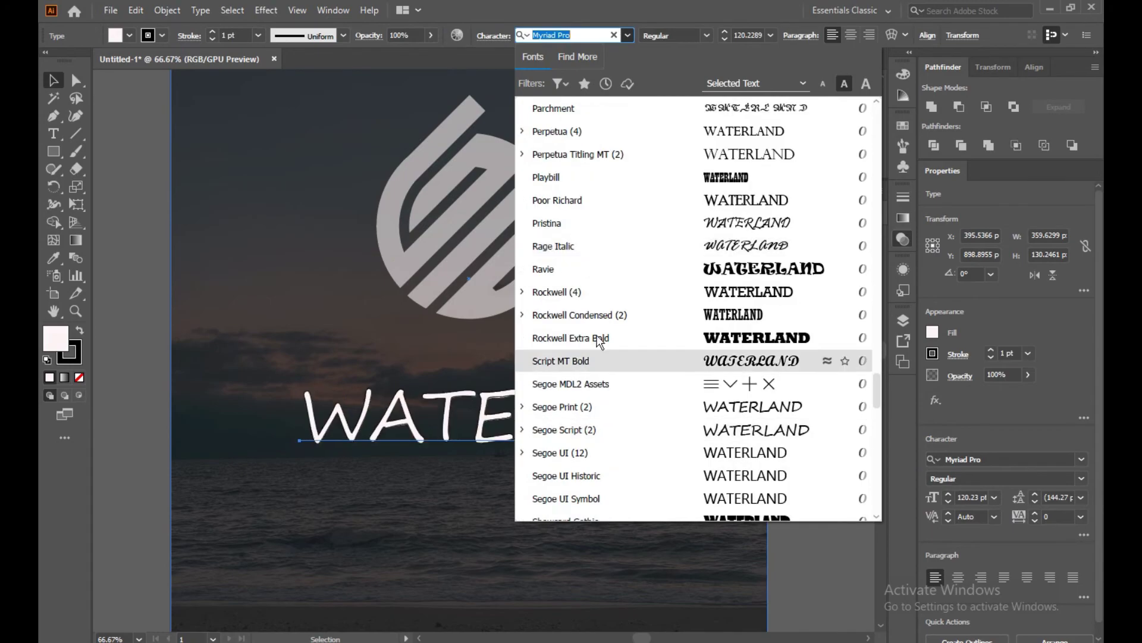
{"action": "type", "text": "ca"}
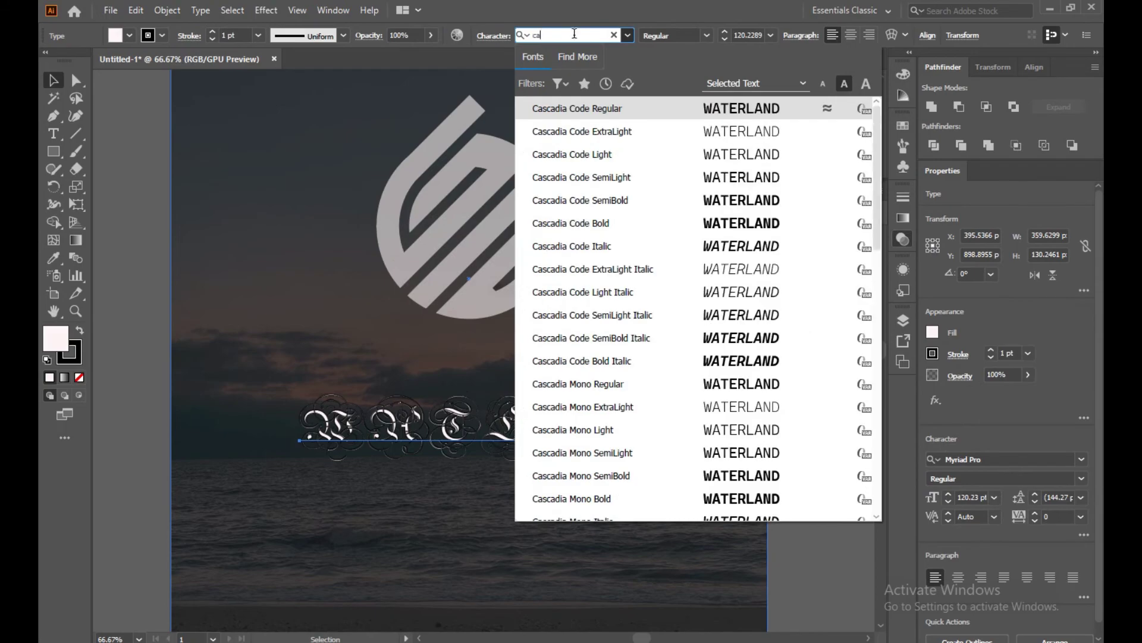
{"action": "type", "text": "l"}
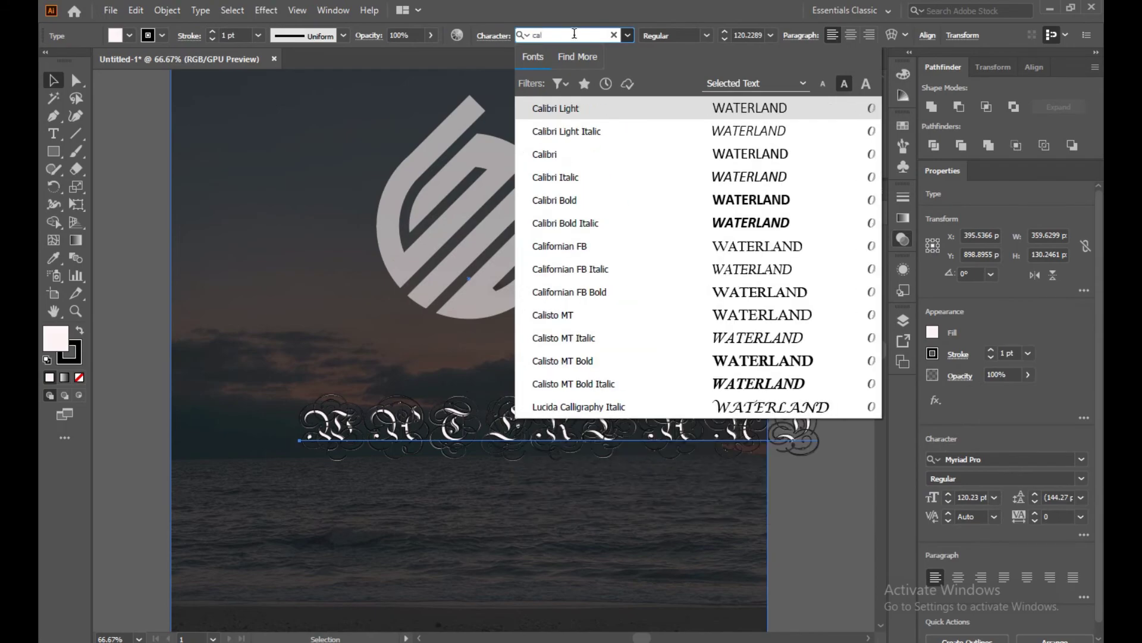
{"action": "left_click", "coordinate": [576, 202]}
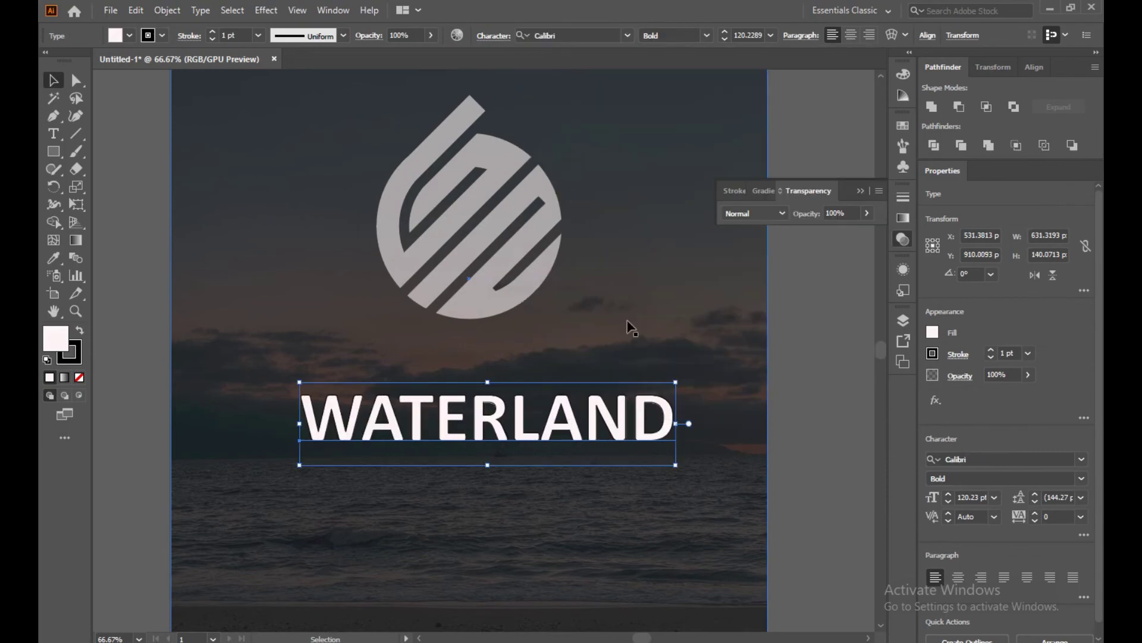
{"action": "left_click_drag", "start_coordinate": [610, 430], "coordinate": [600, 414]}
- Change the logo's fill colour to white
{"action": "left_click", "coordinate": [582, 312]}
{"action": "left_click", "coordinate": [510, 268]}
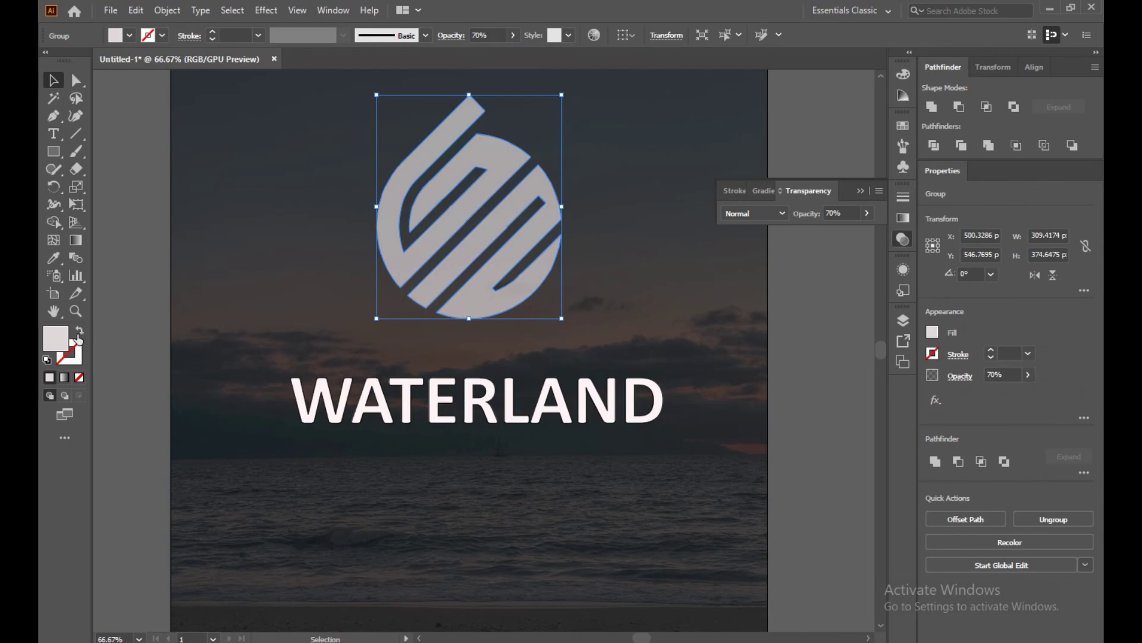
{"action": "double_click", "coordinate": [59, 340]}
{"action": "left_click_drag", "start_coordinate": [380, 268], "coordinate": [377, 227]}
{"action": "left_click", "coordinate": [727, 236]}
{"action": "left_click", "coordinate": [802, 309]}
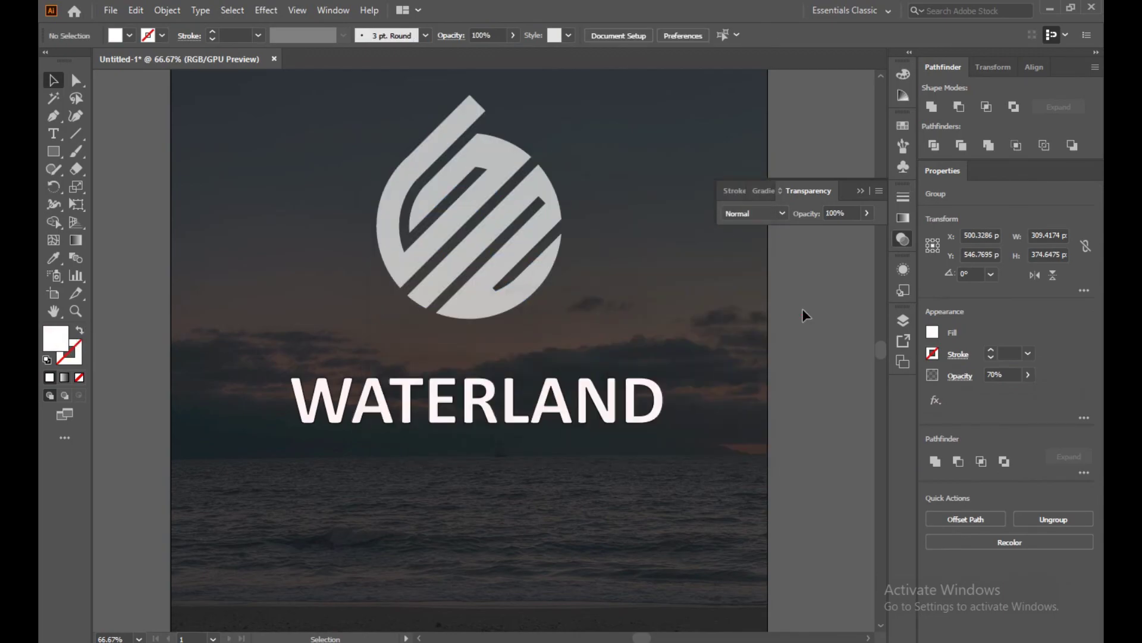
- Scale the WATERLAND text down to about 442 × 98 px and place it just below the logo
{"action": "scroll", "coordinate": [745, 506], "scroll_direction": "down", "scroll_amount": 4}
{"action": "left_click_drag", "start_coordinate": [742, 492], "coordinate": [532, 351]}
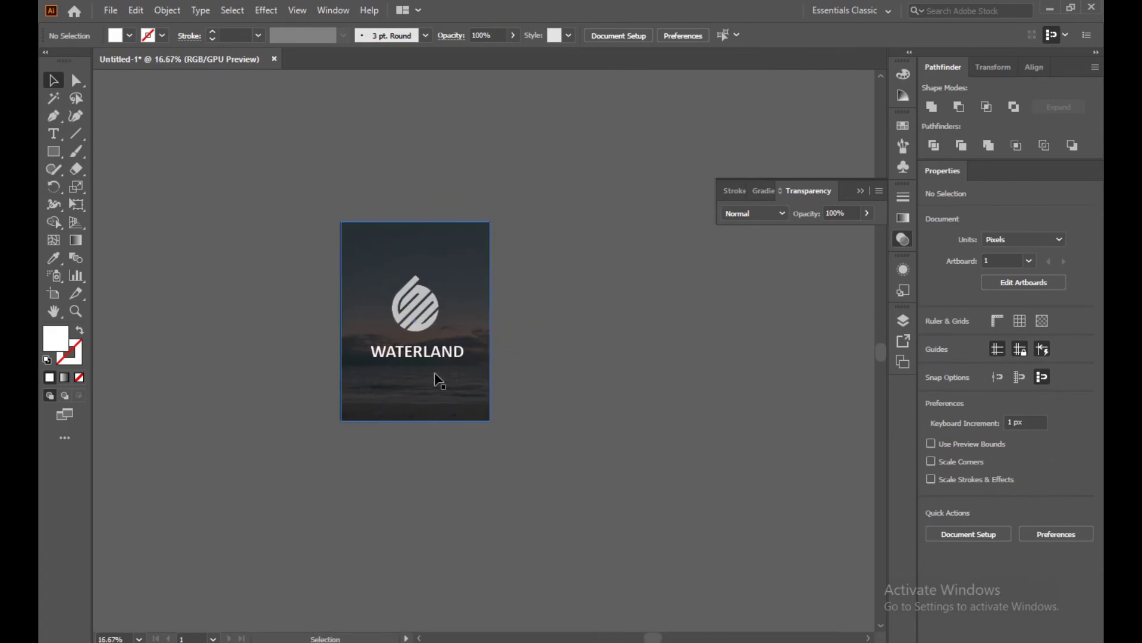
{"action": "left_click", "coordinate": [410, 357]}
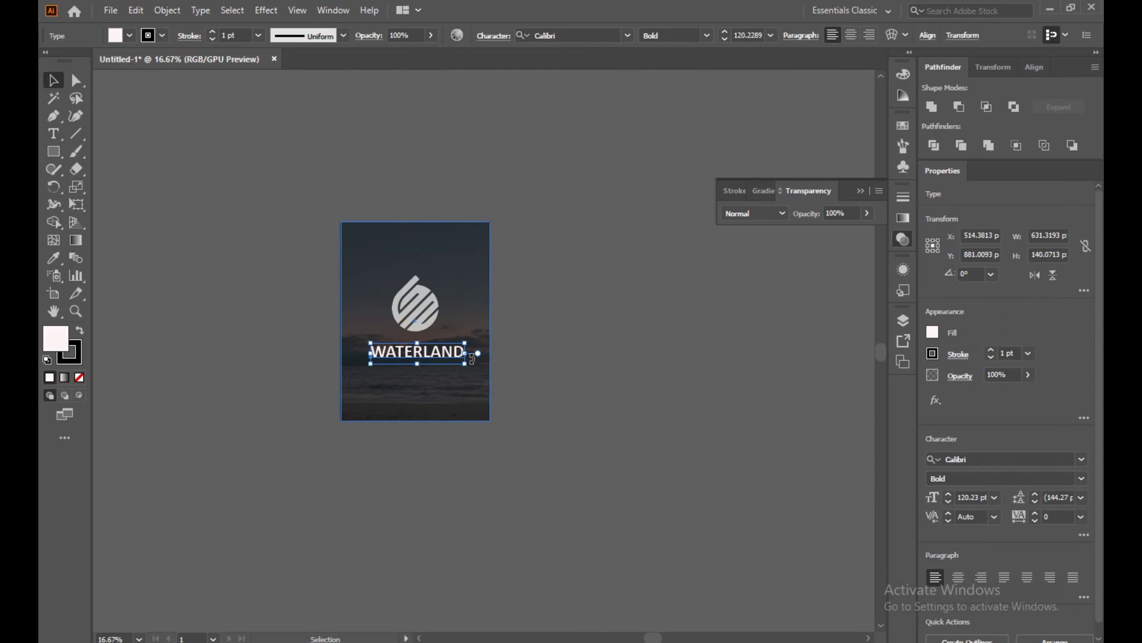
{"action": "left_click_drag", "start_coordinate": [471, 368], "coordinate": [413, 355]}
{"action": "left_click", "coordinate": [503, 367]}
{"action": "left_click", "coordinate": [584, 469]}
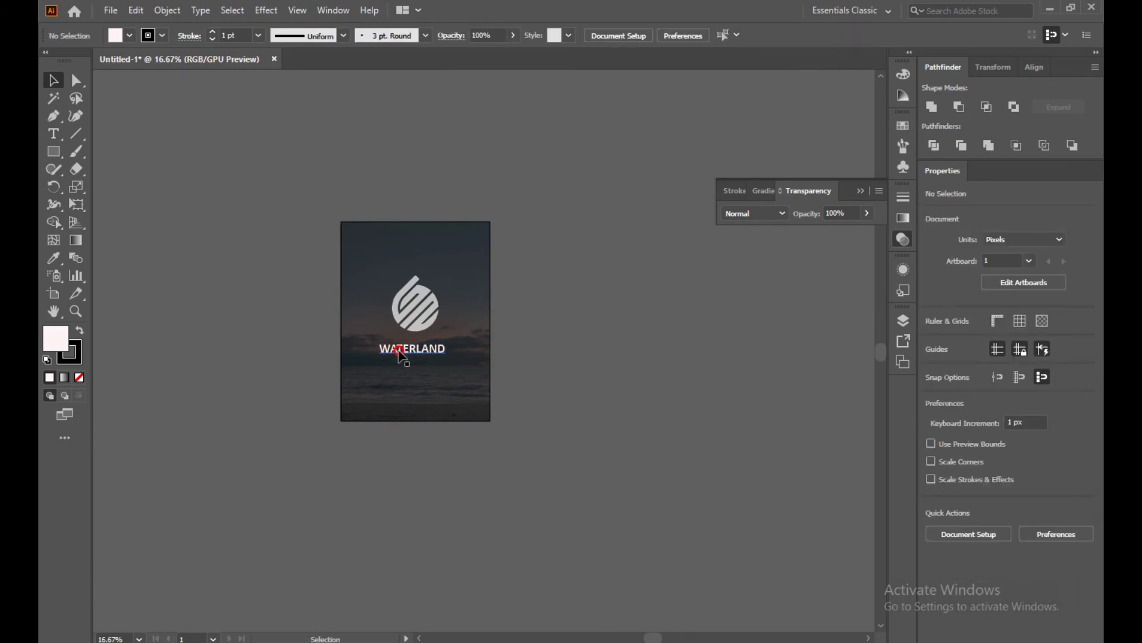
- Apply the Stylize effect Round Corners to the WATERLAND text
{"action": "key", "text": "ctrl+plus"}
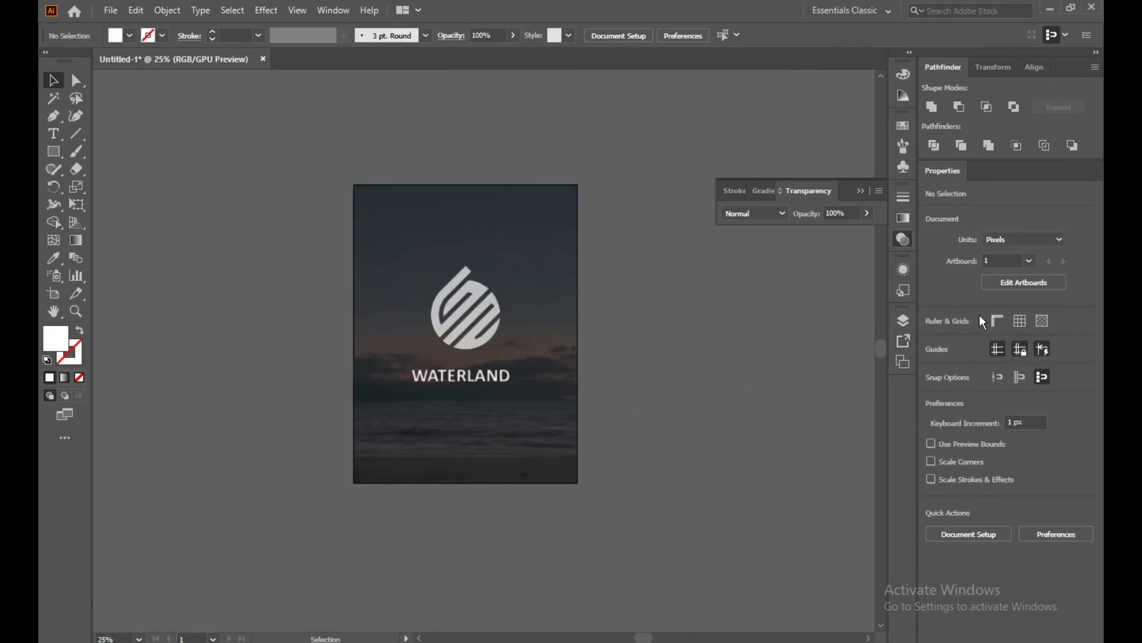
{"action": "left_click", "coordinate": [466, 381]}
{"action": "left_click", "coordinate": [280, 16]}
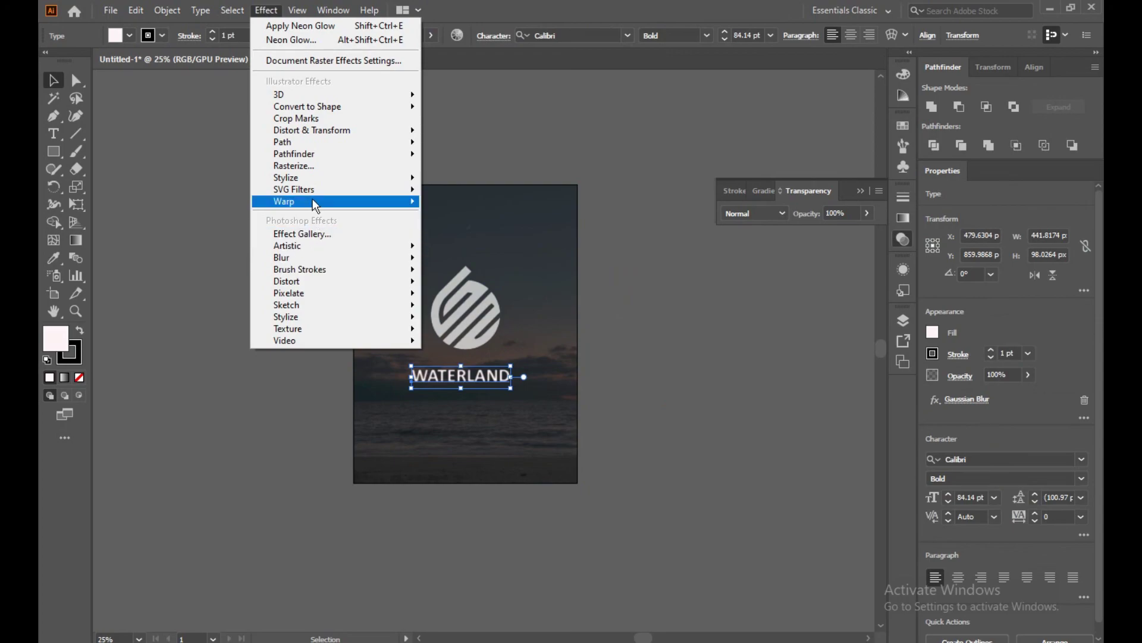
{"action": "mouse_move", "coordinate": [316, 180]}
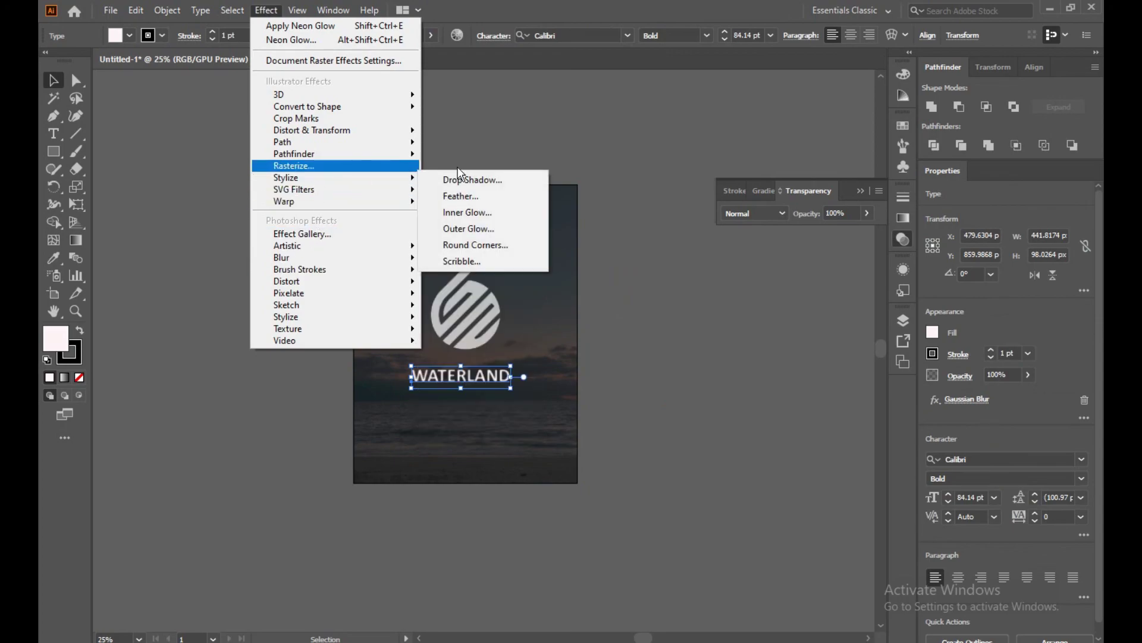
{"action": "left_click", "coordinate": [476, 245]}
{"action": "left_click", "coordinate": [554, 346]}
{"action": "left_click", "coordinate": [708, 356]}
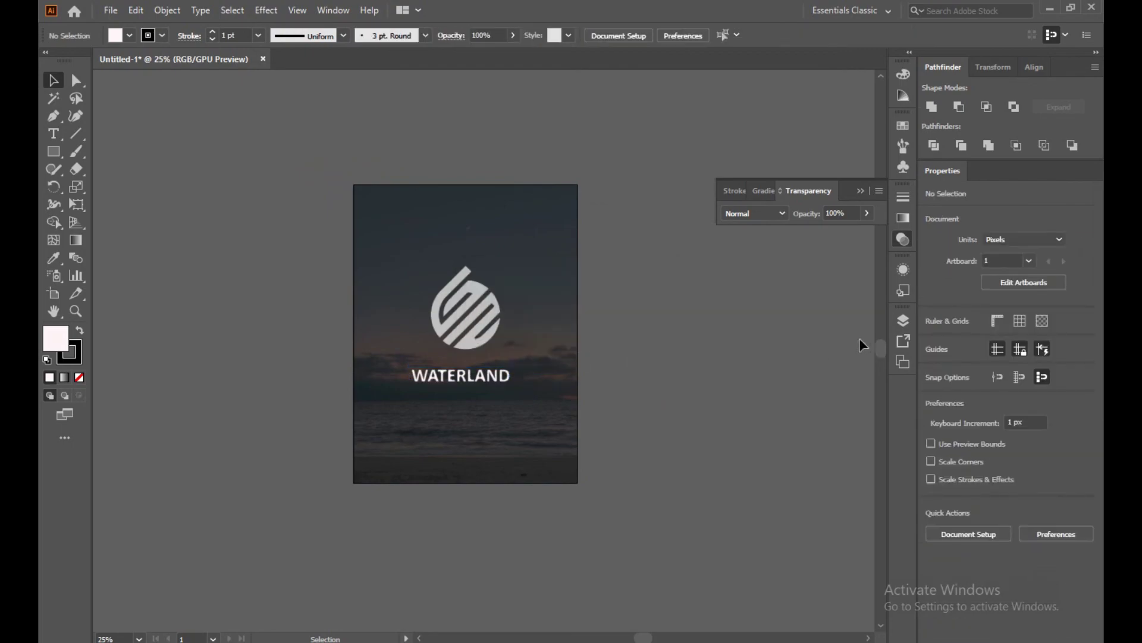